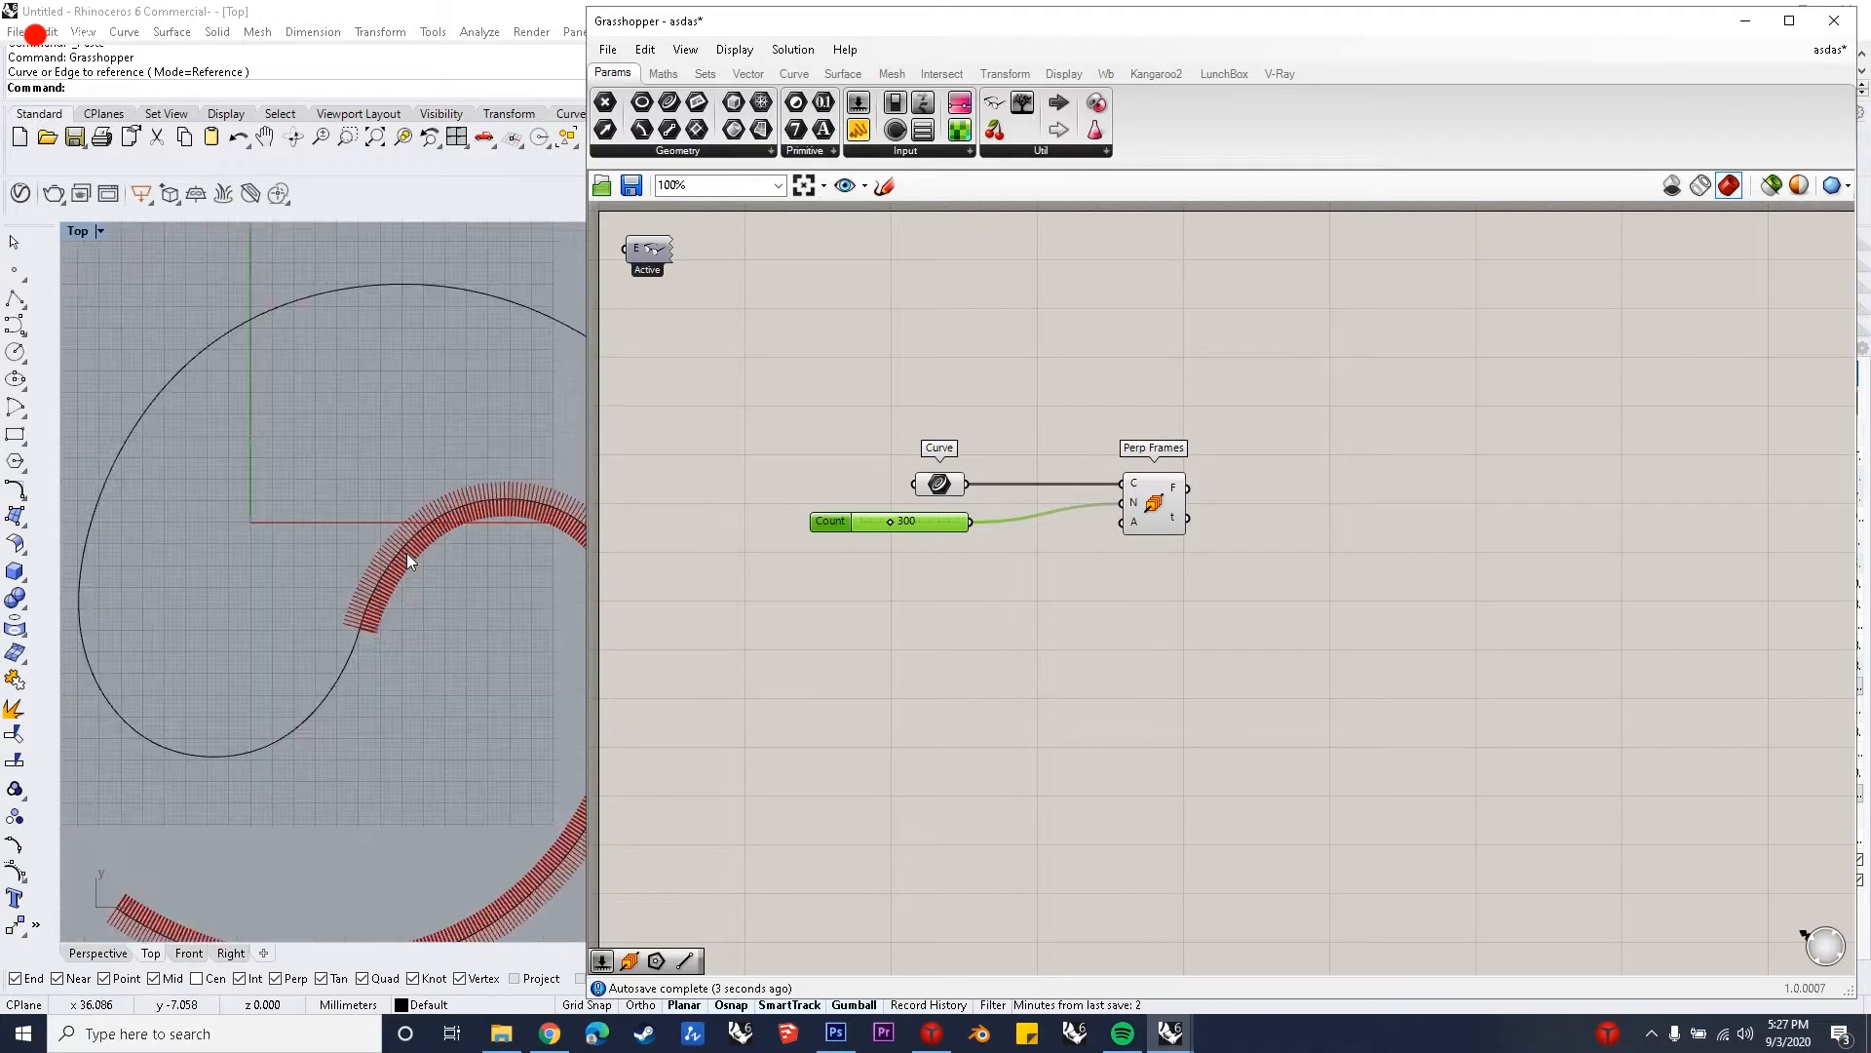
# - Move the Curve, Count slider and Perp Frames components together to a lower spot on the Grasshopper canvas
pyautogui.scroll(-2, 406, 552)
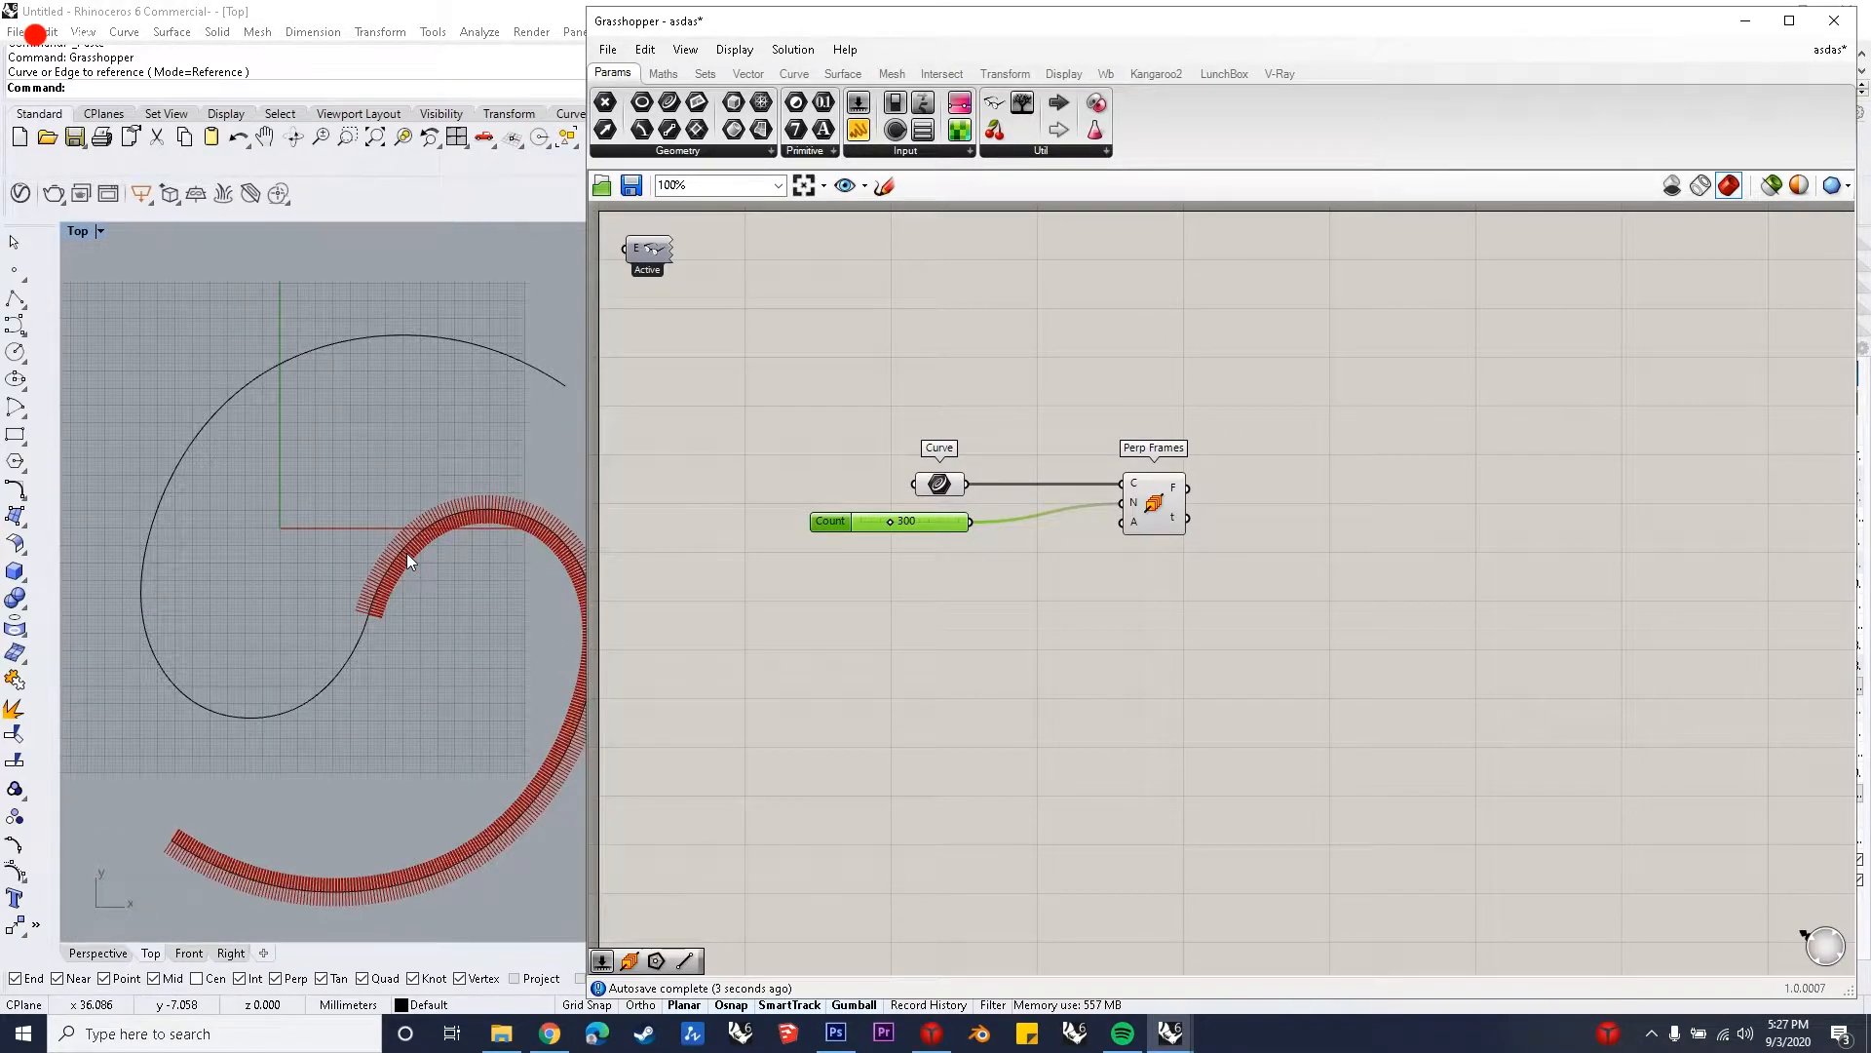
pyautogui.scroll(-1, 1293, 579)
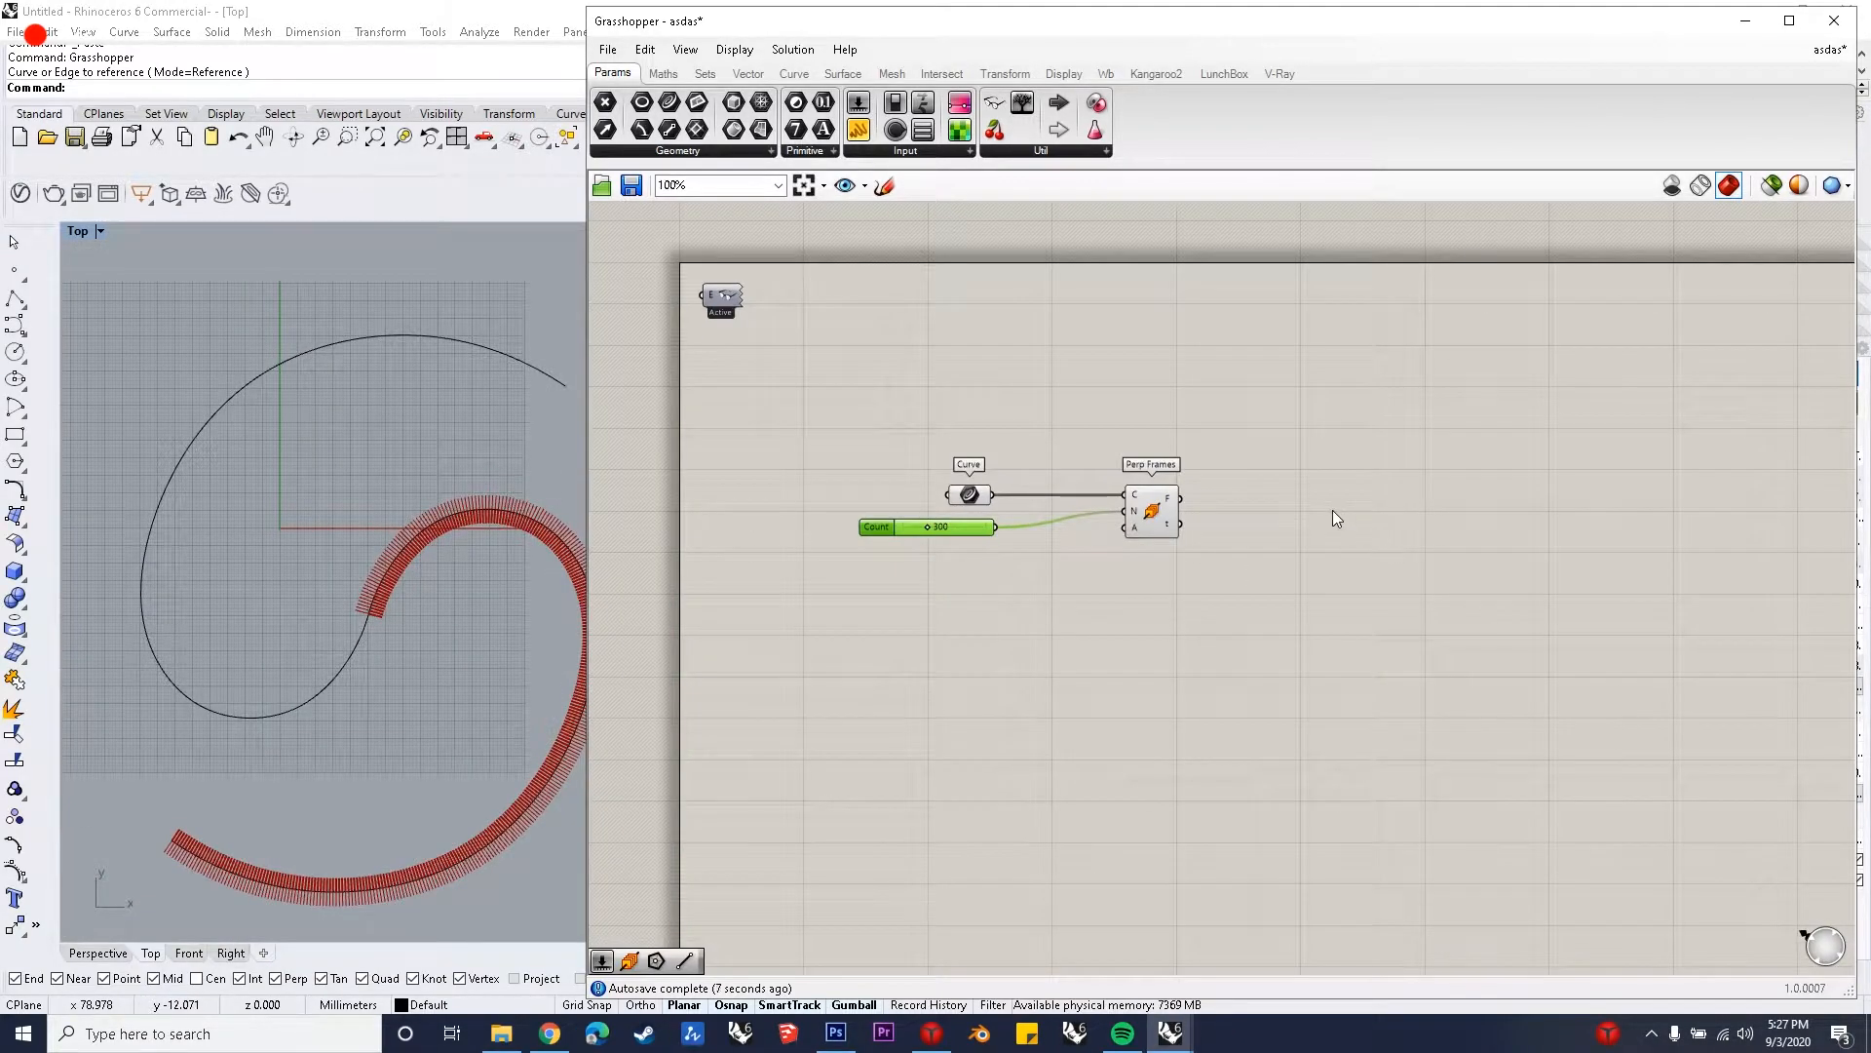
pyautogui.scroll(1, 1331, 511)
pyautogui.moveTo(1336, 602); pyautogui.dragTo(723, 376)
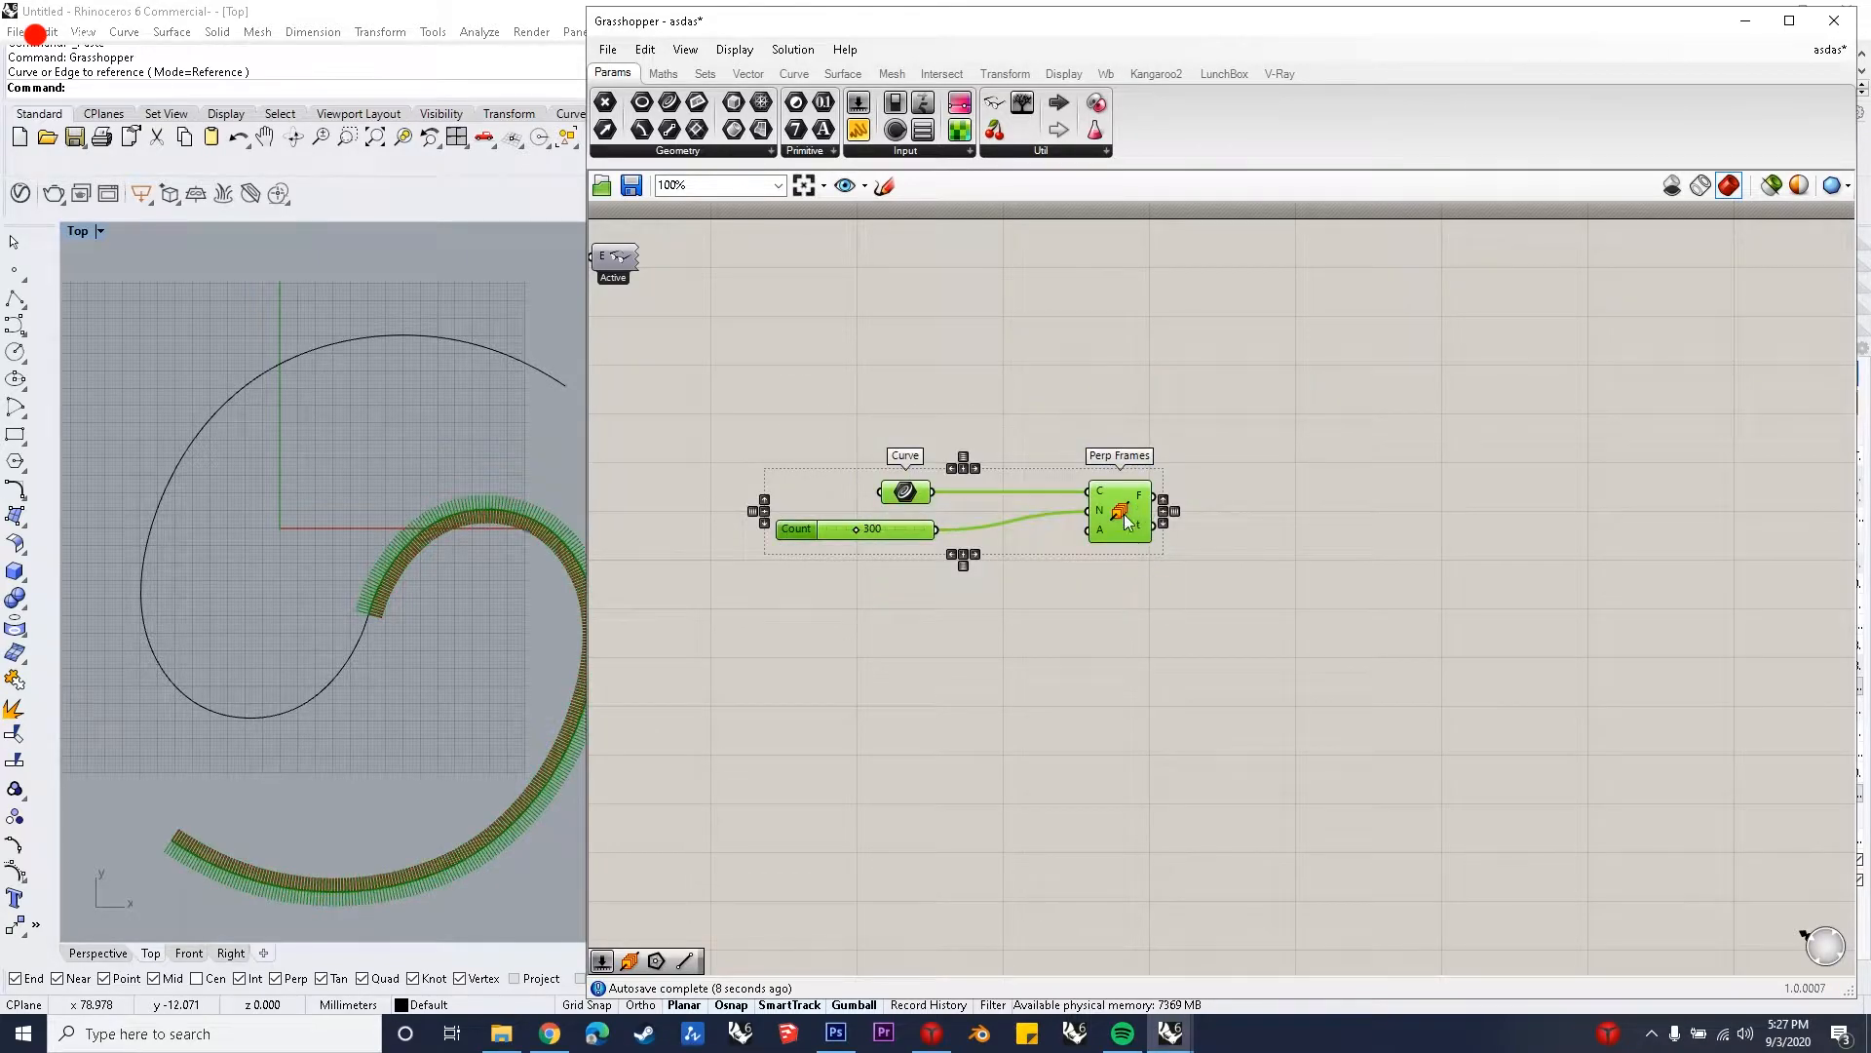
pyautogui.moveTo(1125, 522); pyautogui.dragTo(1158, 677)
# - Add a Rotate component above and to the right of the Perp Frames component
pyautogui.doubleClick(1306, 528)
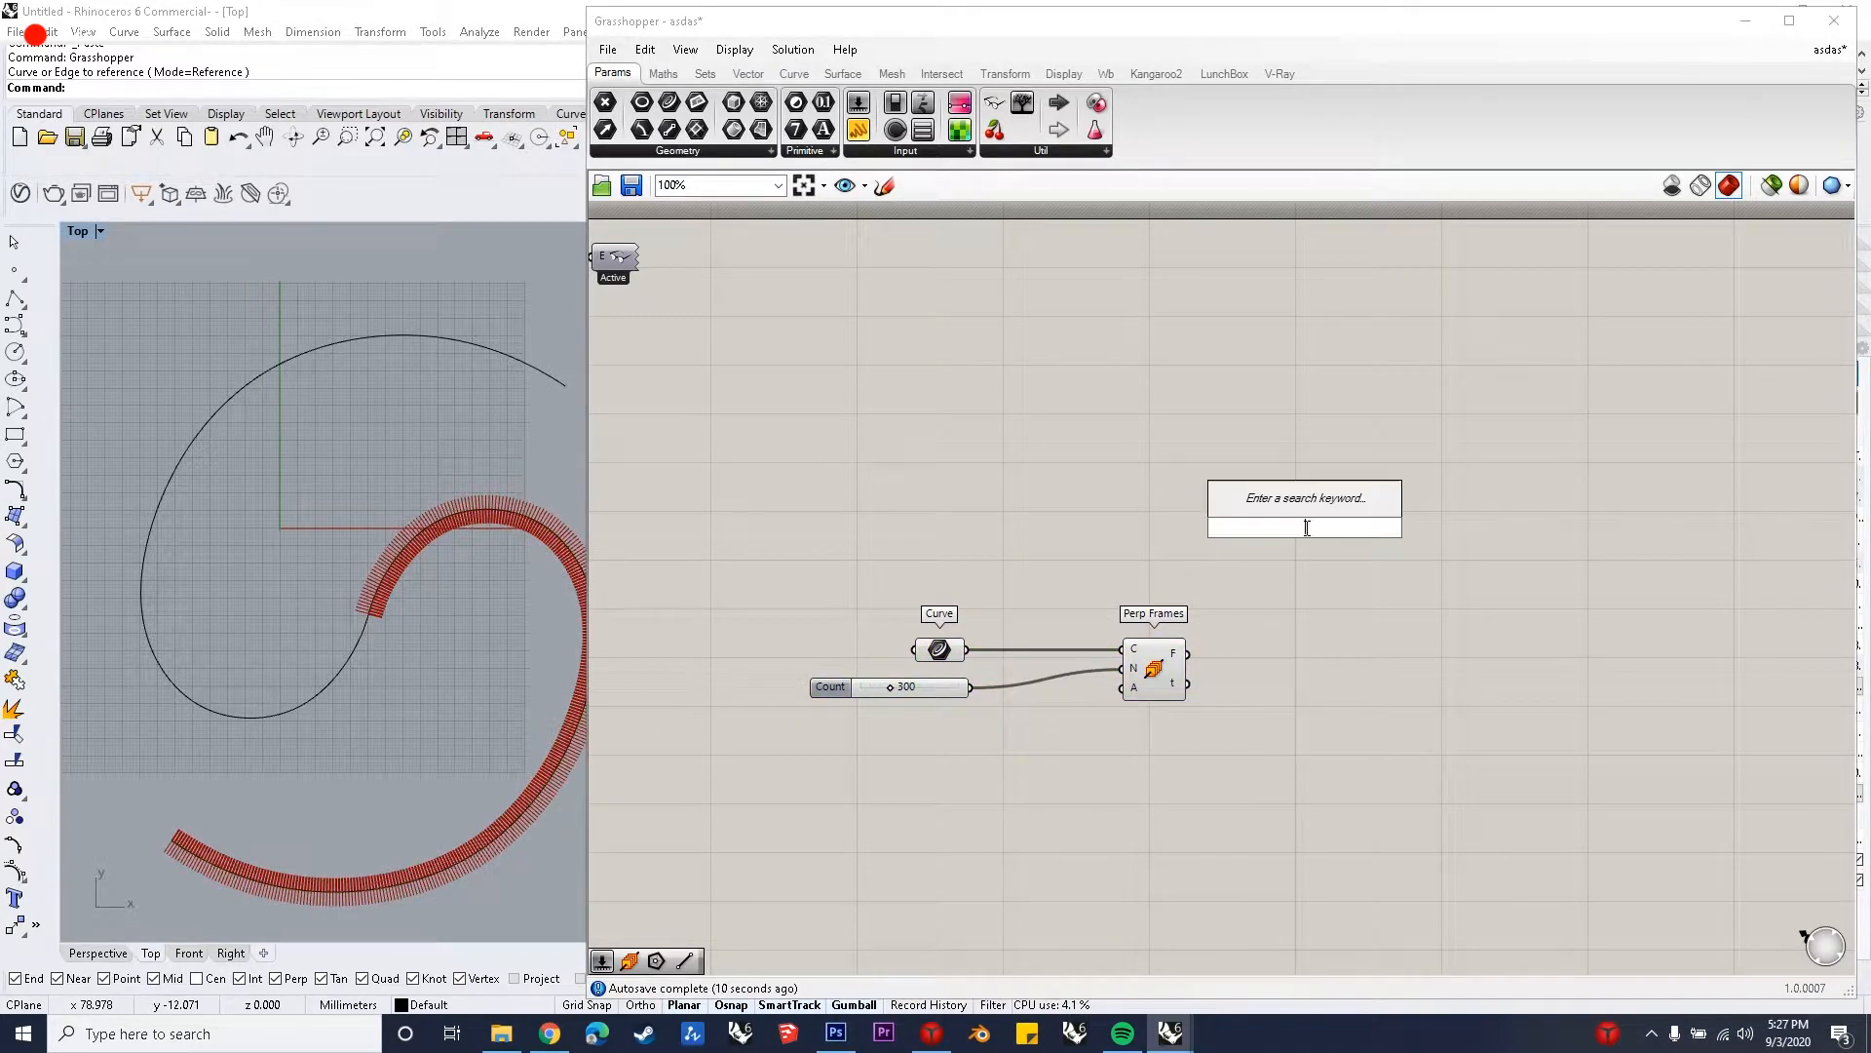
pyautogui.write('rotate')
pyautogui.press('Return')
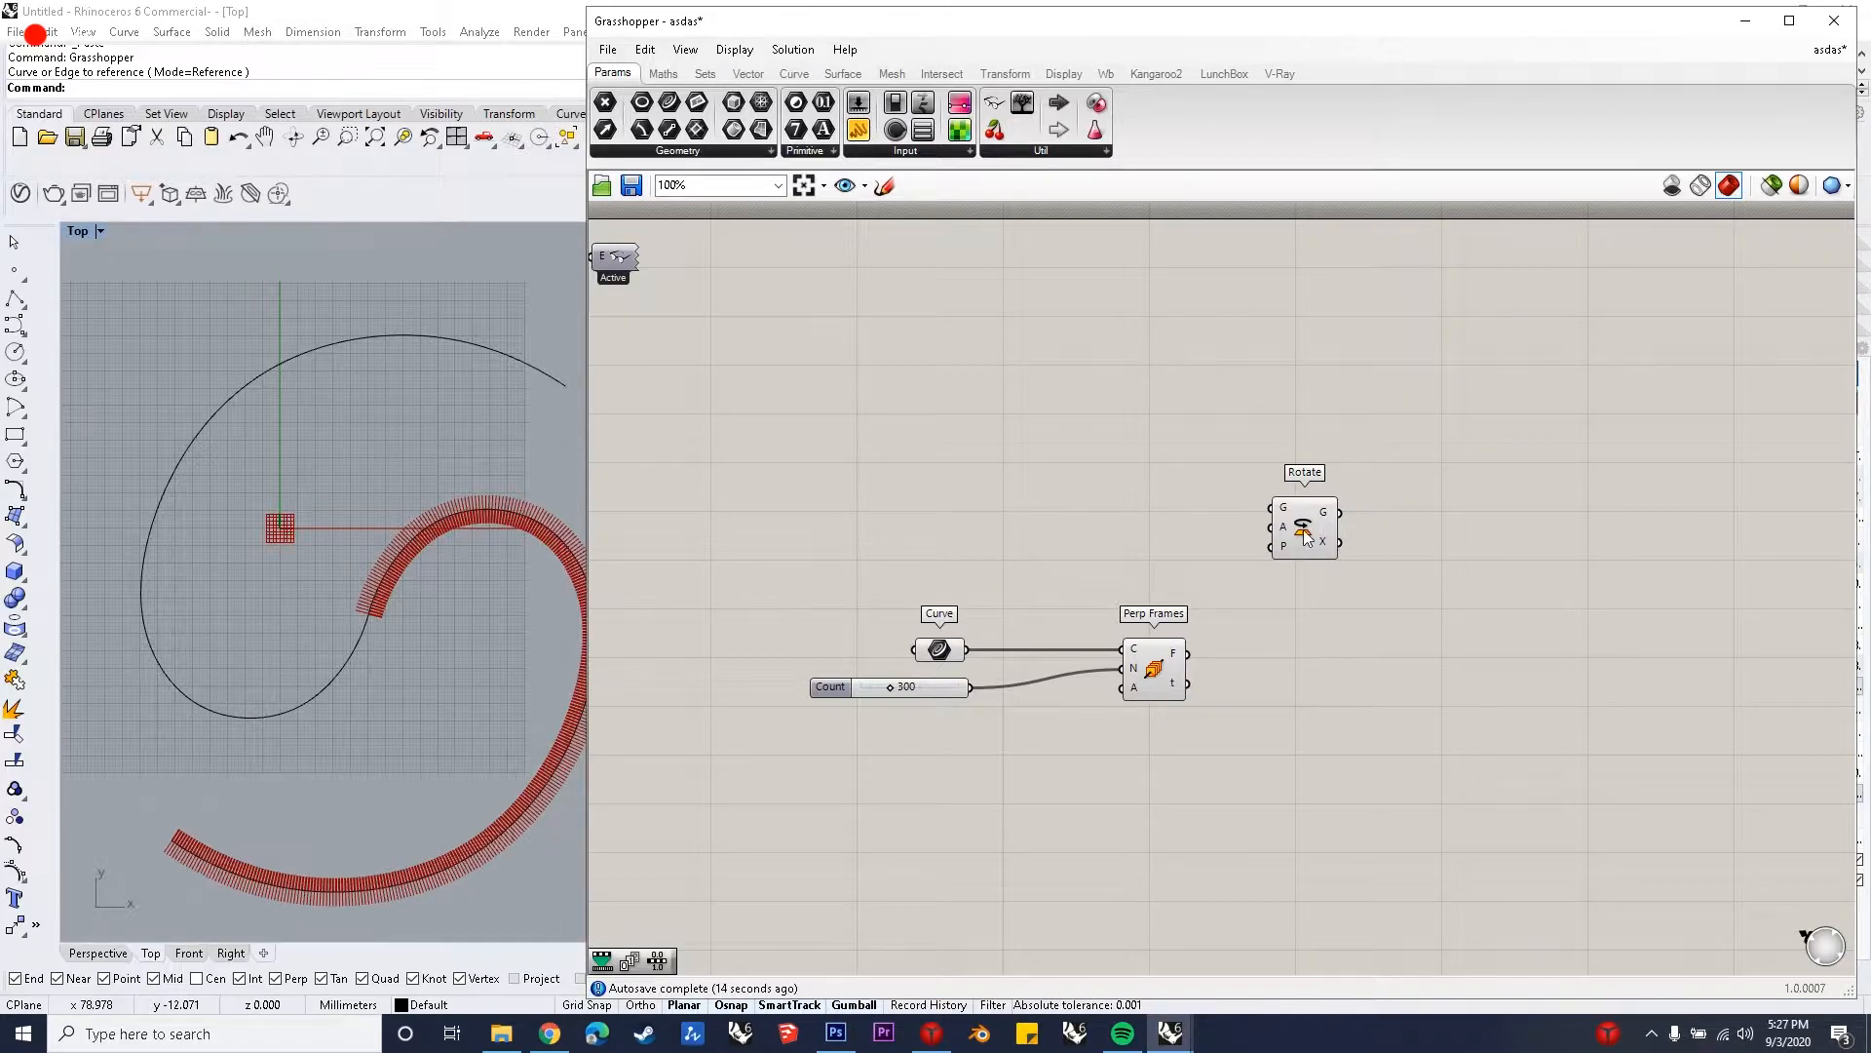
pyautogui.moveTo(1306, 536); pyautogui.dragTo(1384, 531)
# - Add a Remap Numbers component above Rotate and a Bounds component beside it
pyautogui.doubleClick(1172, 411)
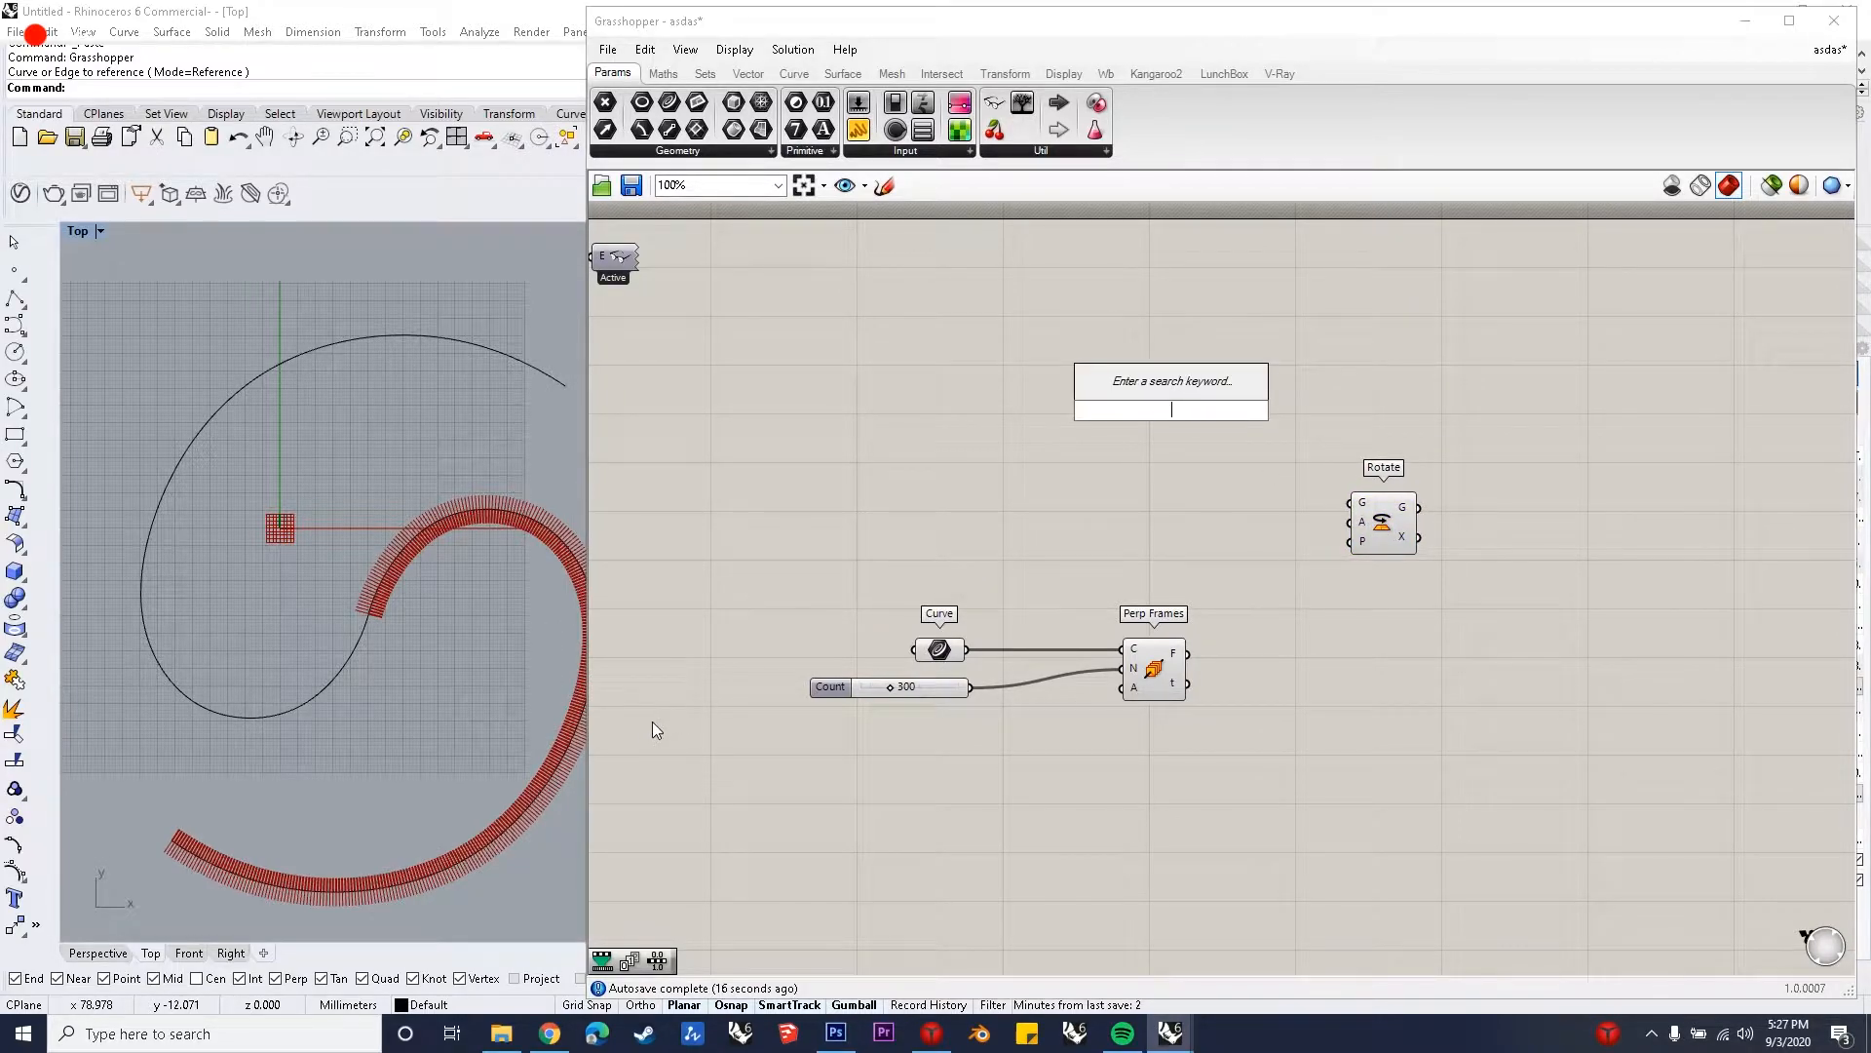
pyautogui.write('remap numbers')
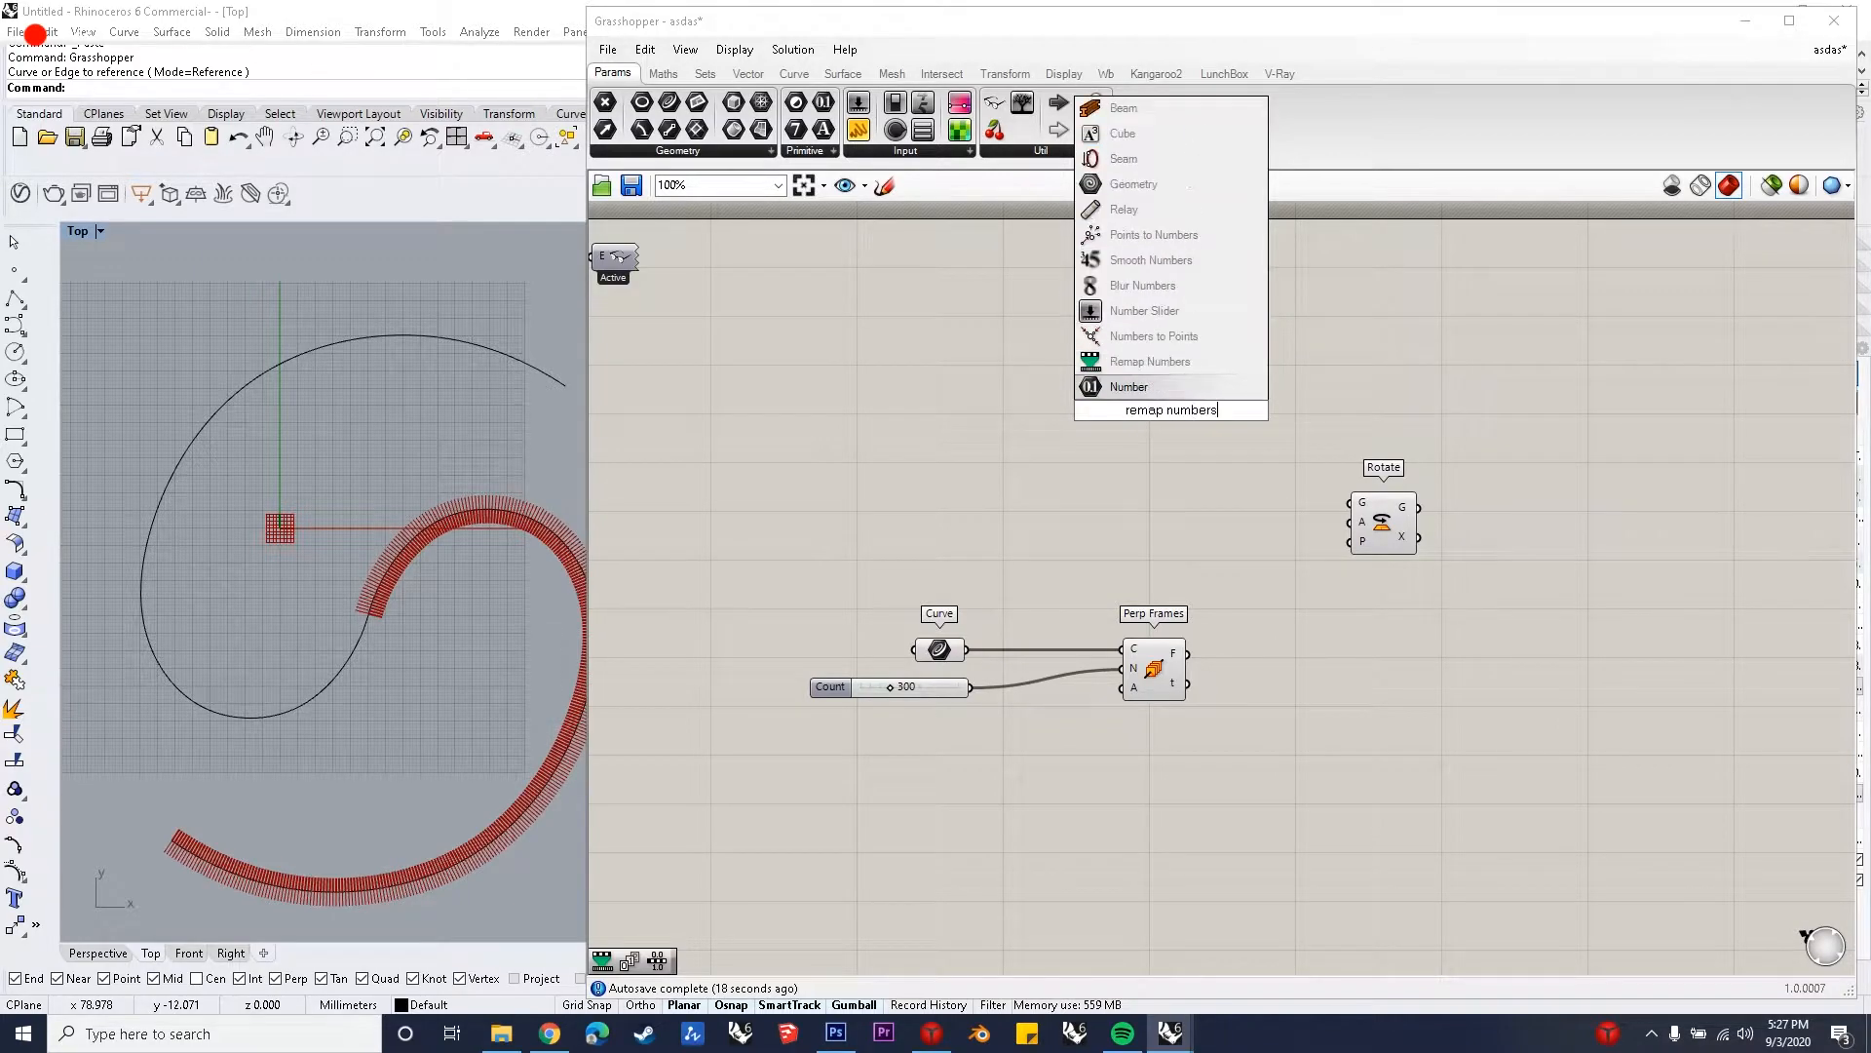
pyautogui.press('Return')
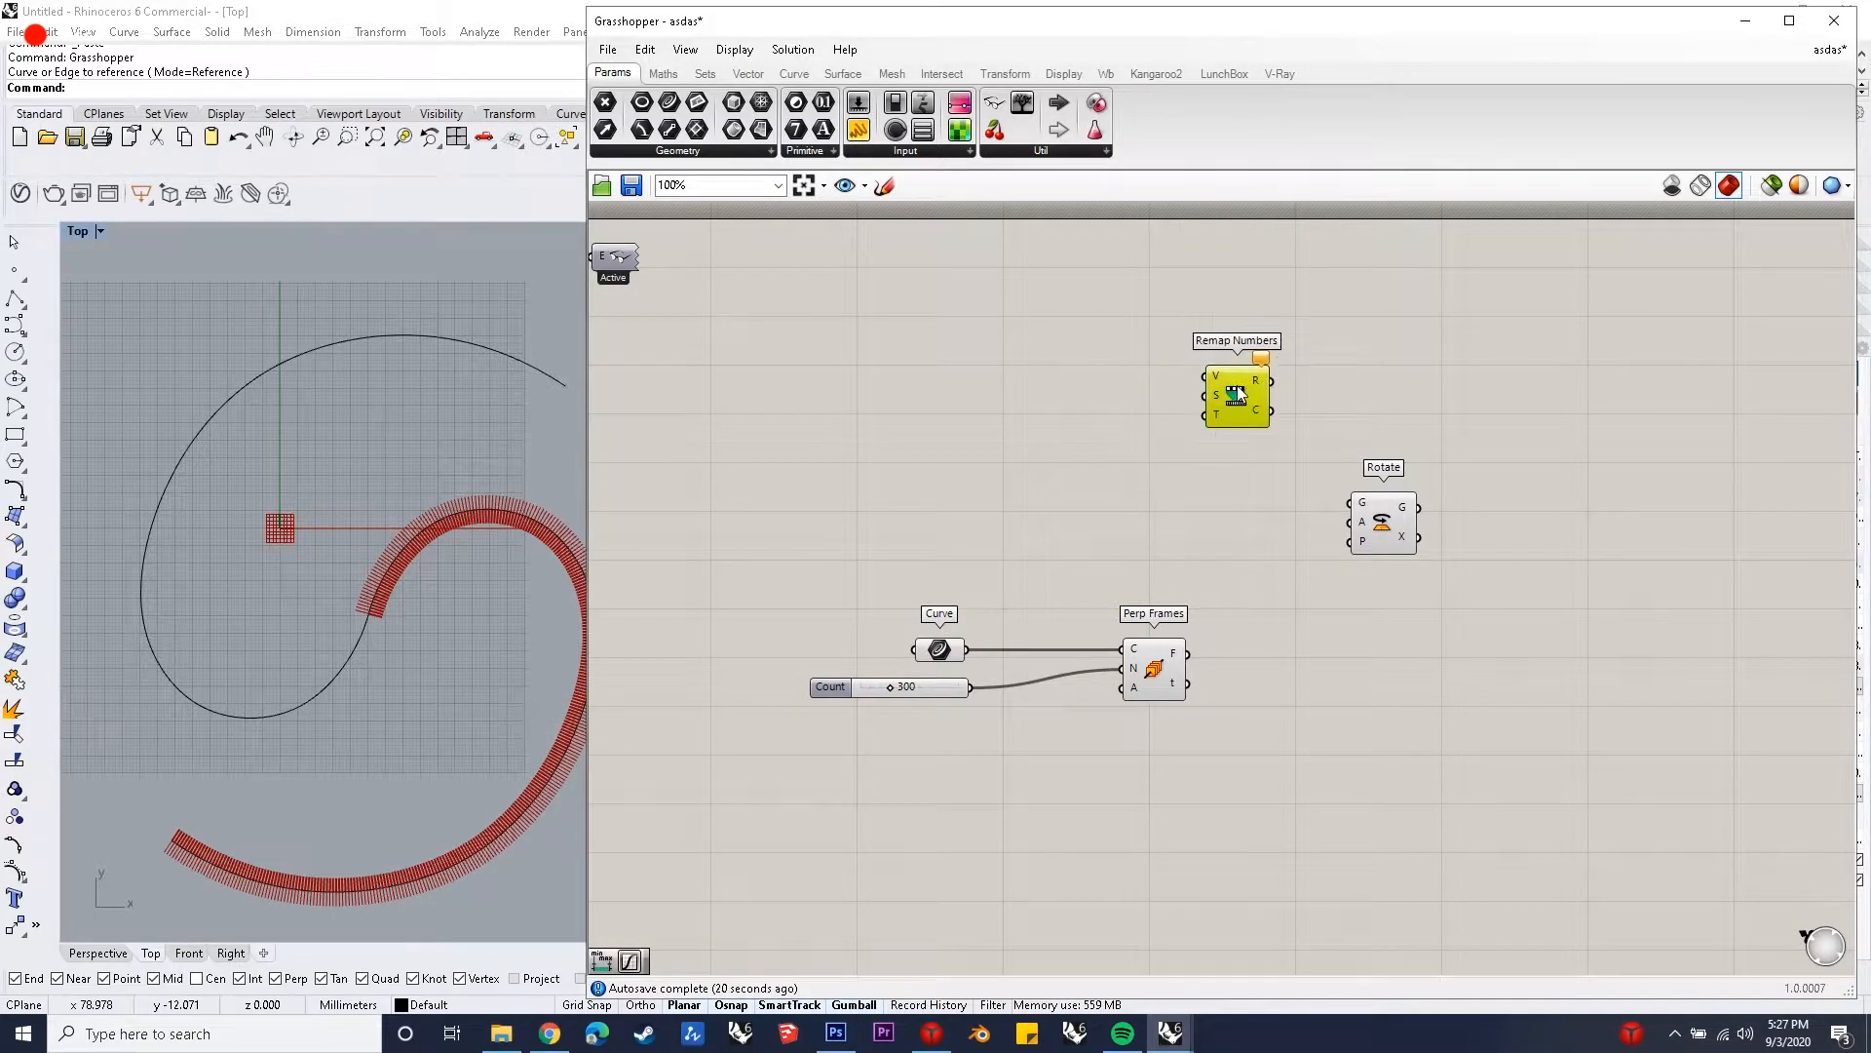
pyautogui.doubleClick(1037, 439)
pyautogui.write('bounds')
pyautogui.press('Return')
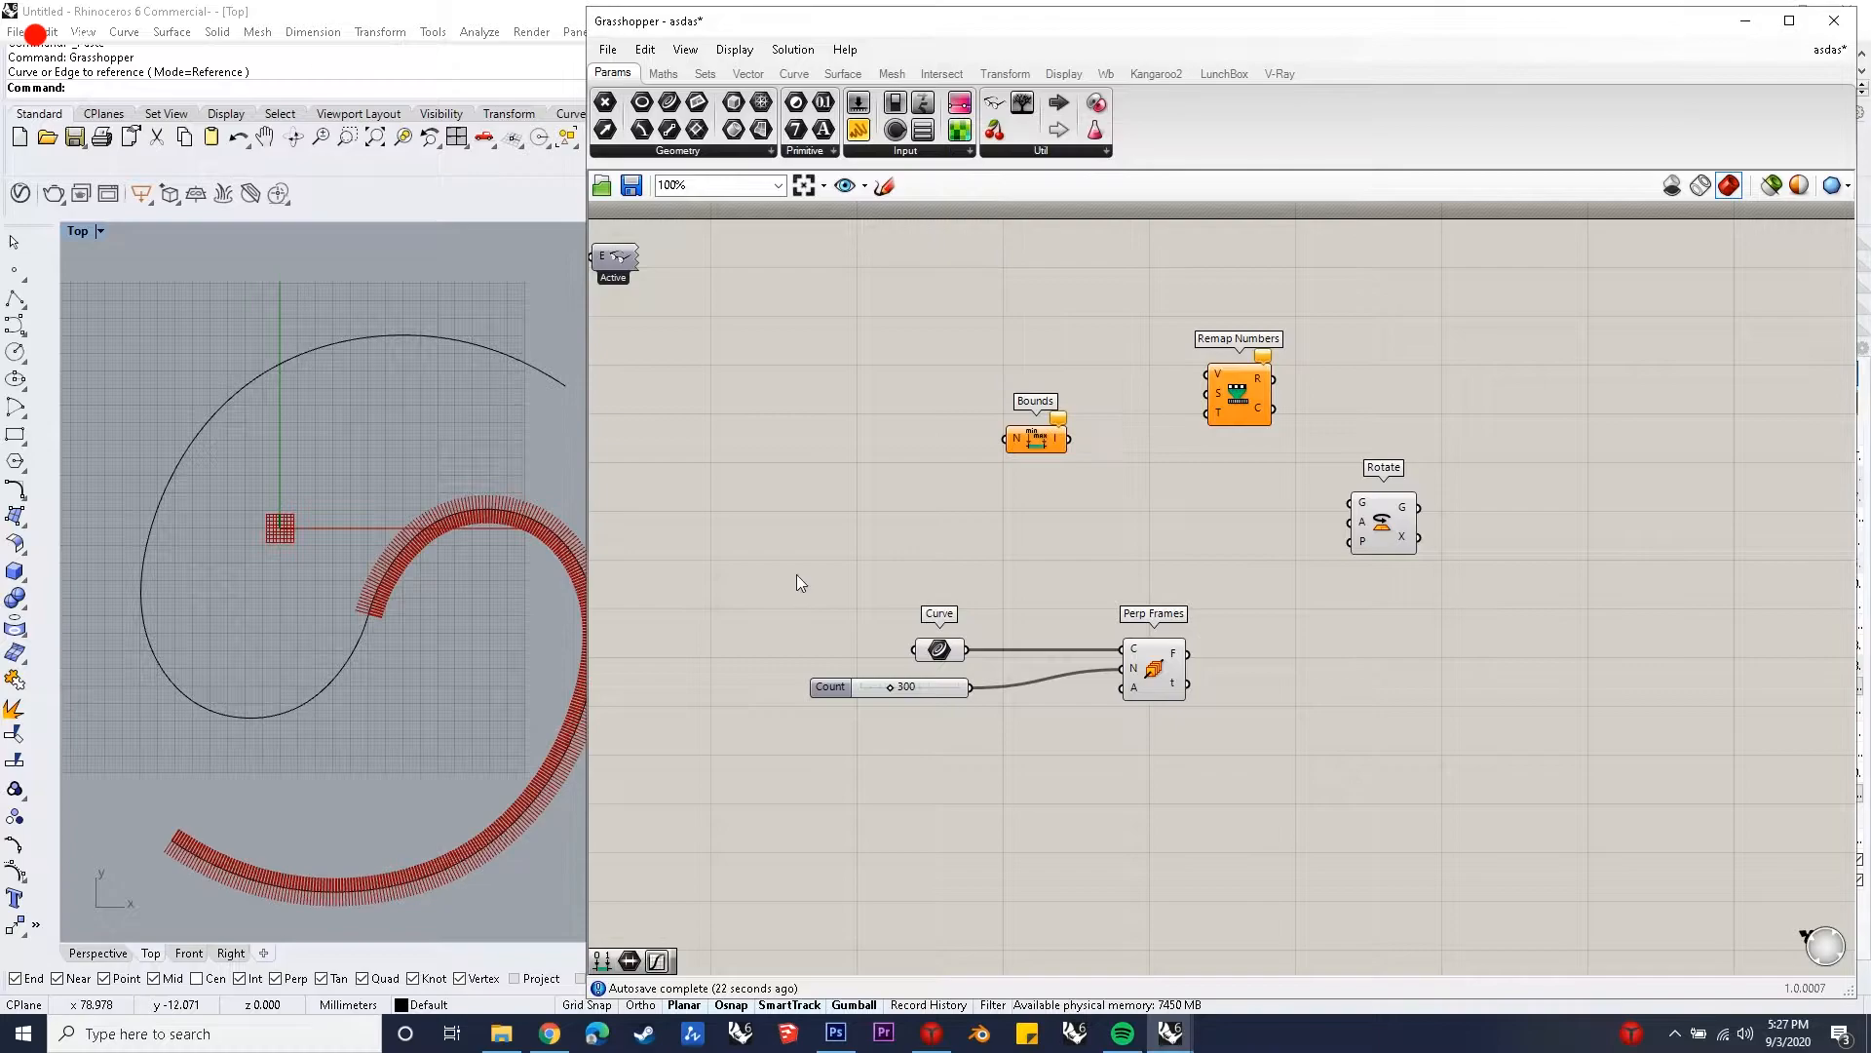
pyautogui.moveTo(1027, 451); pyautogui.dragTo(1116, 448)
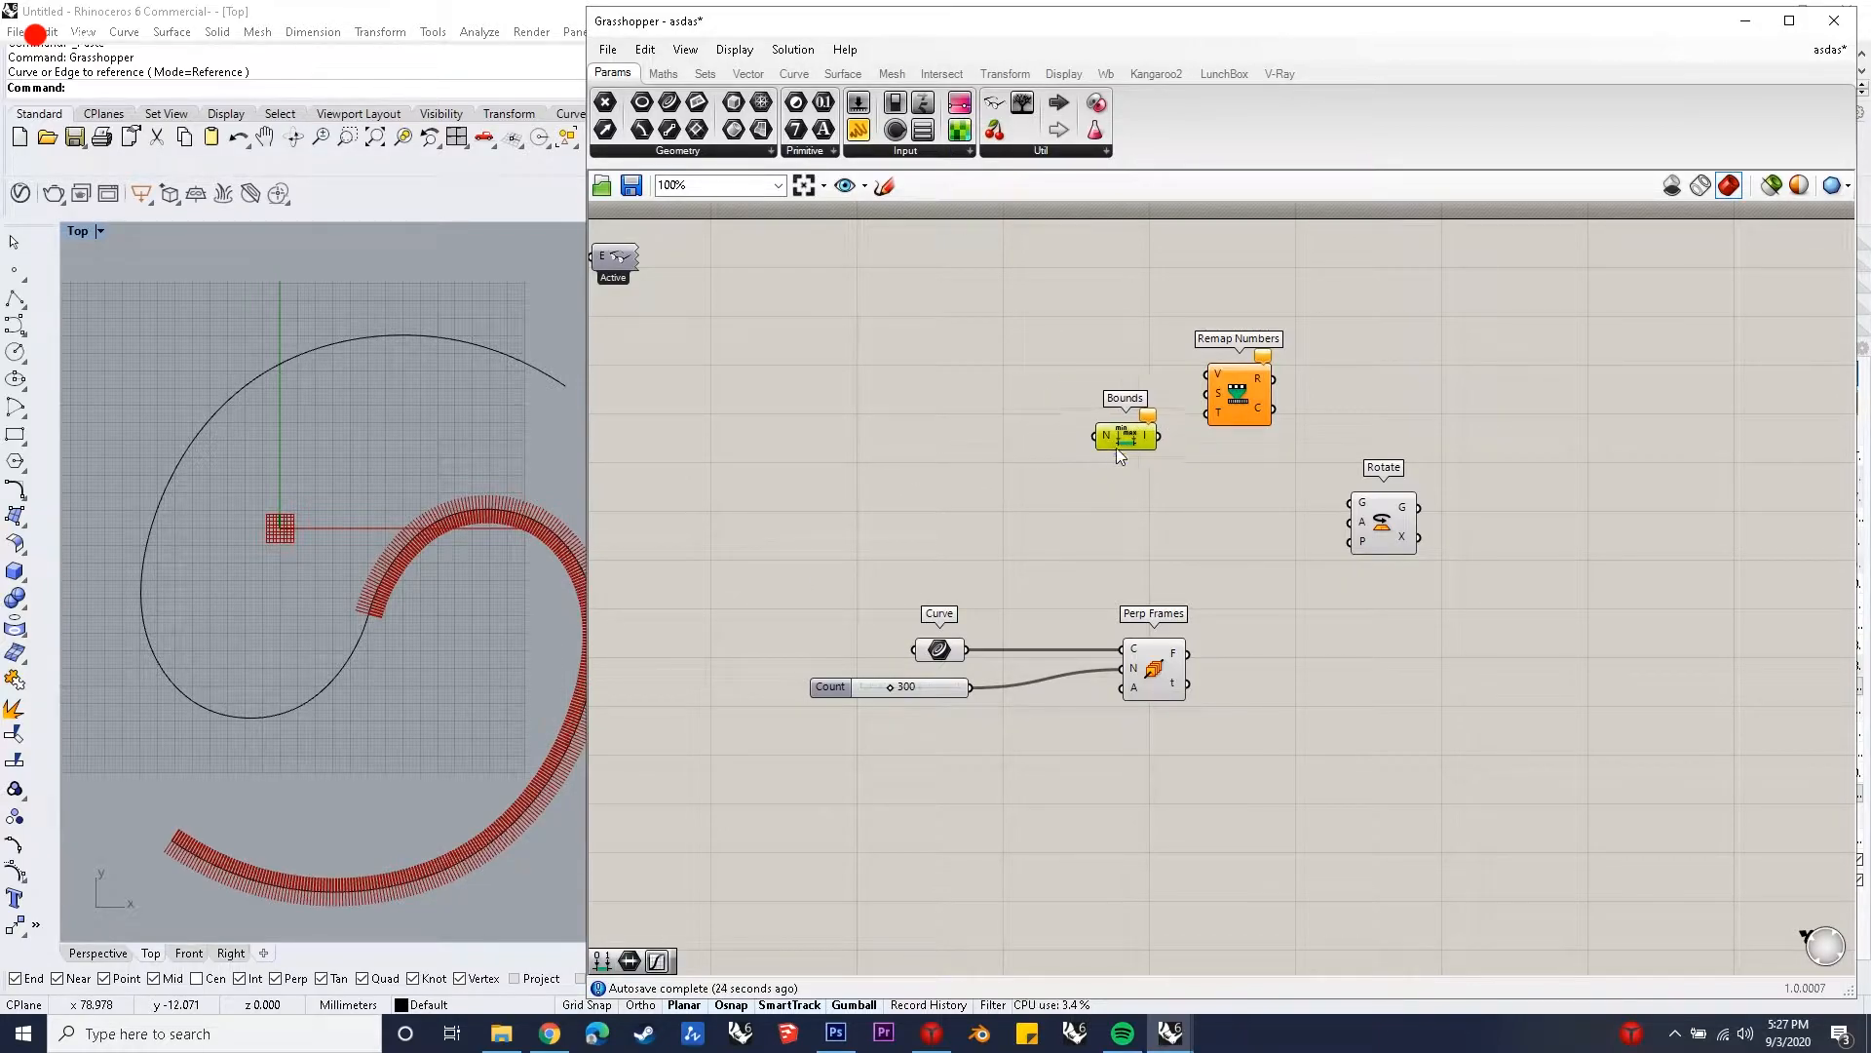
# - Add a Graph Mapper feeding both Bounds and the Remap Numbers value input, with Bounds wired to the source domain
pyautogui.doubleClick(1039, 395)
pyautogui.write('graph mapper')
pyautogui.press('Return')
pyautogui.moveTo(1060, 392); pyautogui.dragTo(1109, 440)
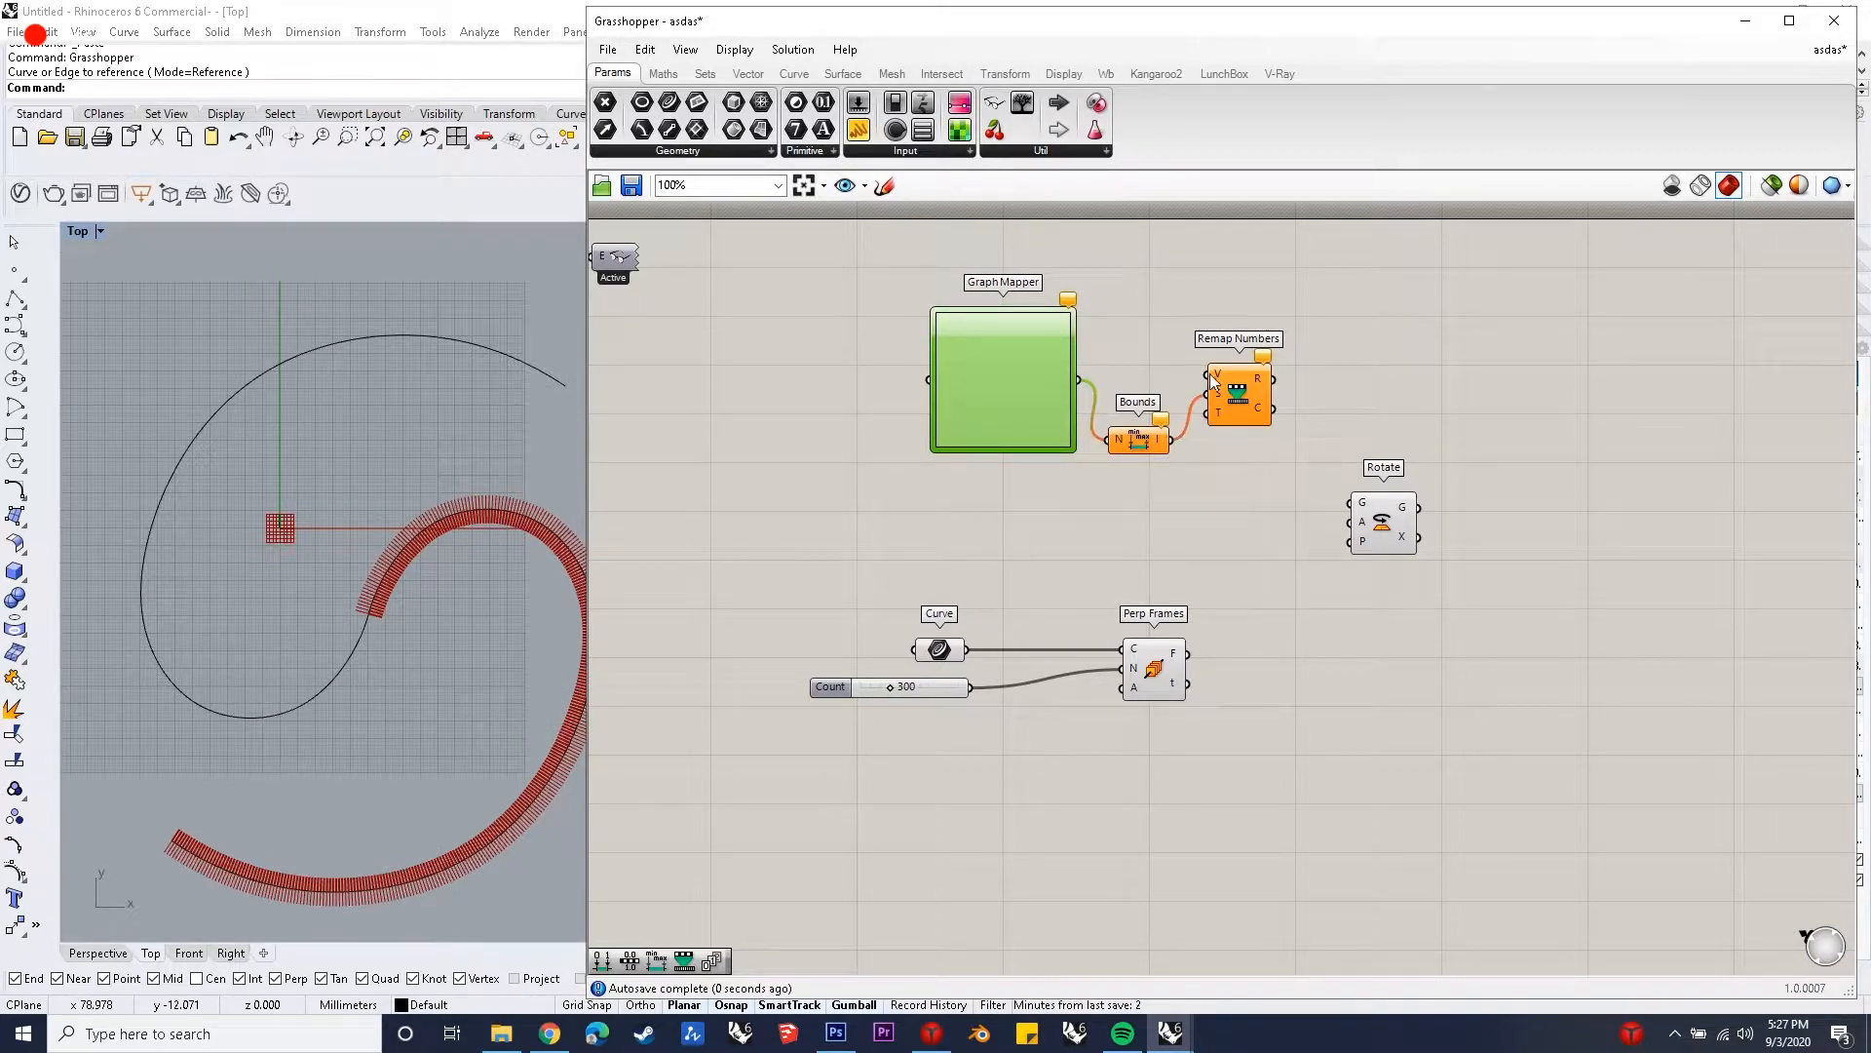
# - Add a Construct Domain component below Bounds and wire it to the target domain of Remap Numbers
pyautogui.doubleClick(1152, 529)
pyautogui.write('c')
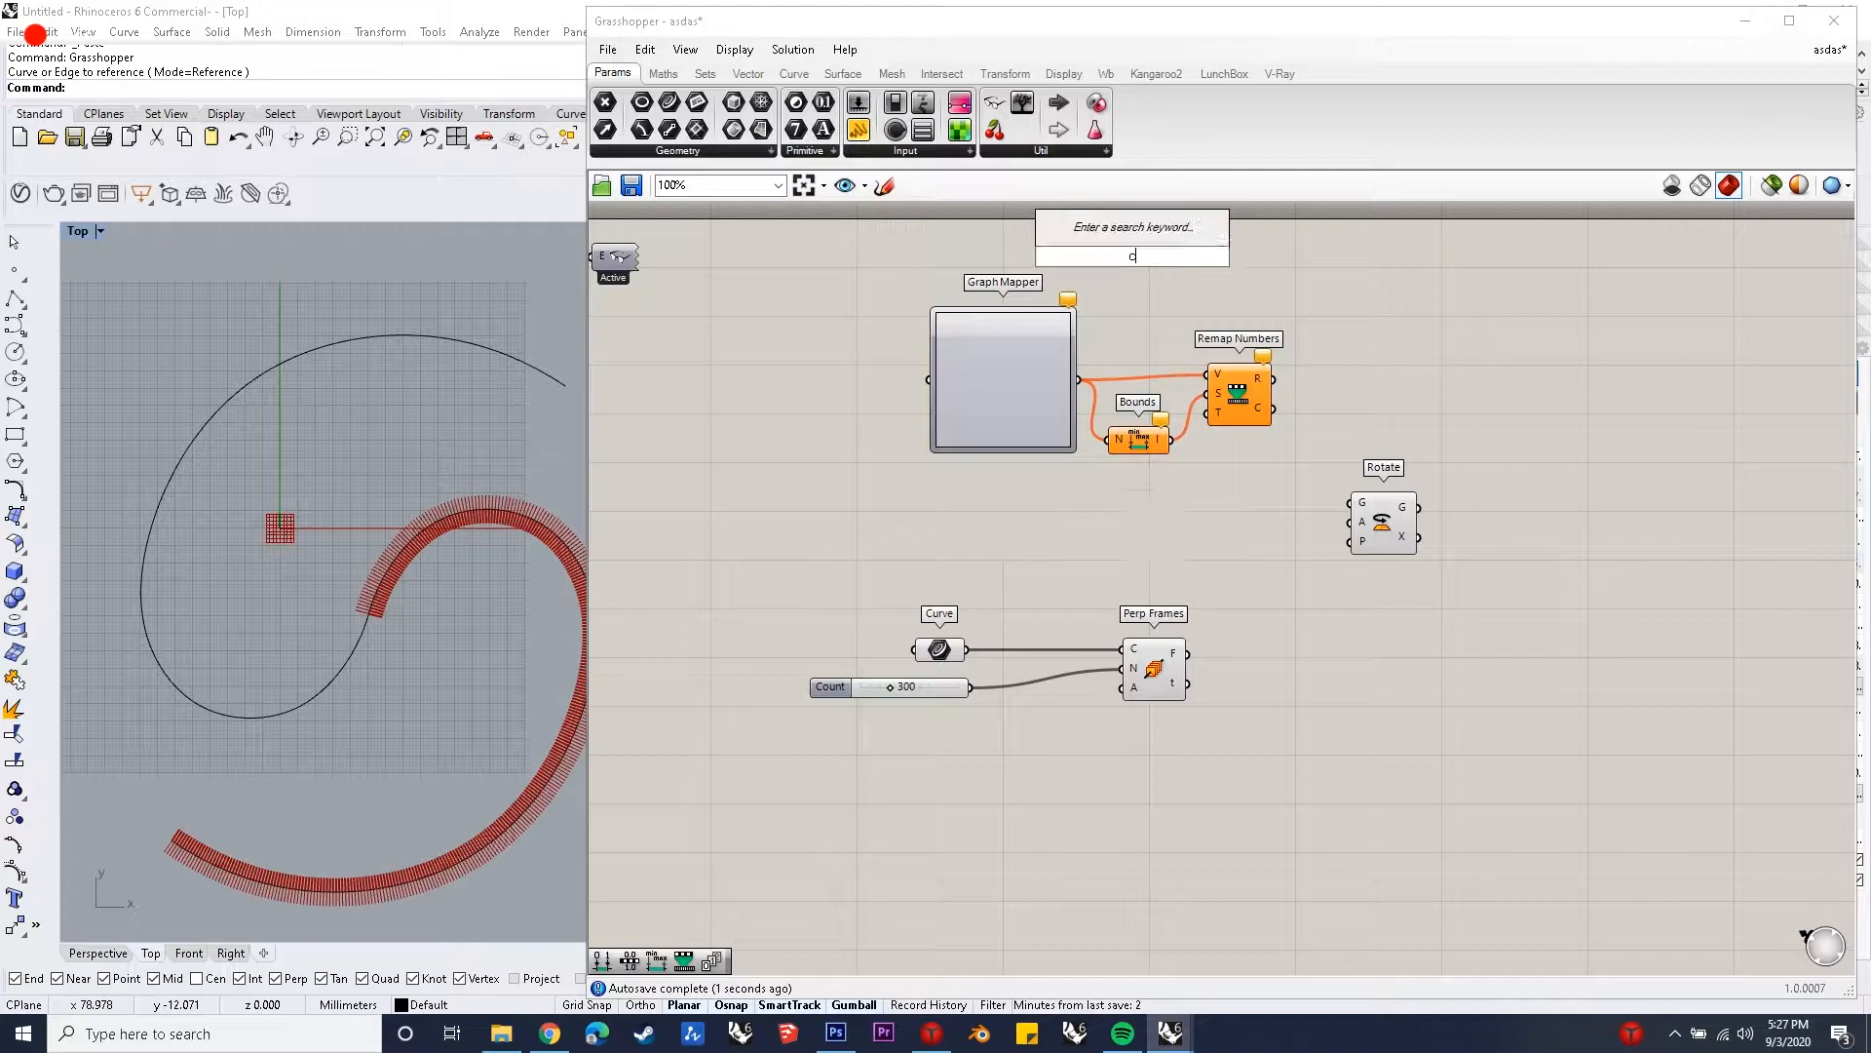
pyautogui.write('onstruct dmoani')
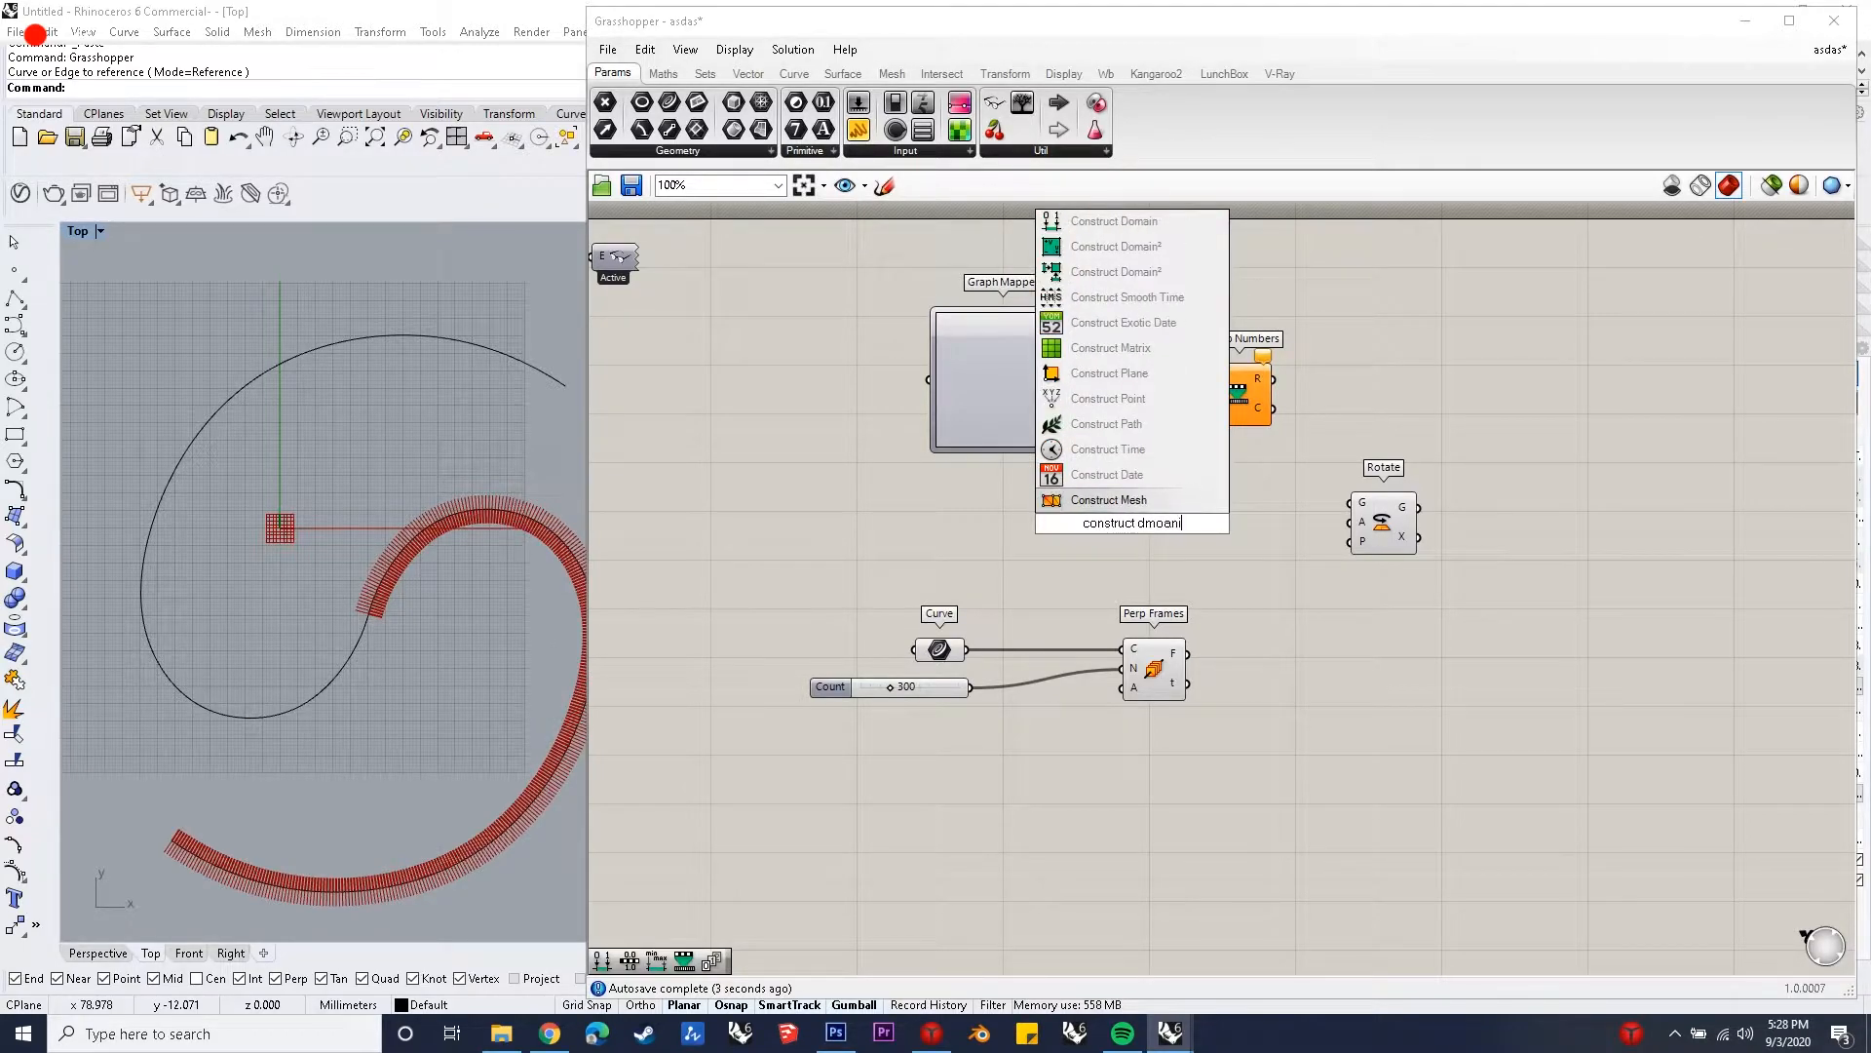
pyautogui.scroll(-1, 1540, 814)
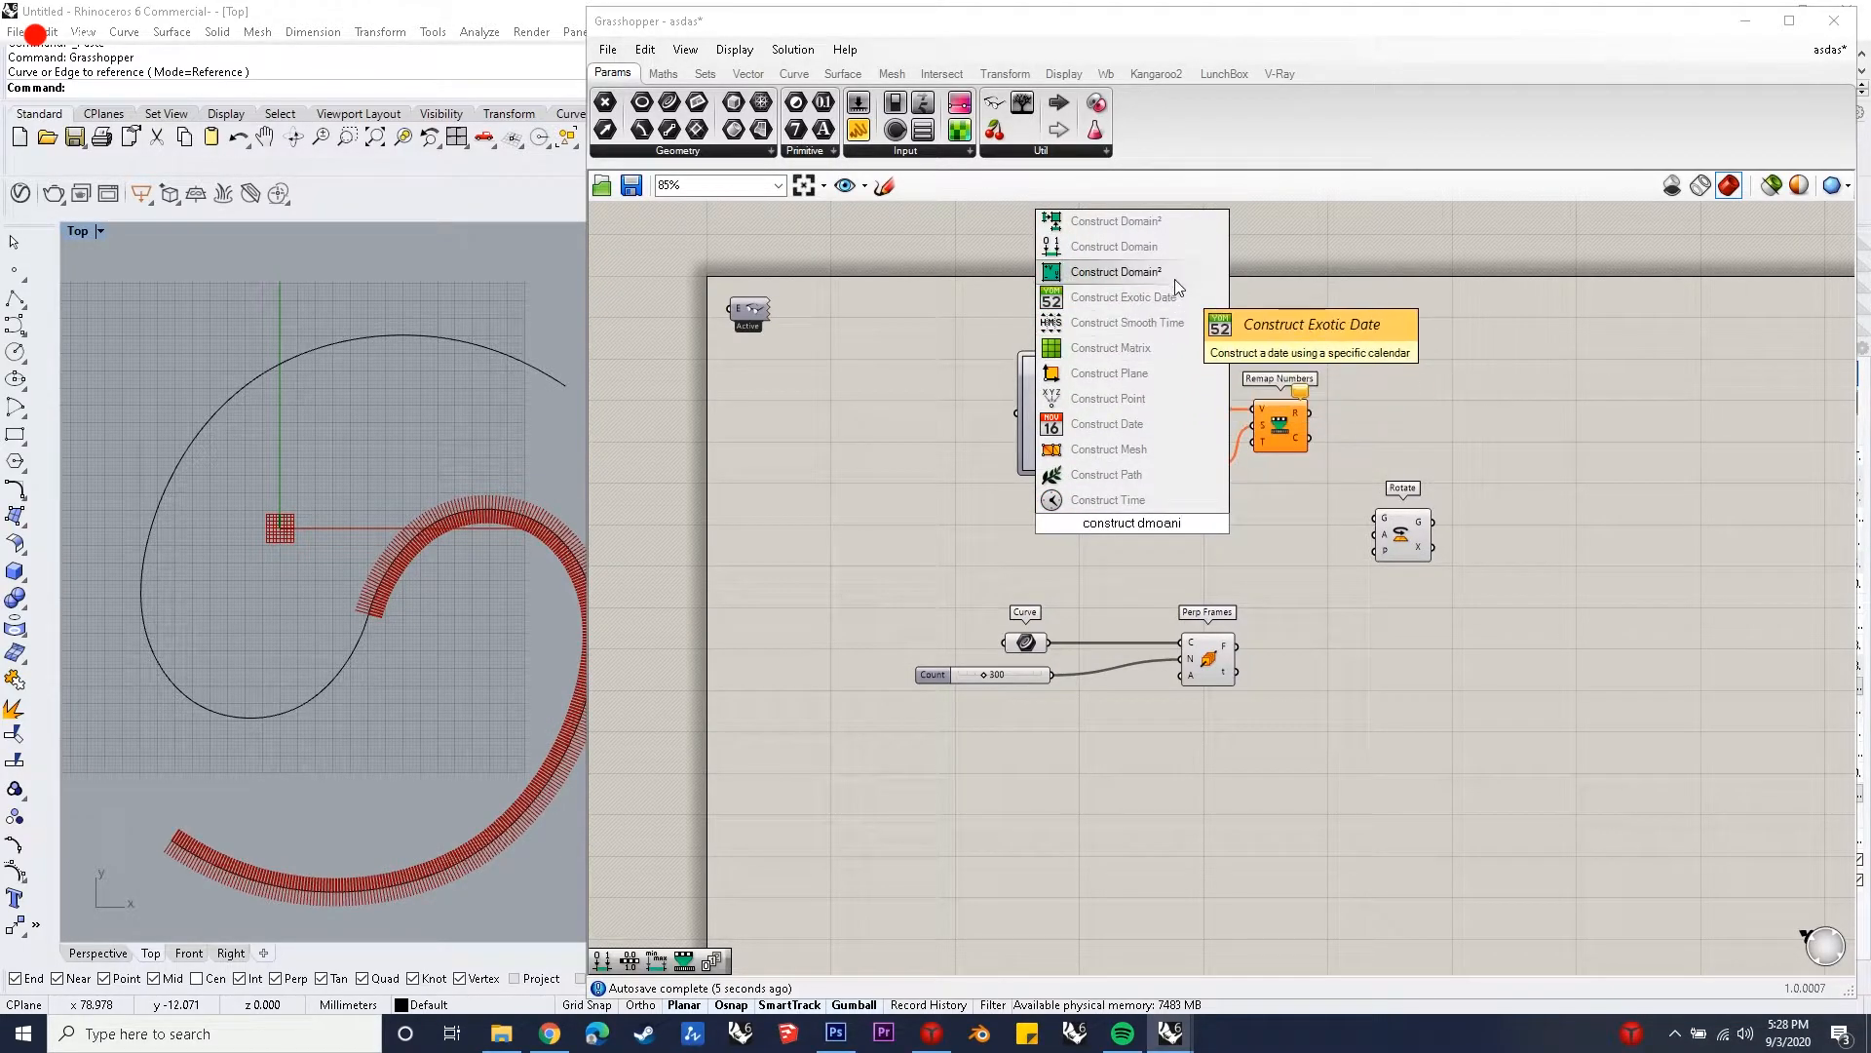
pyautogui.click(1179, 250)
pyautogui.moveTo(1133, 525); pyautogui.dragTo(1256, 440)
pyautogui.moveTo(1105, 419); pyautogui.dragTo(1095, 407)
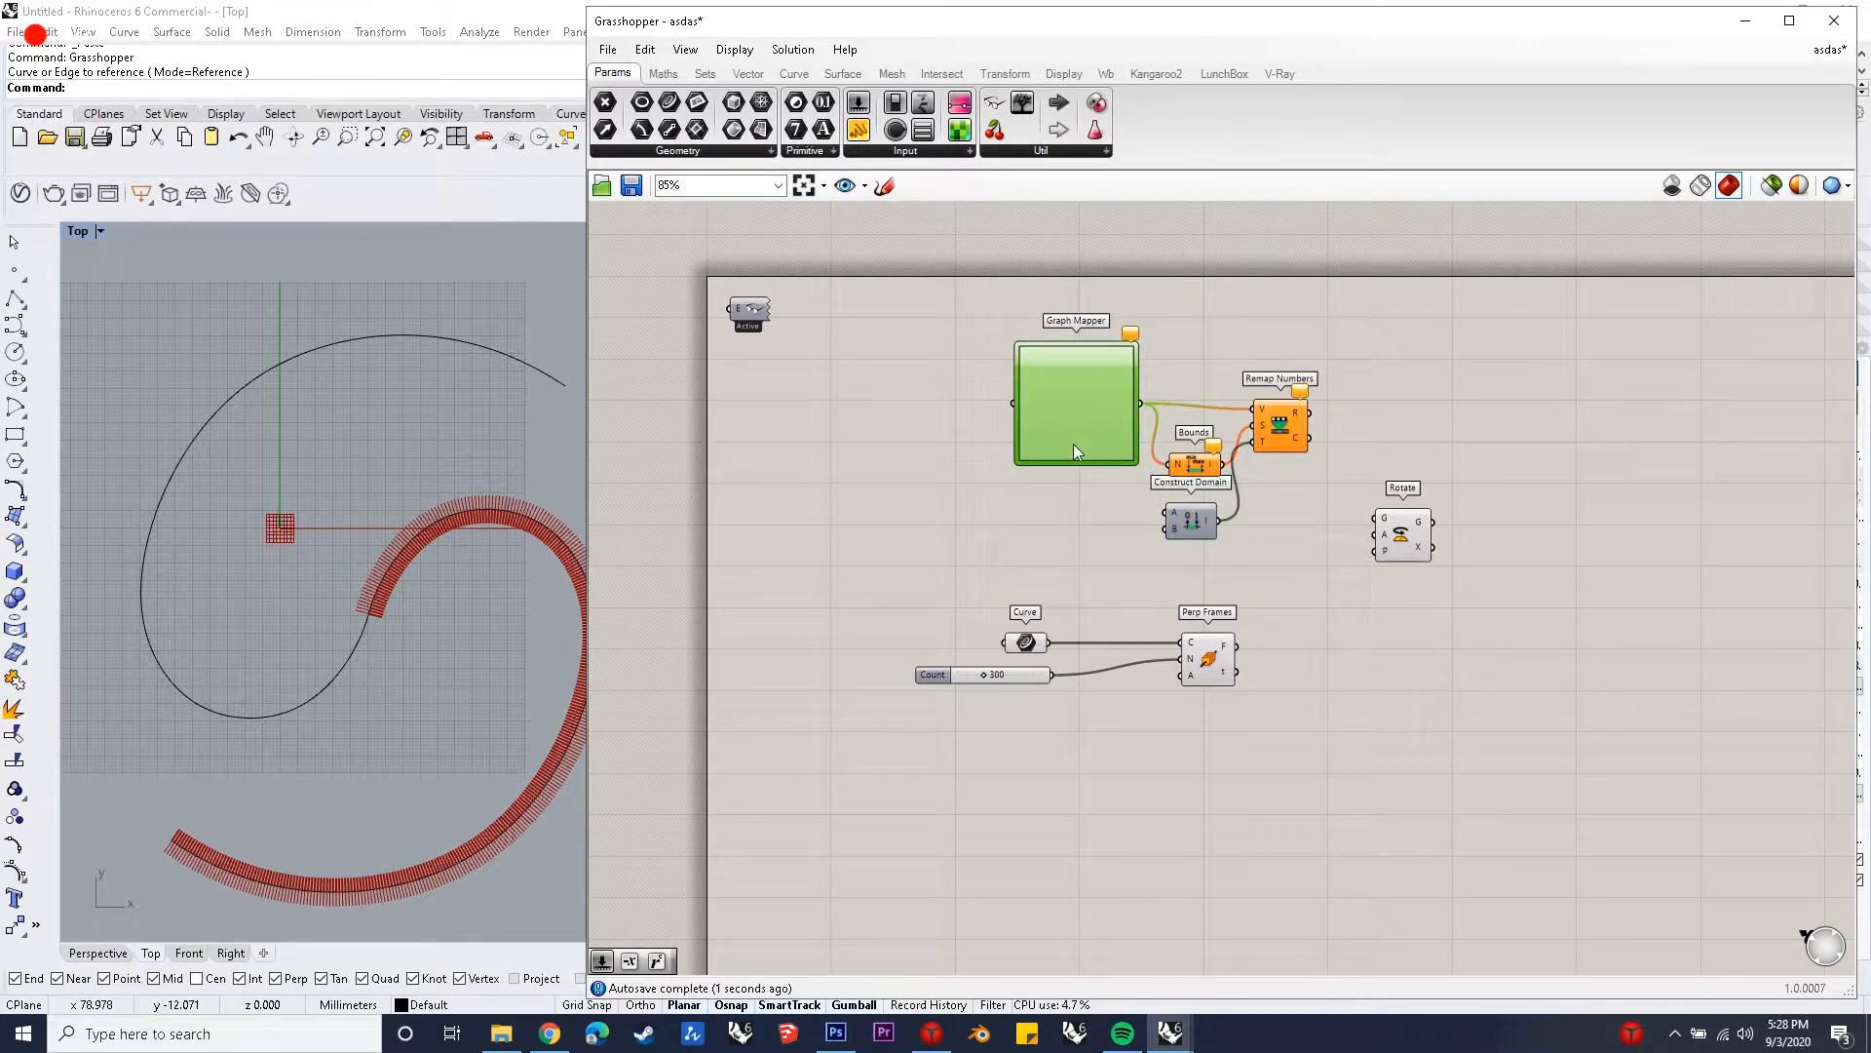
# - Add a Range component and wire its output into the Graph Mapper
pyautogui.doubleClick(918, 470)
pyautogui.write('range')
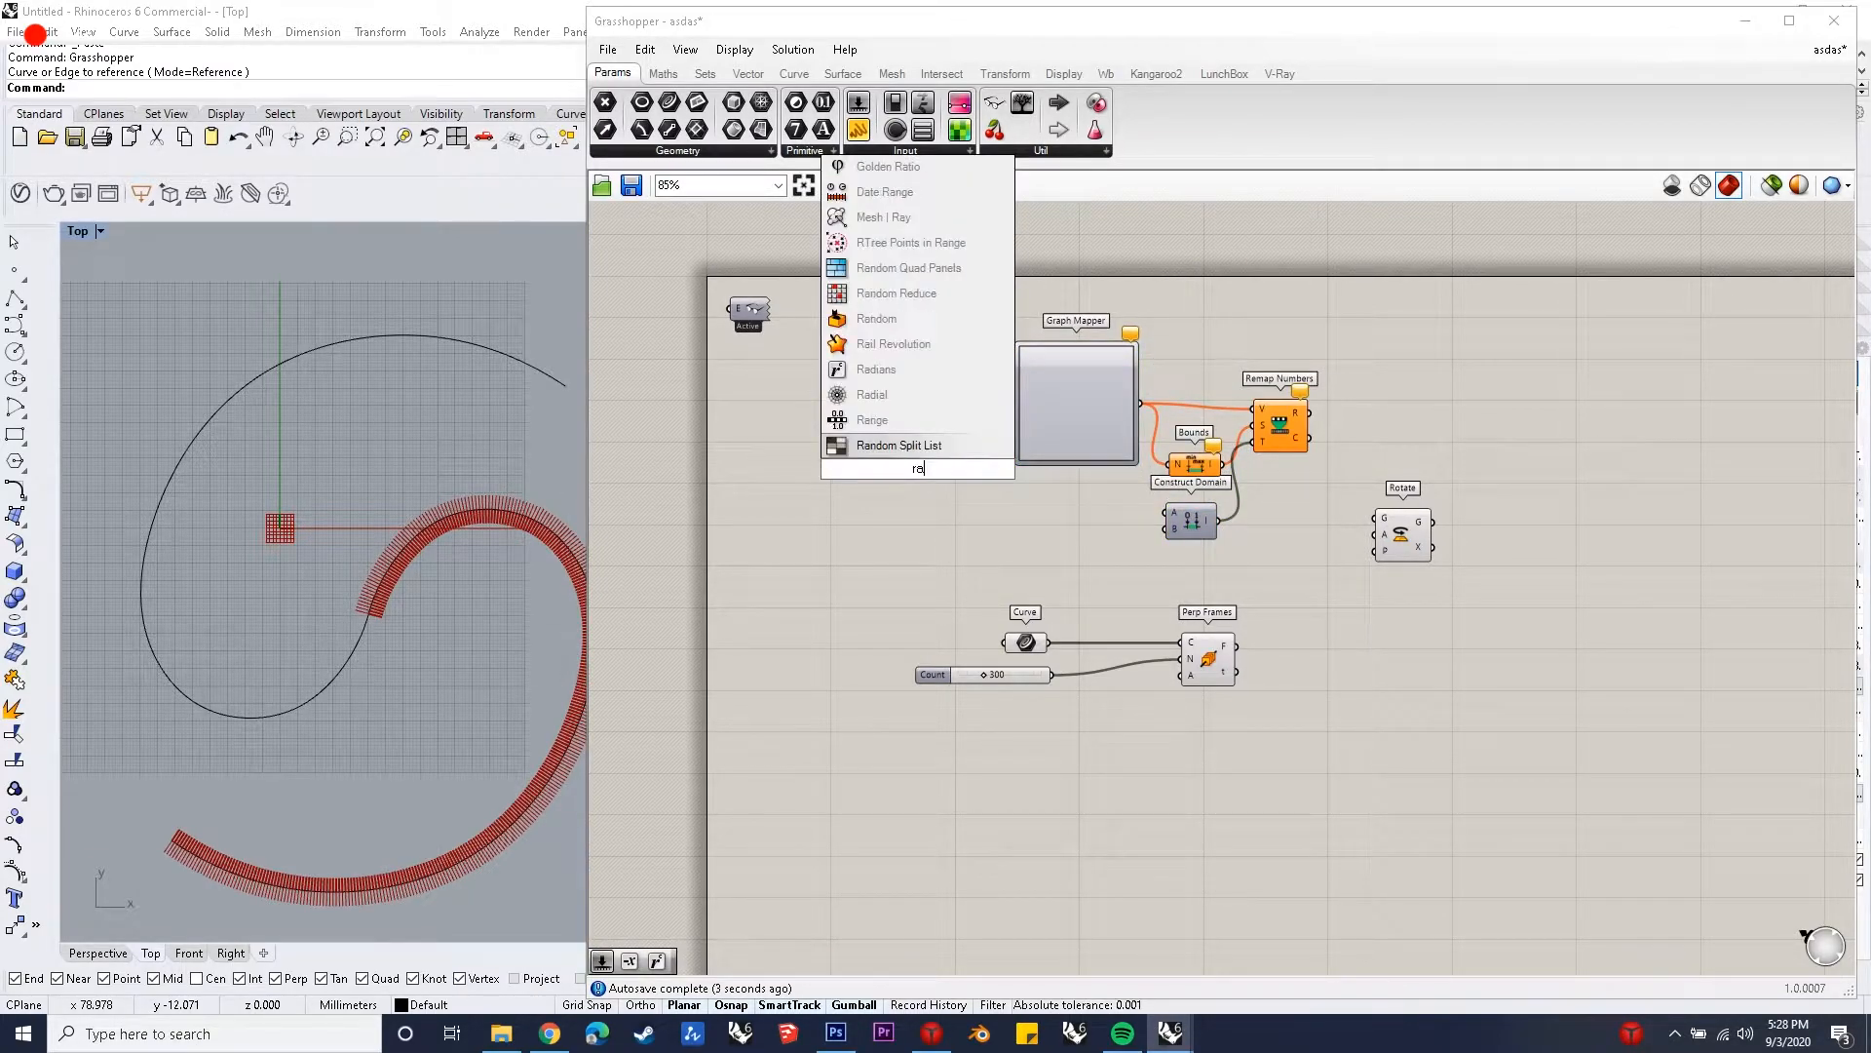
pyautogui.press('Return')
pyautogui.moveTo(948, 421); pyautogui.dragTo(961, 410)
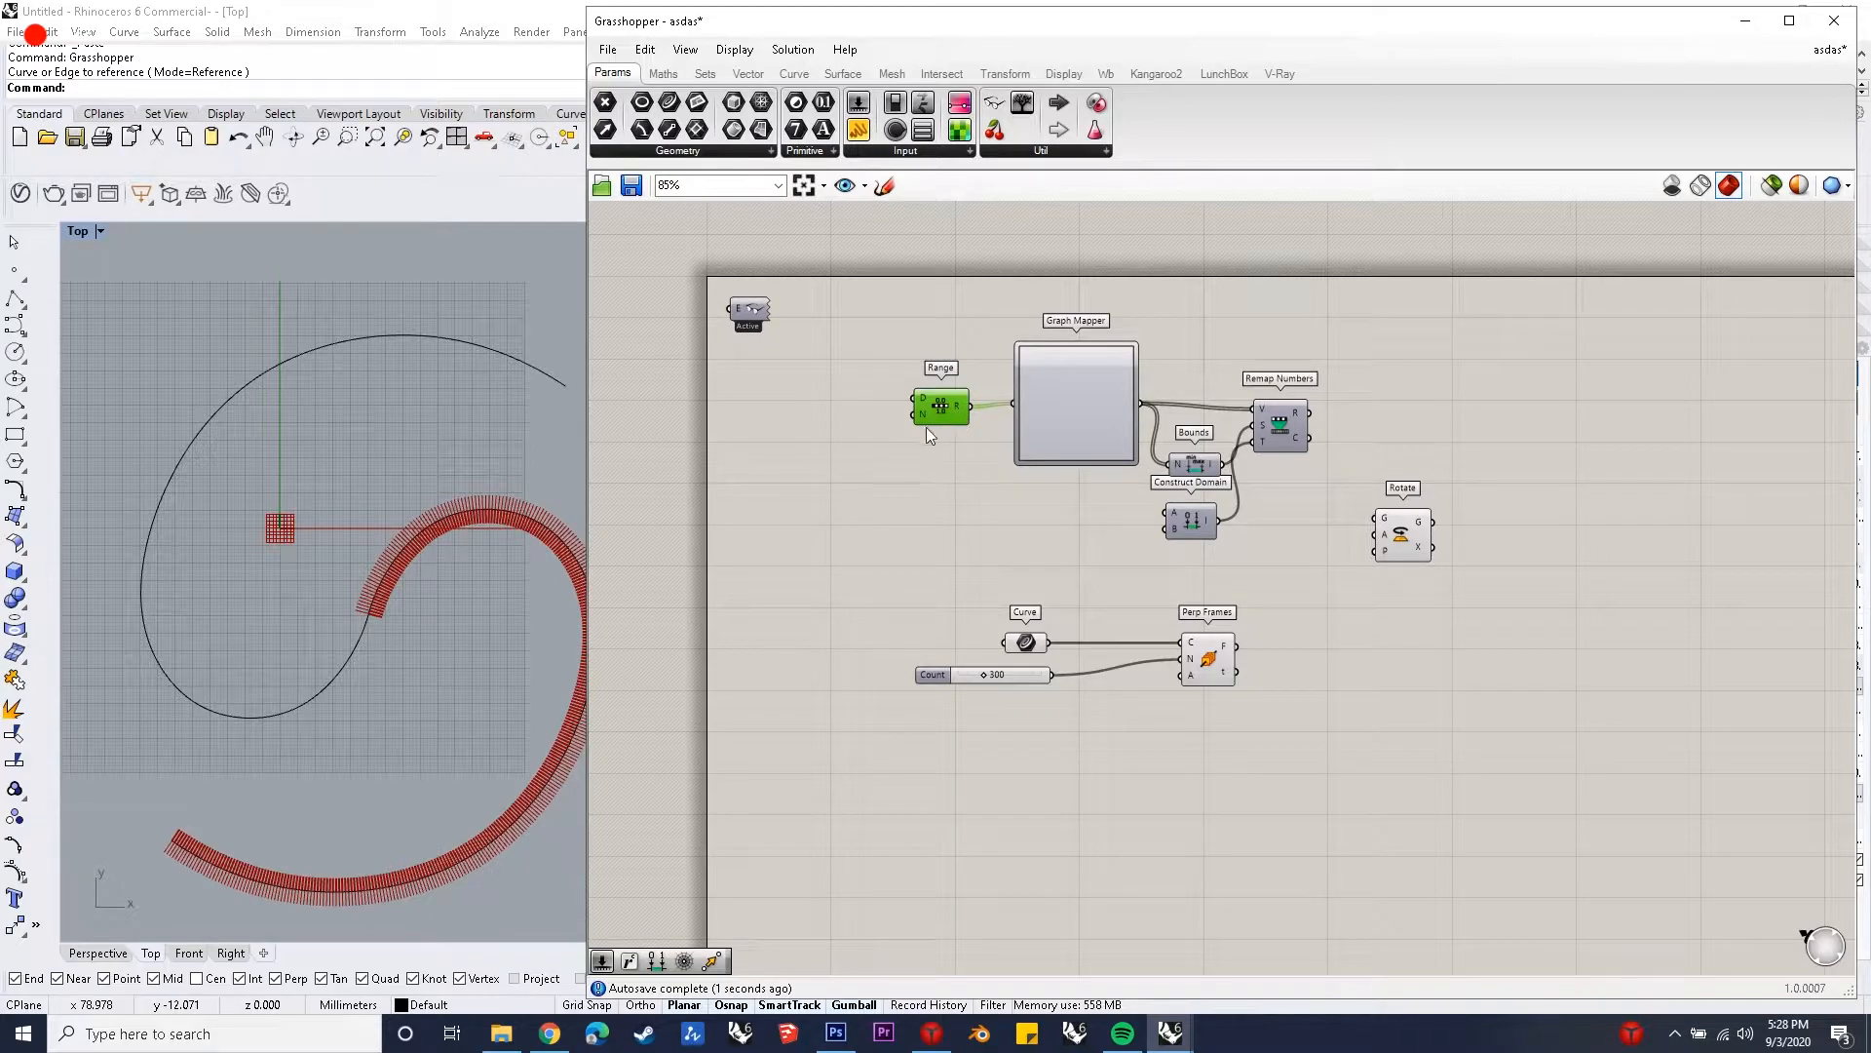
# - Shift the Range, Graph Mapper, remapping and Rotate components to the right and wire the Count slider to the Range steps input
pyautogui.moveTo(1530, 639); pyautogui.dragTo(971, 363)
pyautogui.click(1509, 631)
pyautogui.moveTo(1513, 596); pyautogui.dragTo(916, 308)
pyautogui.moveTo(1404, 537); pyautogui.dragTo(1611, 530)
pyautogui.click(1475, 646)
pyautogui.moveTo(1051, 678); pyautogui.dragTo(1125, 406)
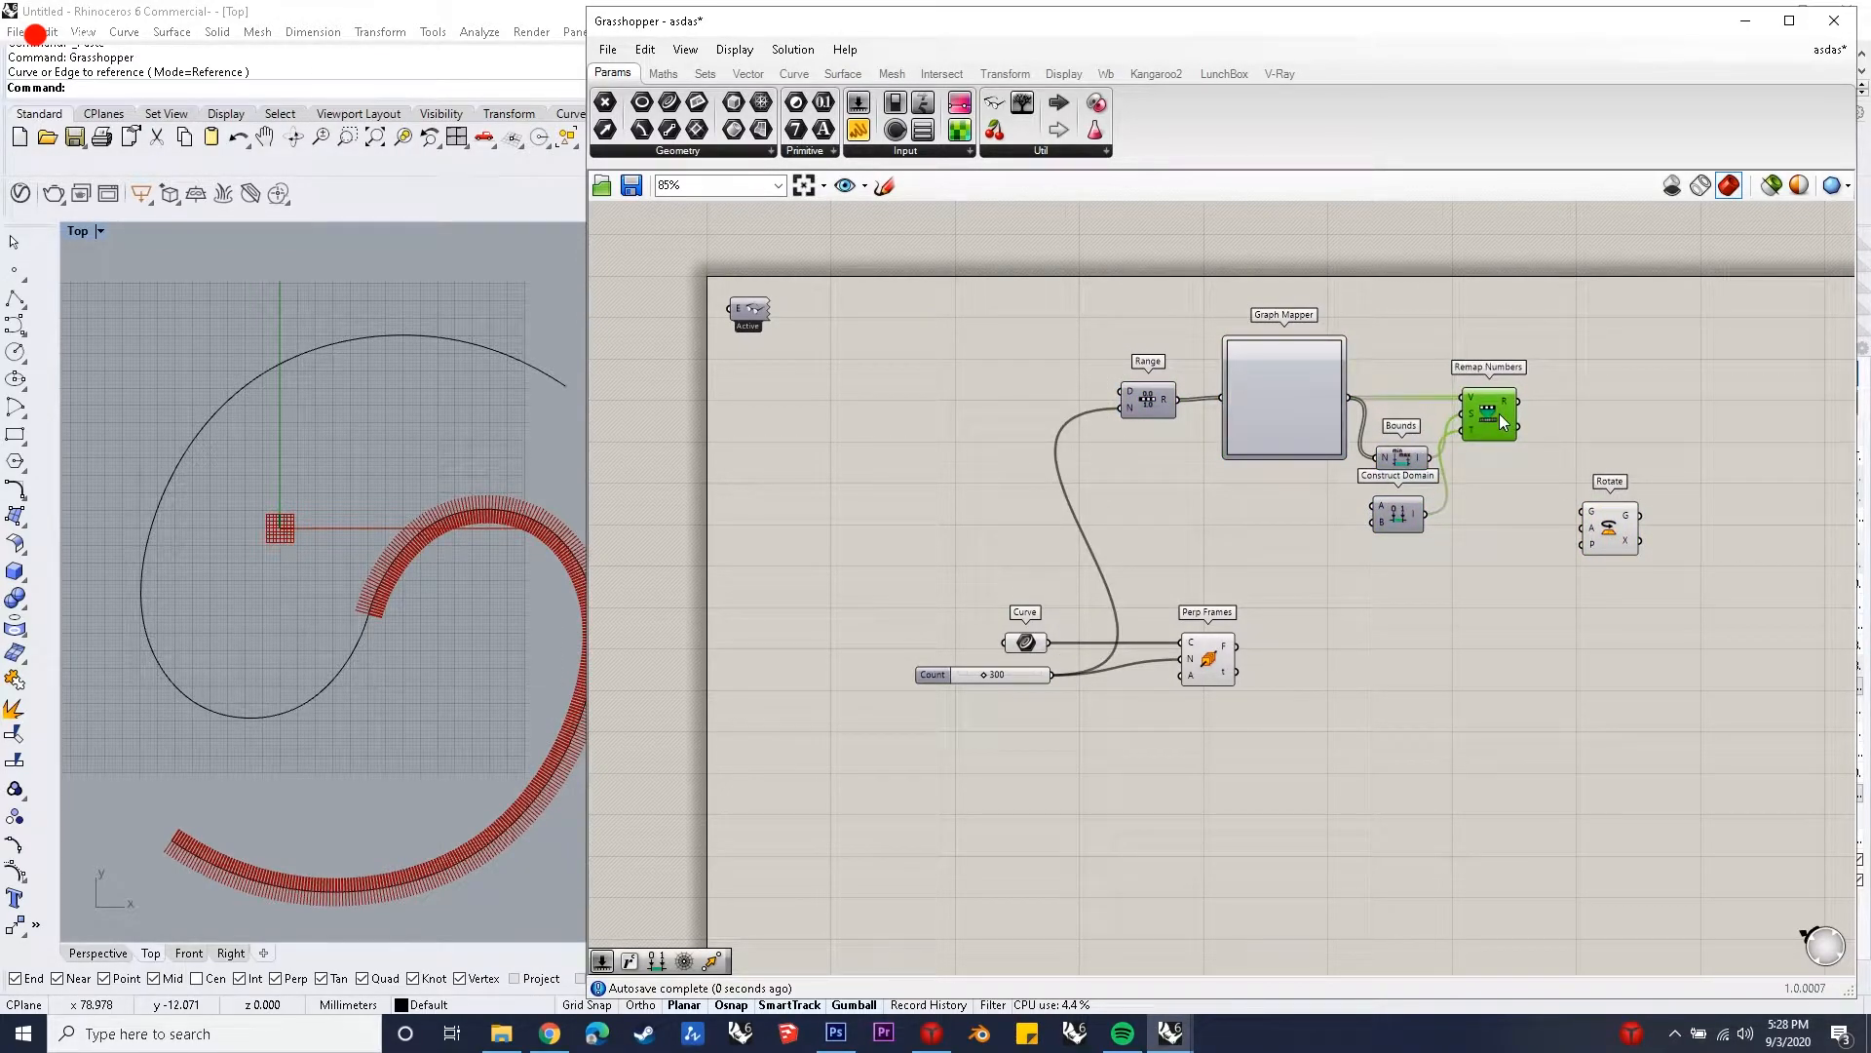
pyautogui.doubleClick(1220, 506)
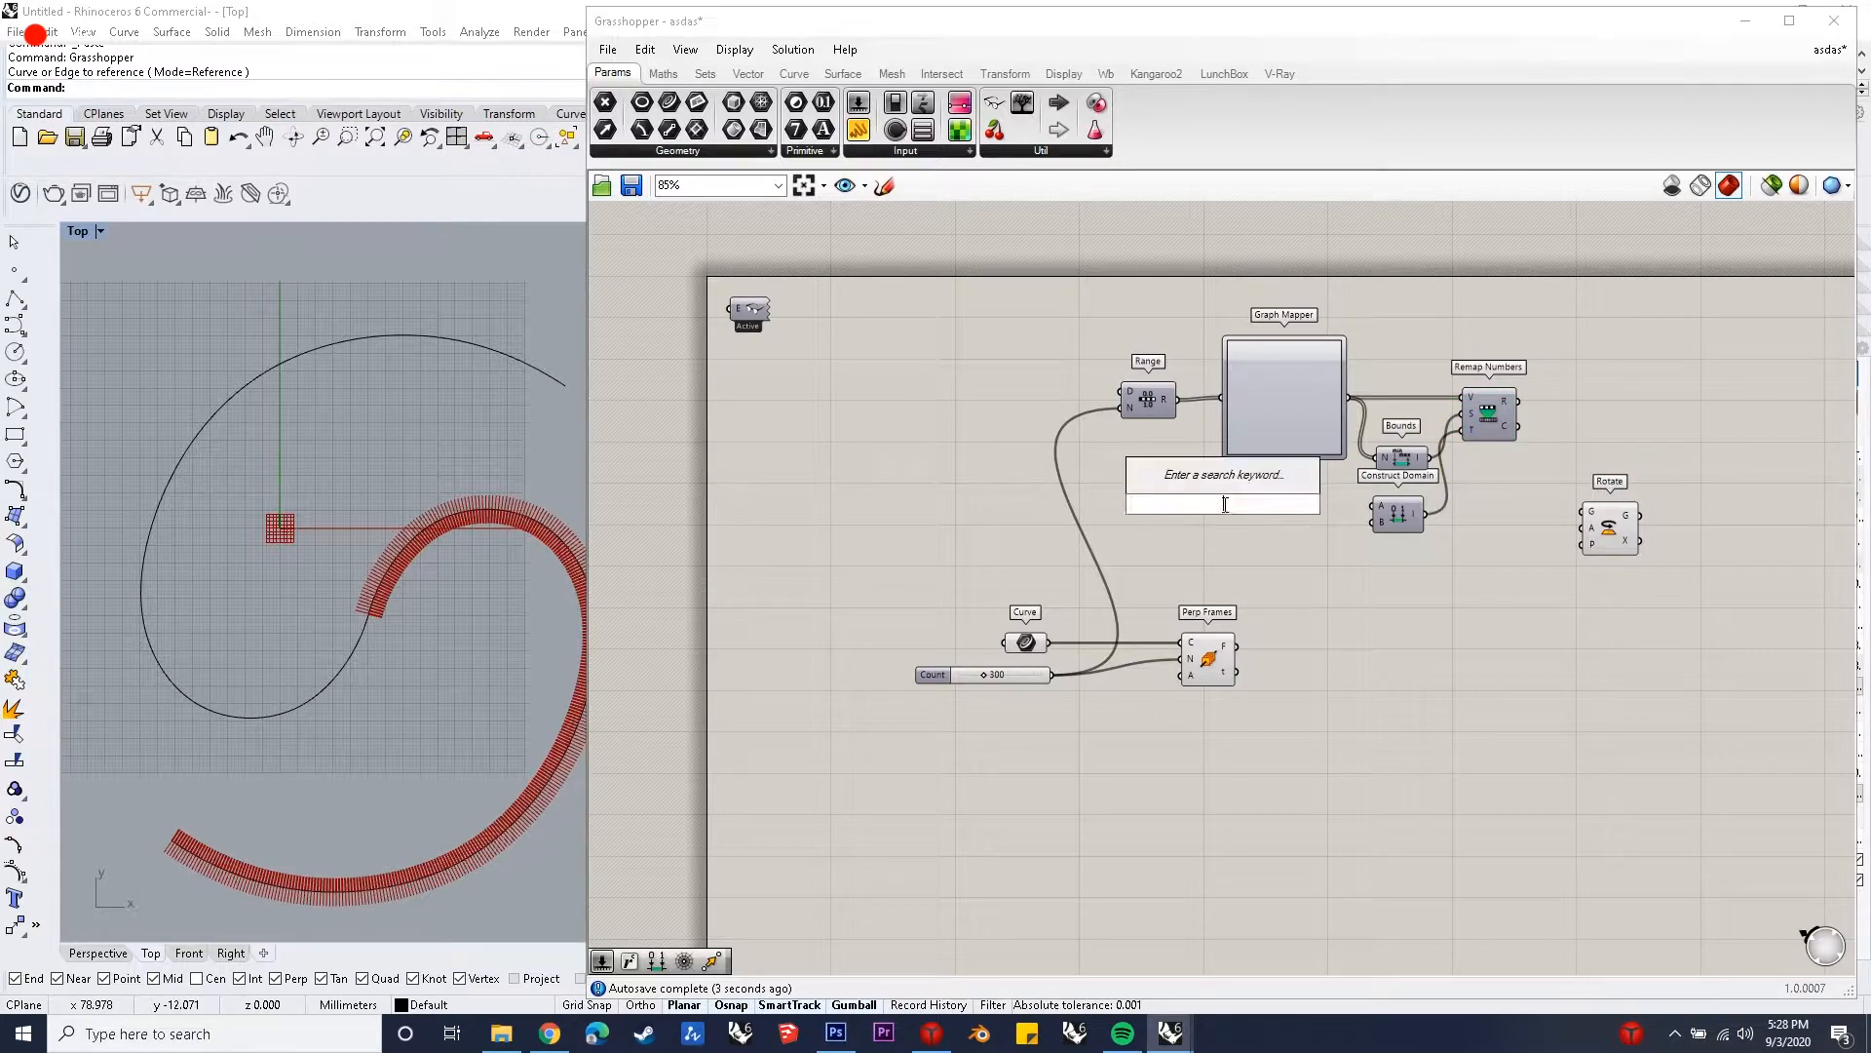
pyautogui.write('read')
pyautogui.press('Escape')
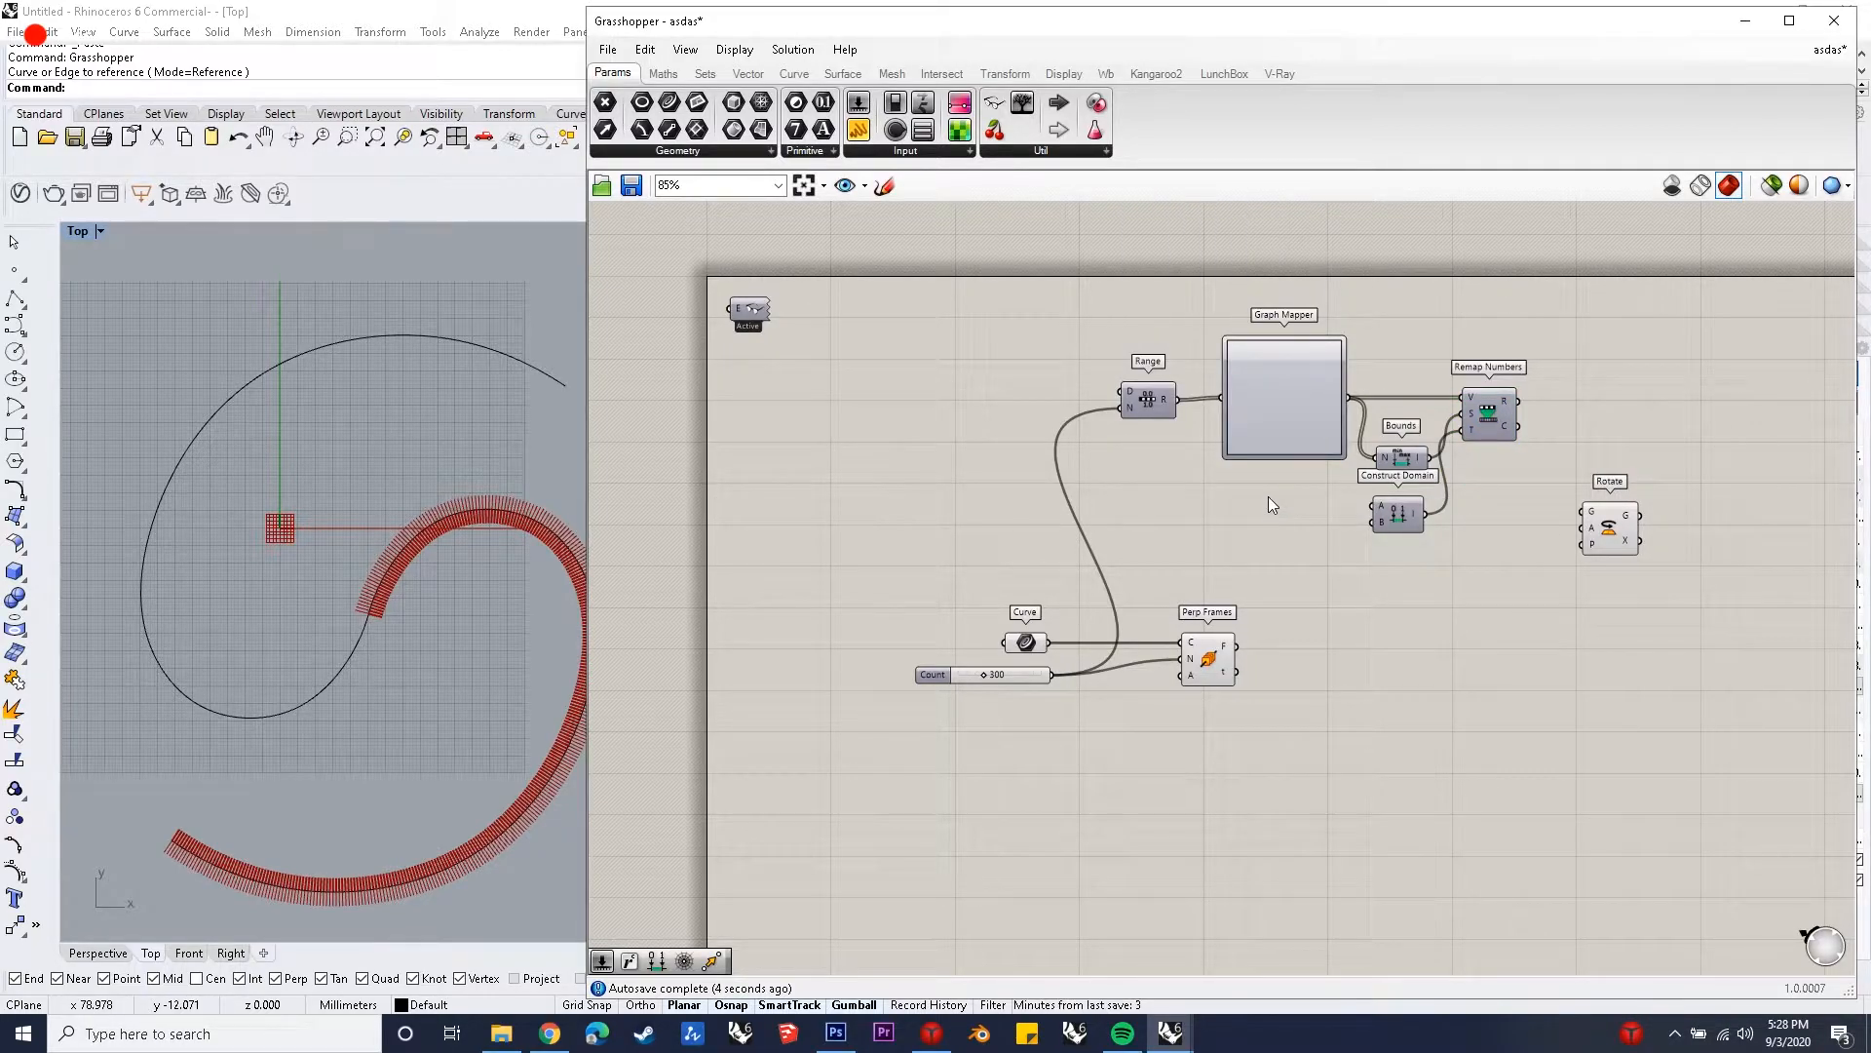
# - Add two Radians components and wire them to the A and B inputs of Construct Domain
pyautogui.doubleClick(1267, 495)
pyautogui.write('rad')
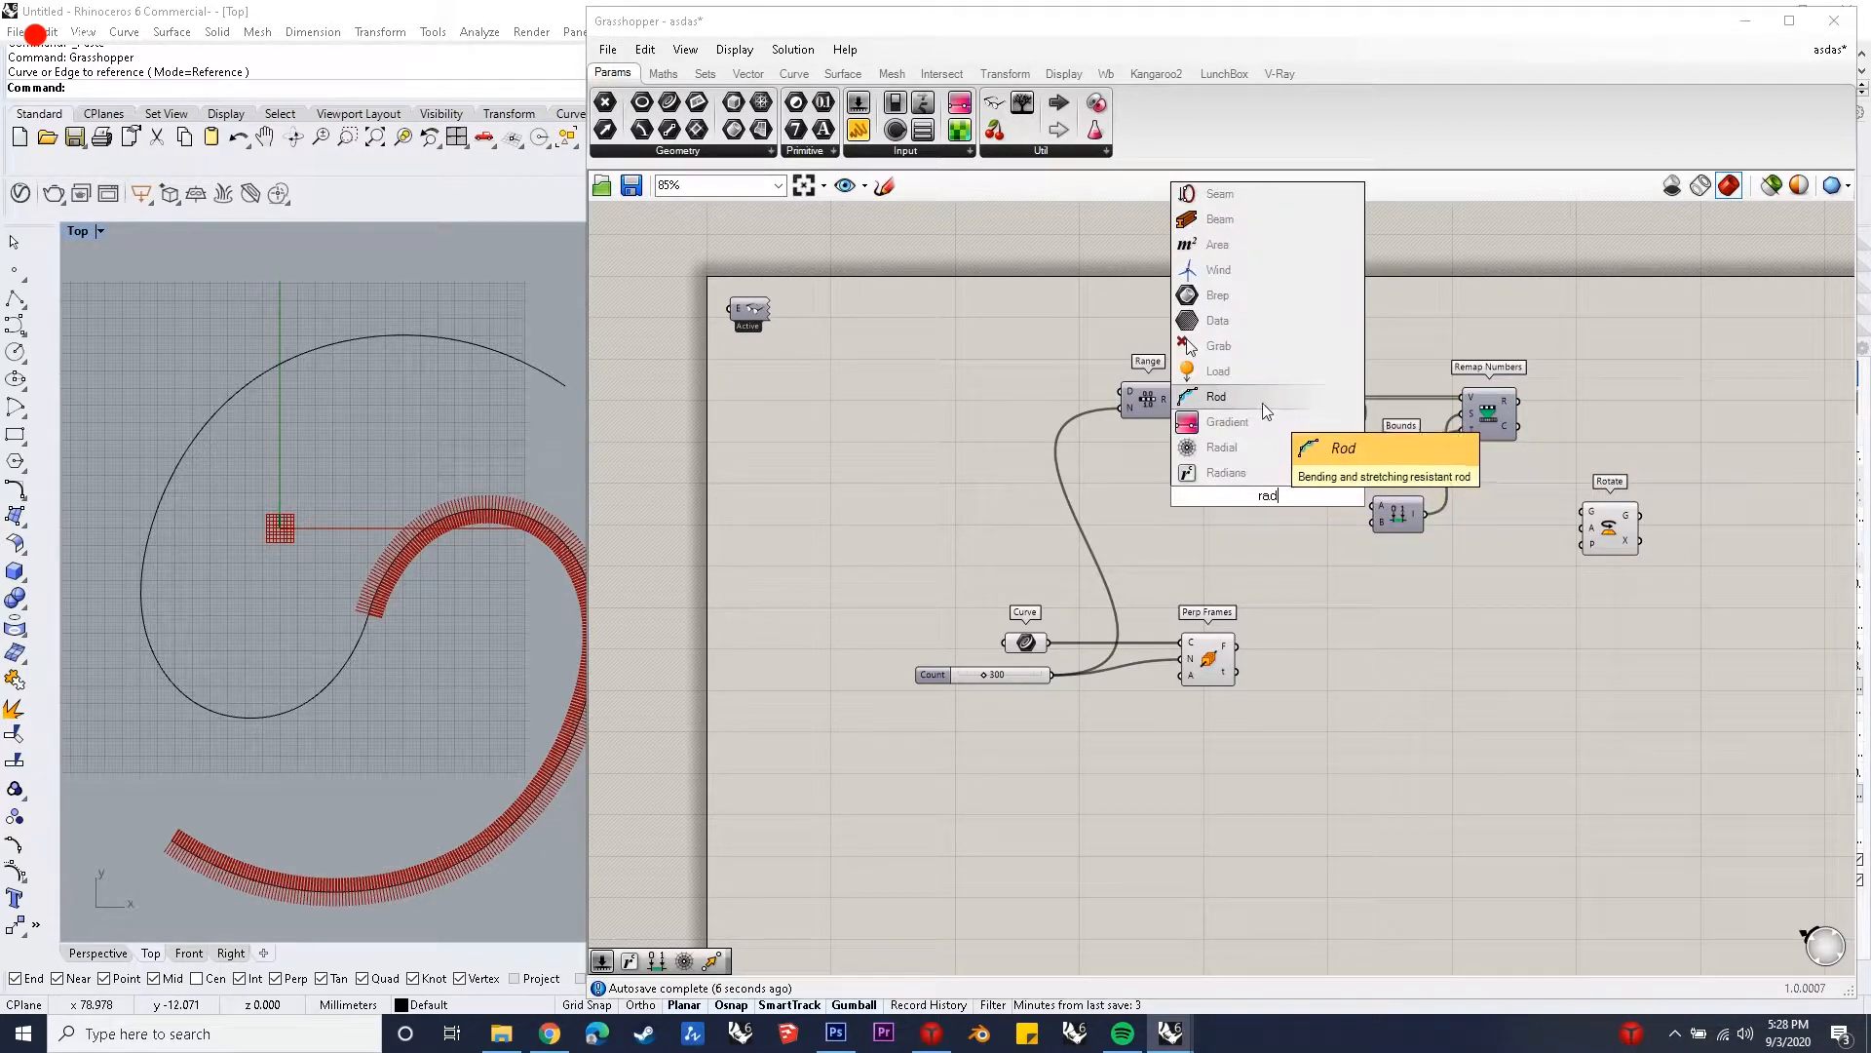
pyautogui.click(1273, 474)
pyautogui.moveTo(1298, 496)
pyautogui.mouseDown()
pyautogui.moveTo(1373, 506)
pyautogui.moveTo(1300, 502)
pyautogui.mouseUp()
pyautogui.hotkey('ctrl', 'c')
pyautogui.hotkey('ctrl', 'v')
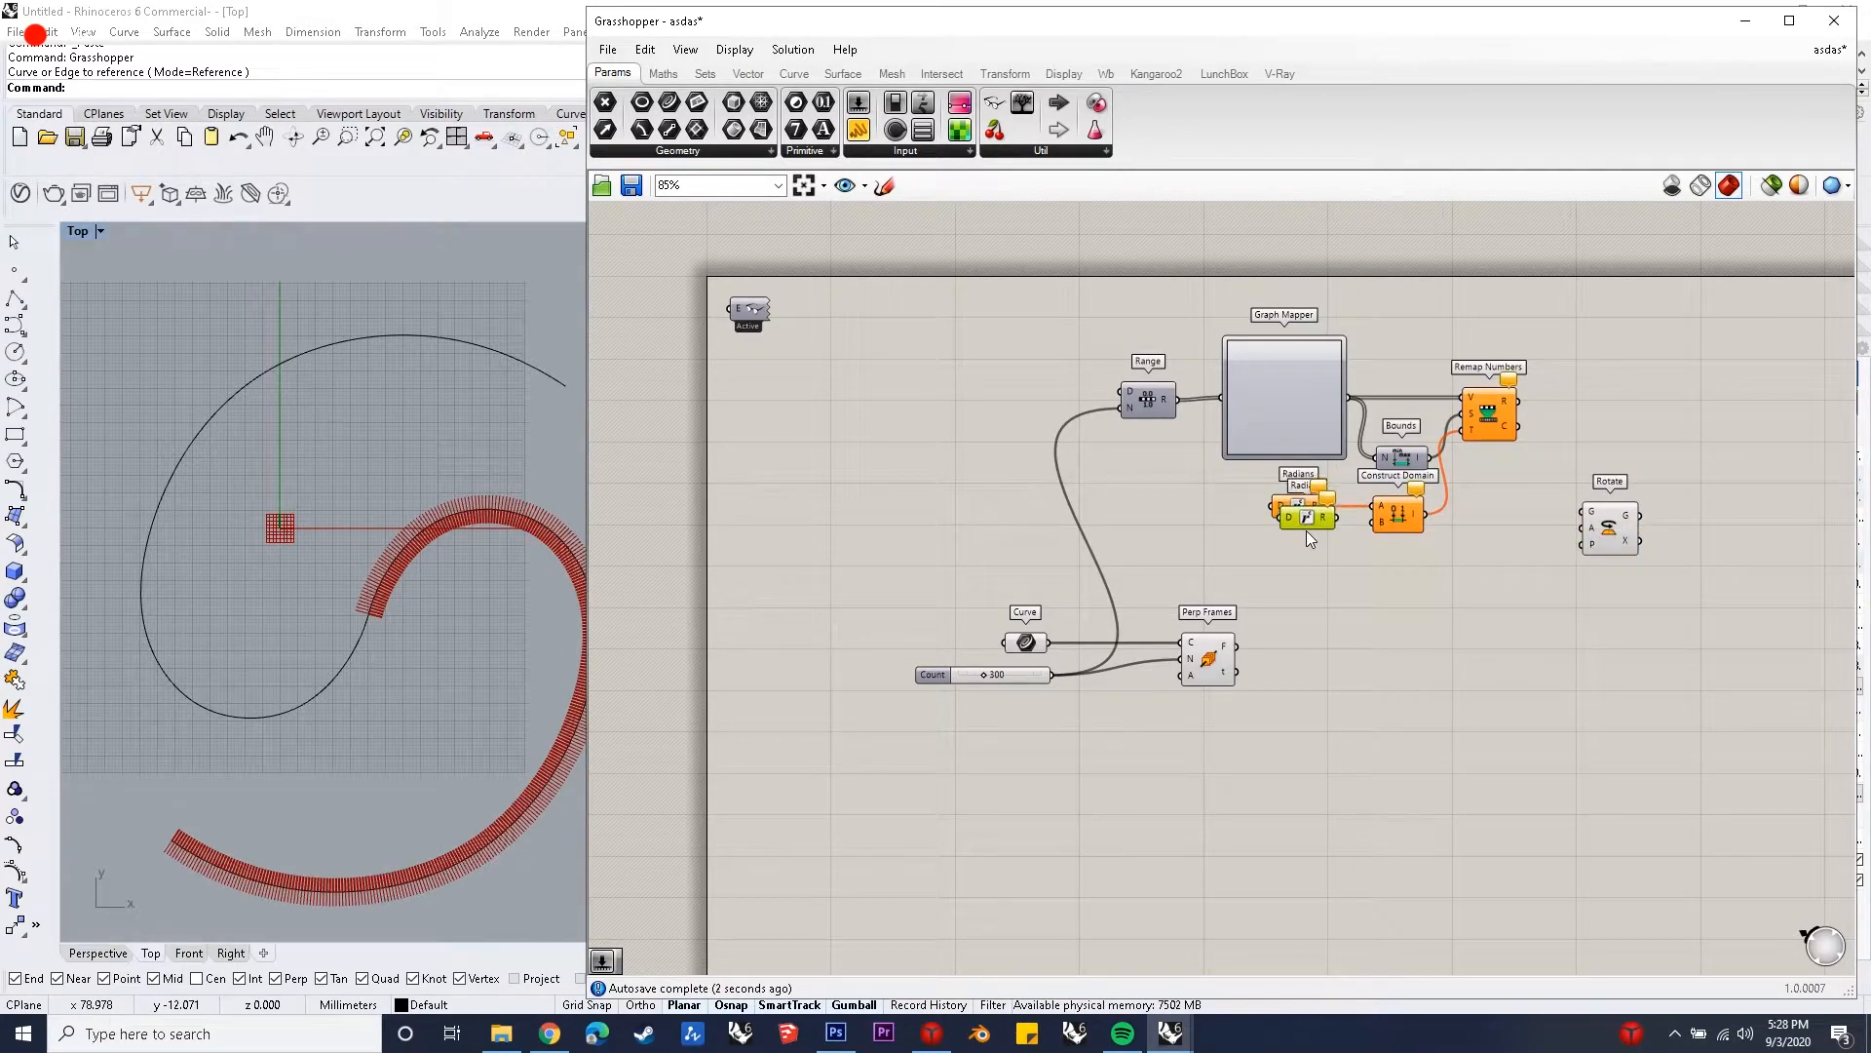
pyautogui.moveTo(1300, 532); pyautogui.dragTo(1375, 522)
# - Create number sliders with values 0 and 720 and wire them to the two Radians components as degrees
pyautogui.doubleClick(1131, 501)
pyautogui.write('0')
pyautogui.press('Return')
pyautogui.doubleClick(1150, 540)
pyautogui.write('720')
pyautogui.press('Return')
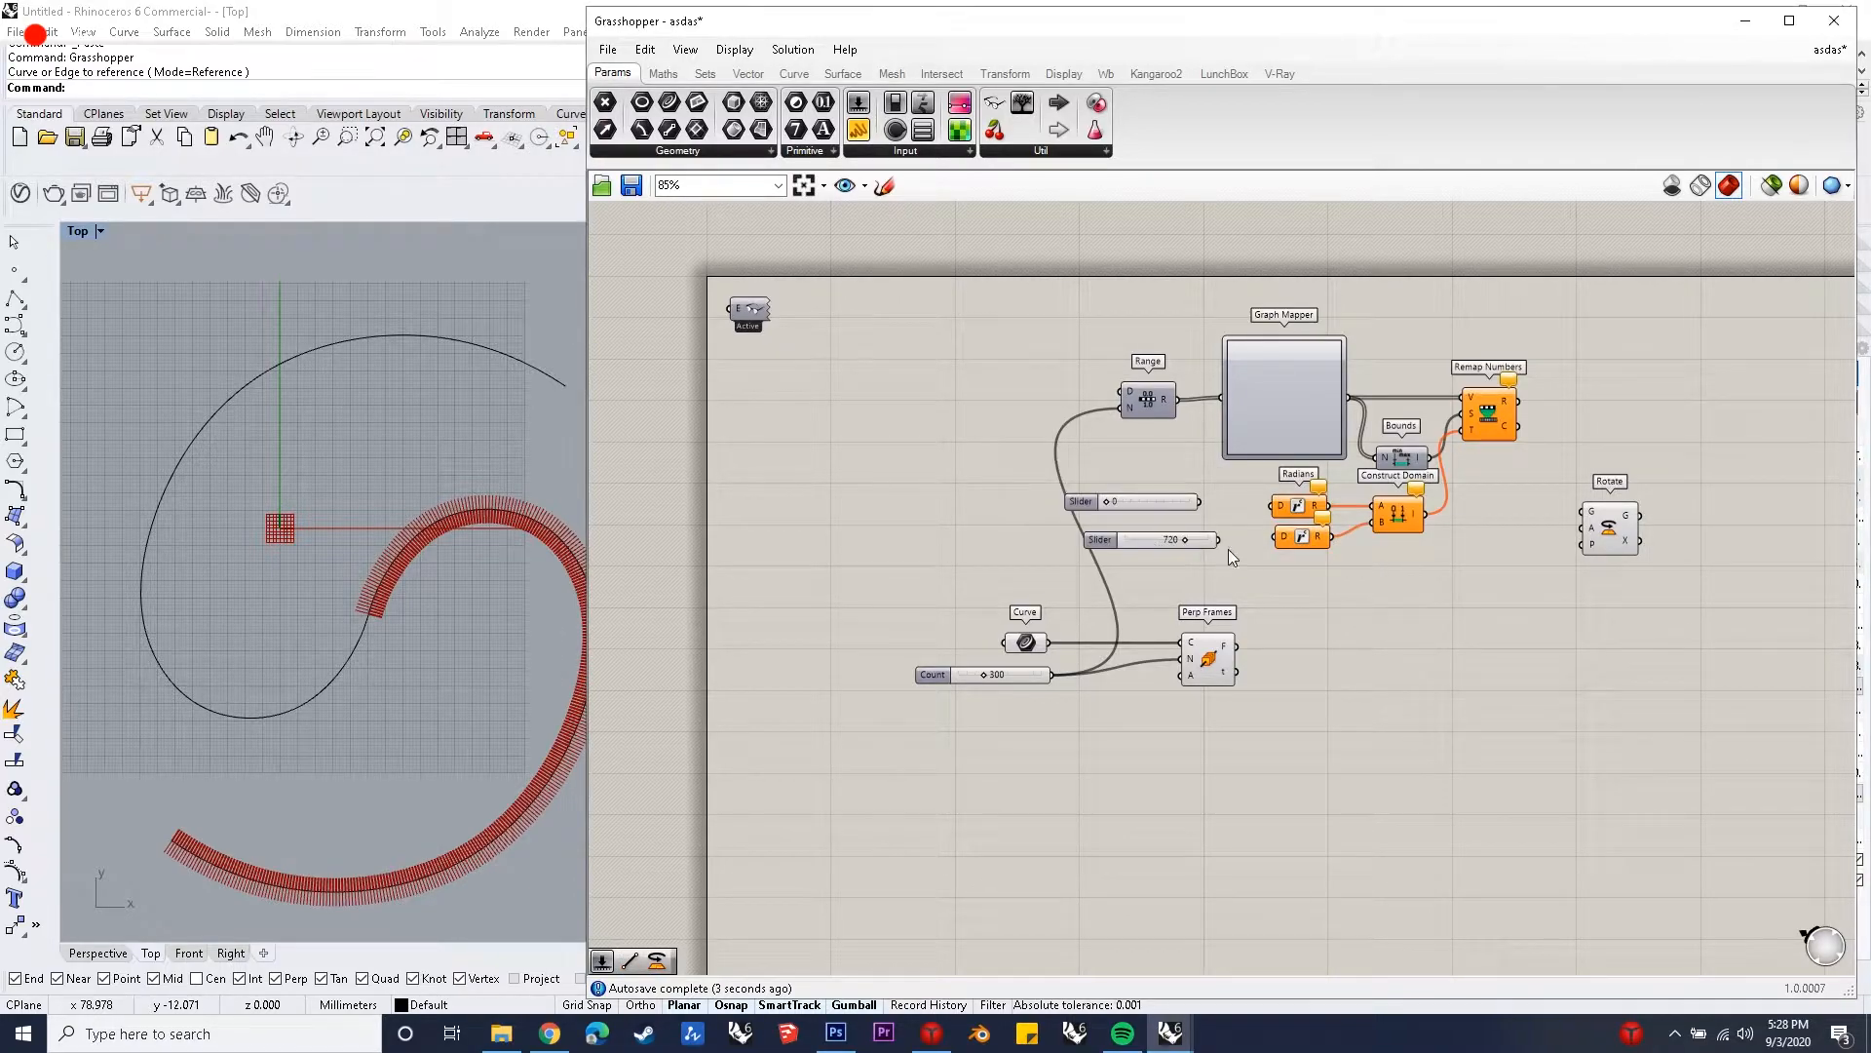
pyautogui.moveTo(1201, 499); pyautogui.dragTo(1277, 505)
pyautogui.click(1178, 510)
# - Set the Graph Mapper's graph type to Bezier and nudge it into place
pyautogui.rightClick(1288, 367)
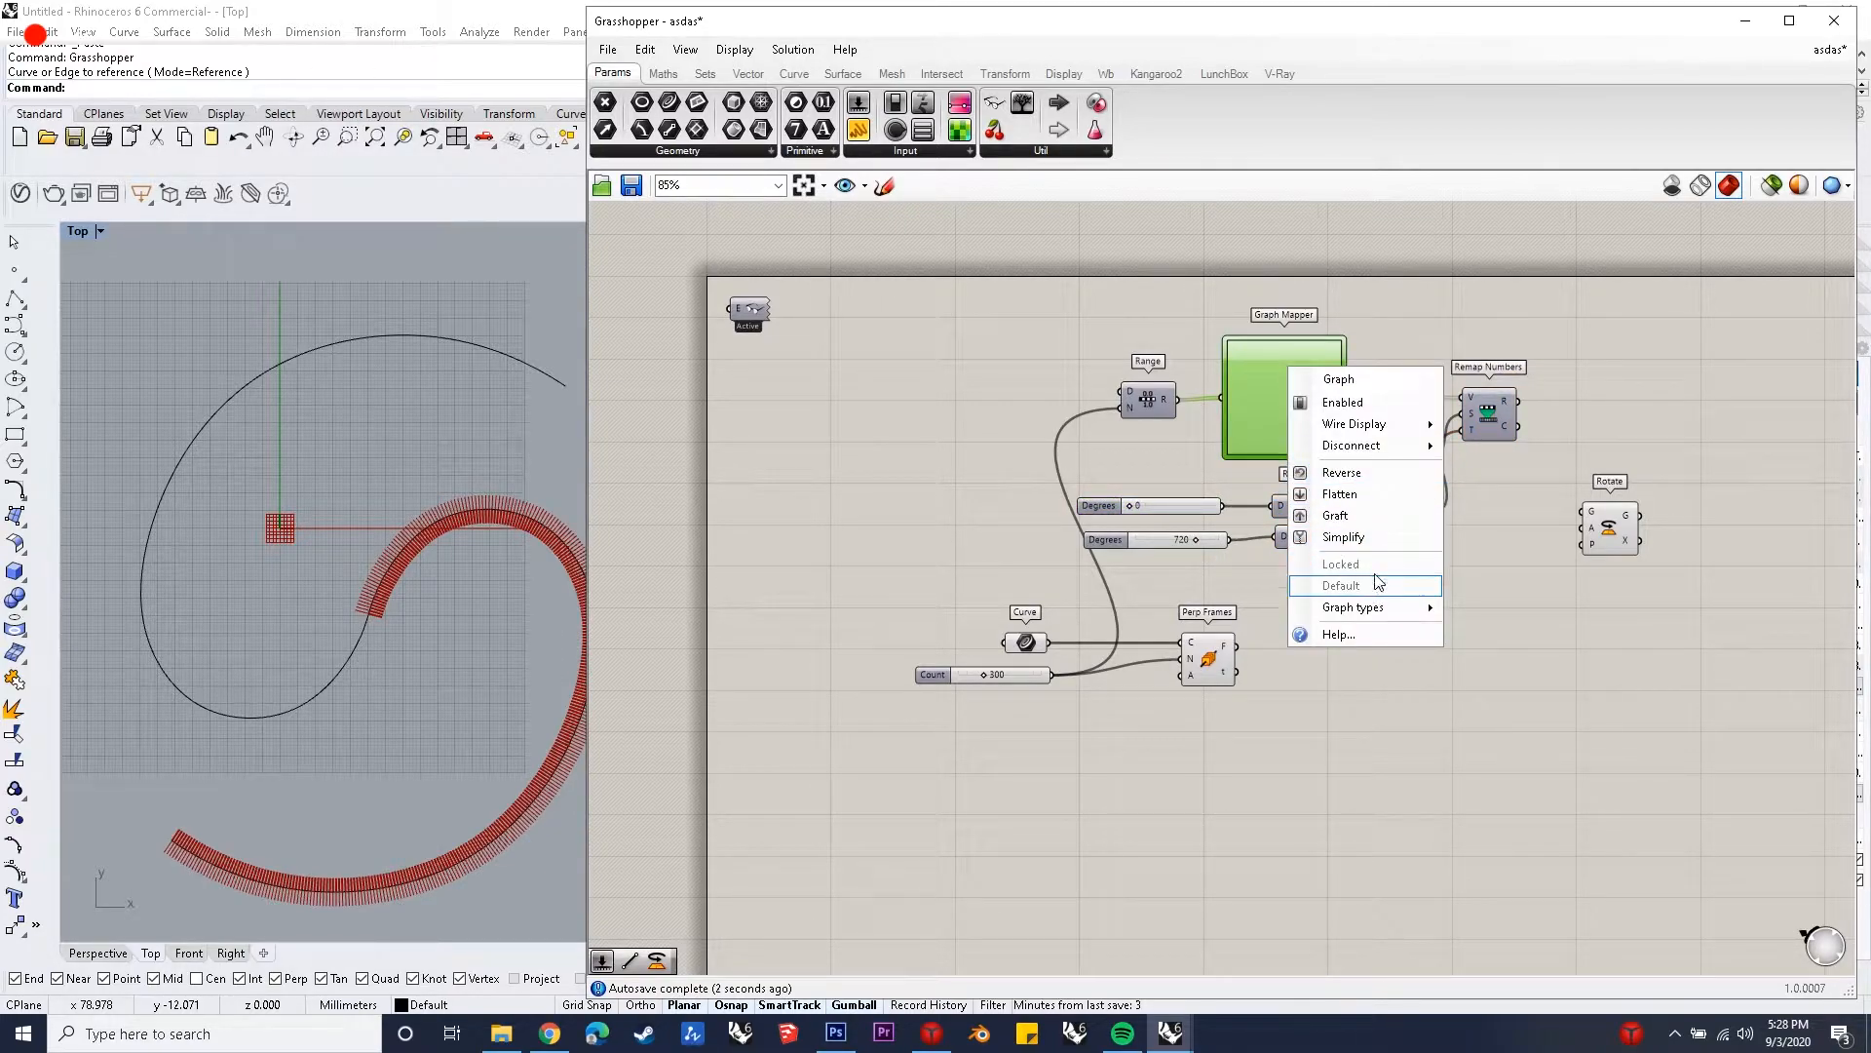
pyautogui.moveTo(1364, 607)
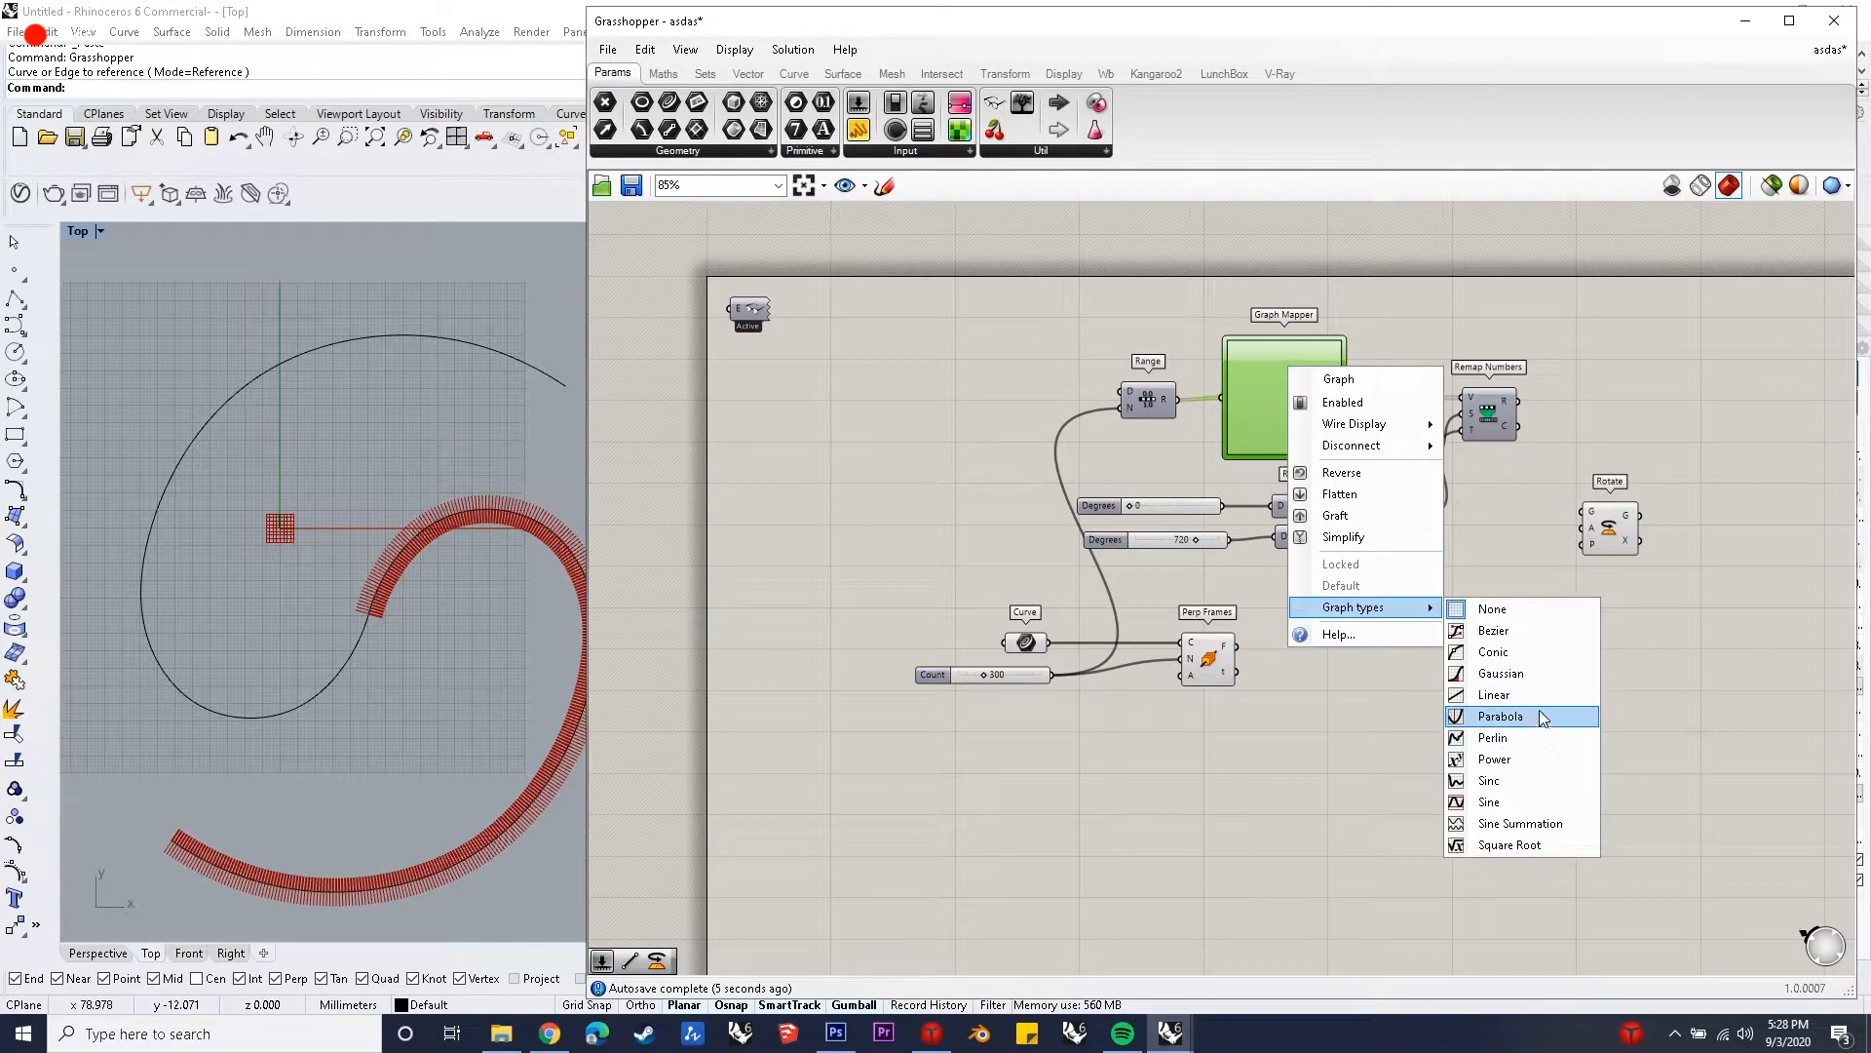
pyautogui.click(1506, 630)
pyautogui.moveTo(1236, 449)
pyautogui.mouseDown()
pyautogui.moveTo(1286, 438)
pyautogui.moveTo(1244, 440)
pyautogui.mouseUp()
pyautogui.click(1598, 612)
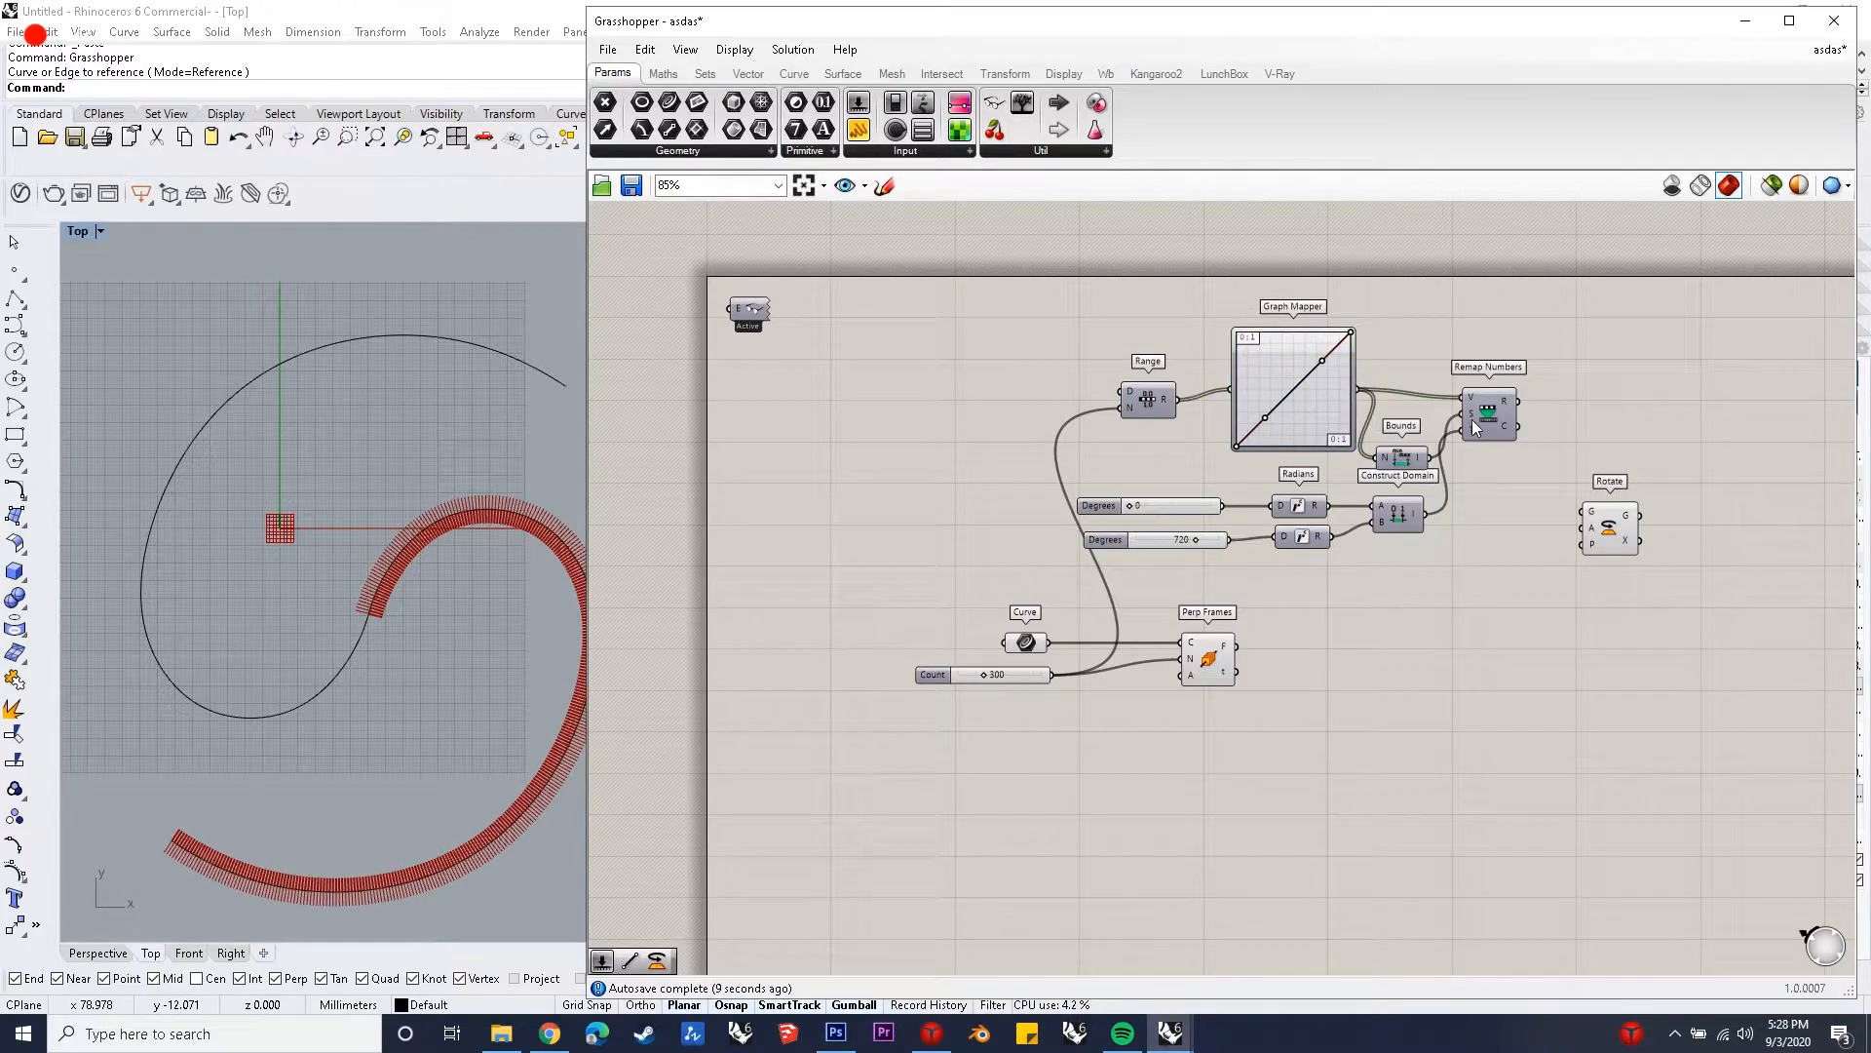
# - Wire the remapped numbers to Rotate's angle, and the Perp Frames frames to its geometry and plane inputs
pyautogui.moveTo(1480, 415); pyautogui.dragTo(1484, 401)
pyautogui.moveTo(1404, 467); pyautogui.dragTo(1409, 471)
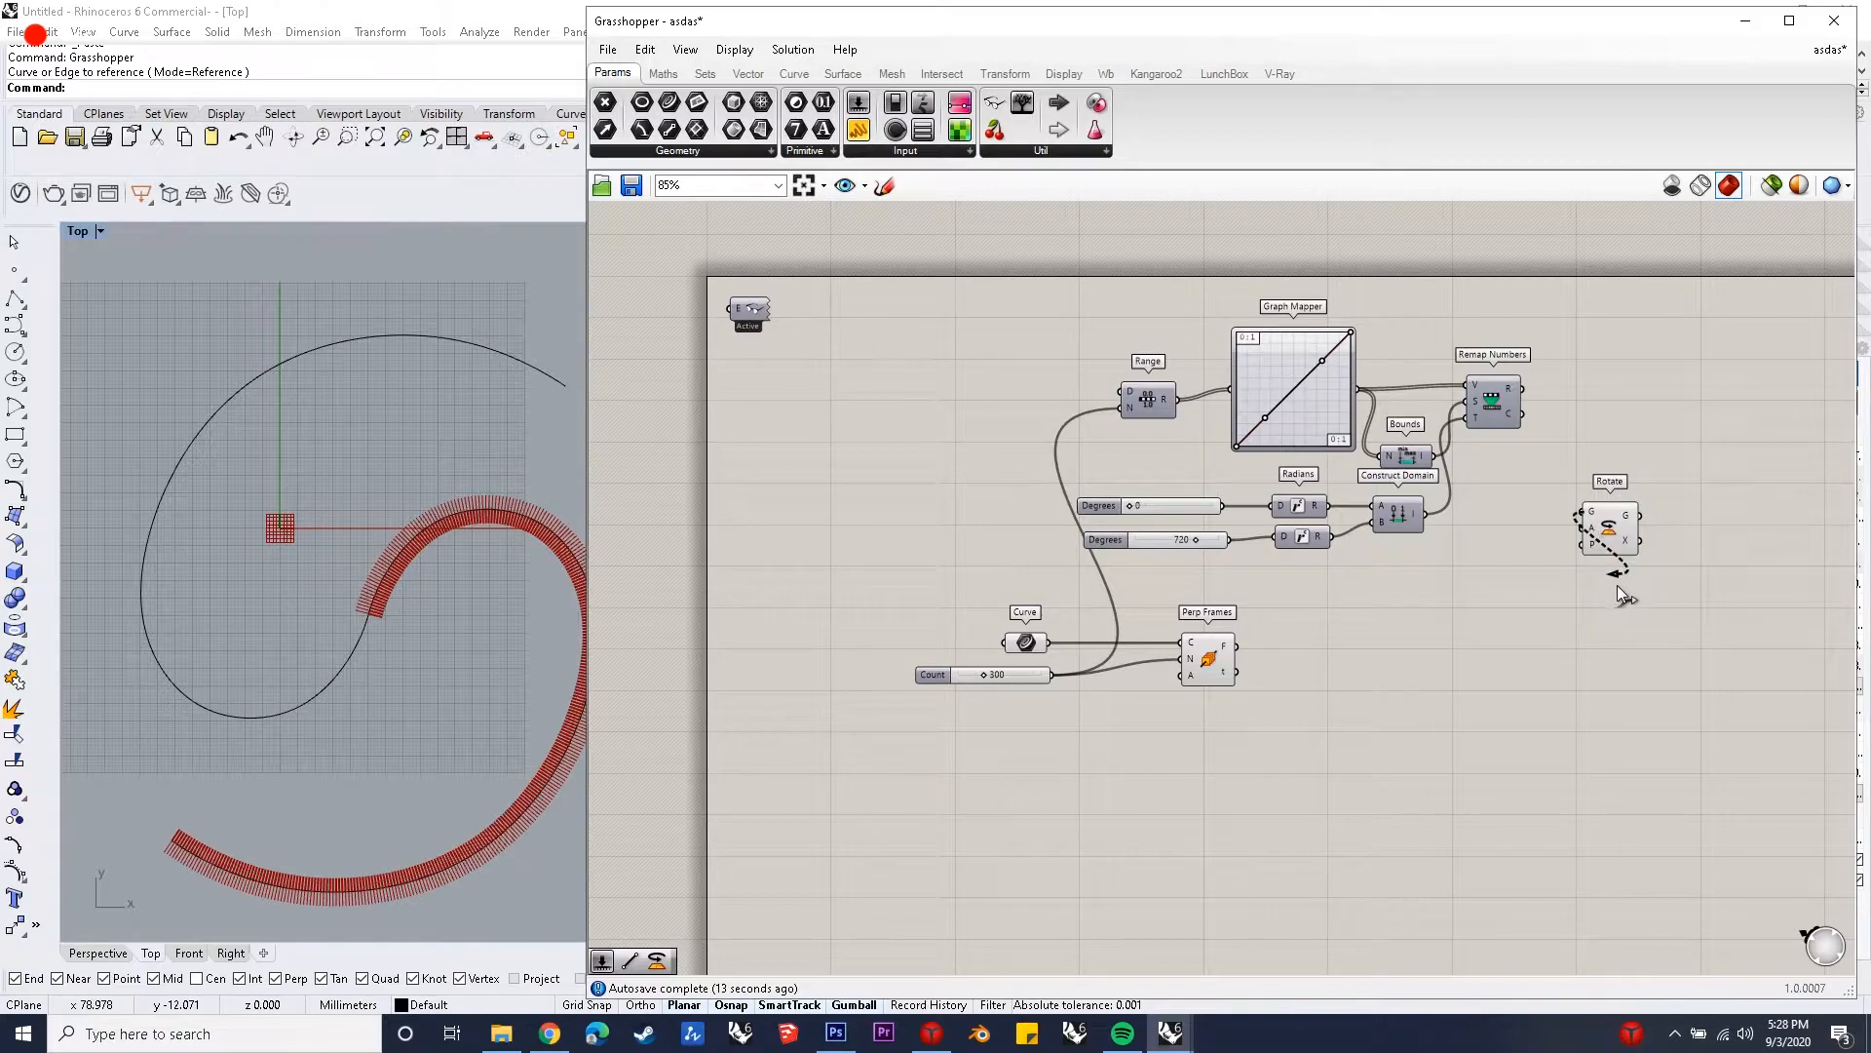
pyautogui.moveTo(1570, 437); pyautogui.dragTo(1582, 529)
pyautogui.moveTo(1611, 532); pyautogui.dragTo(1235, 645)
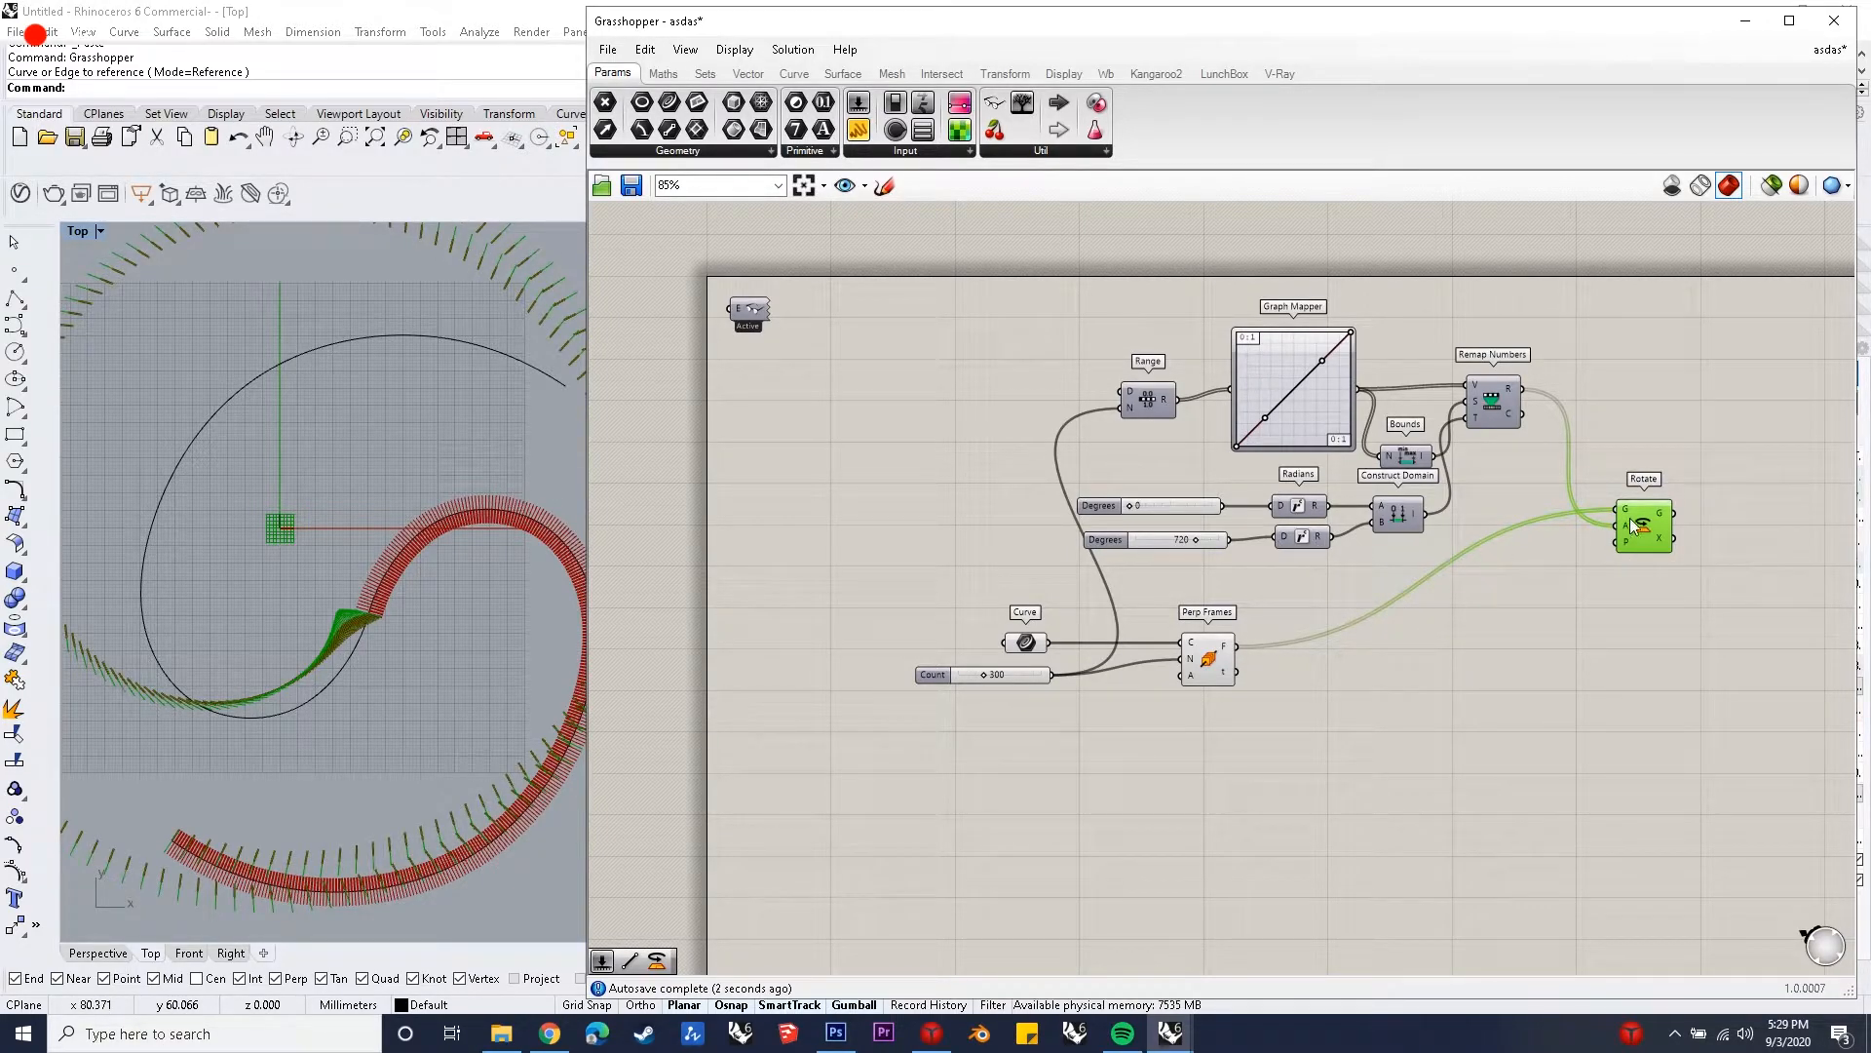
pyautogui.moveTo(1616, 540); pyautogui.dragTo(1235, 646)
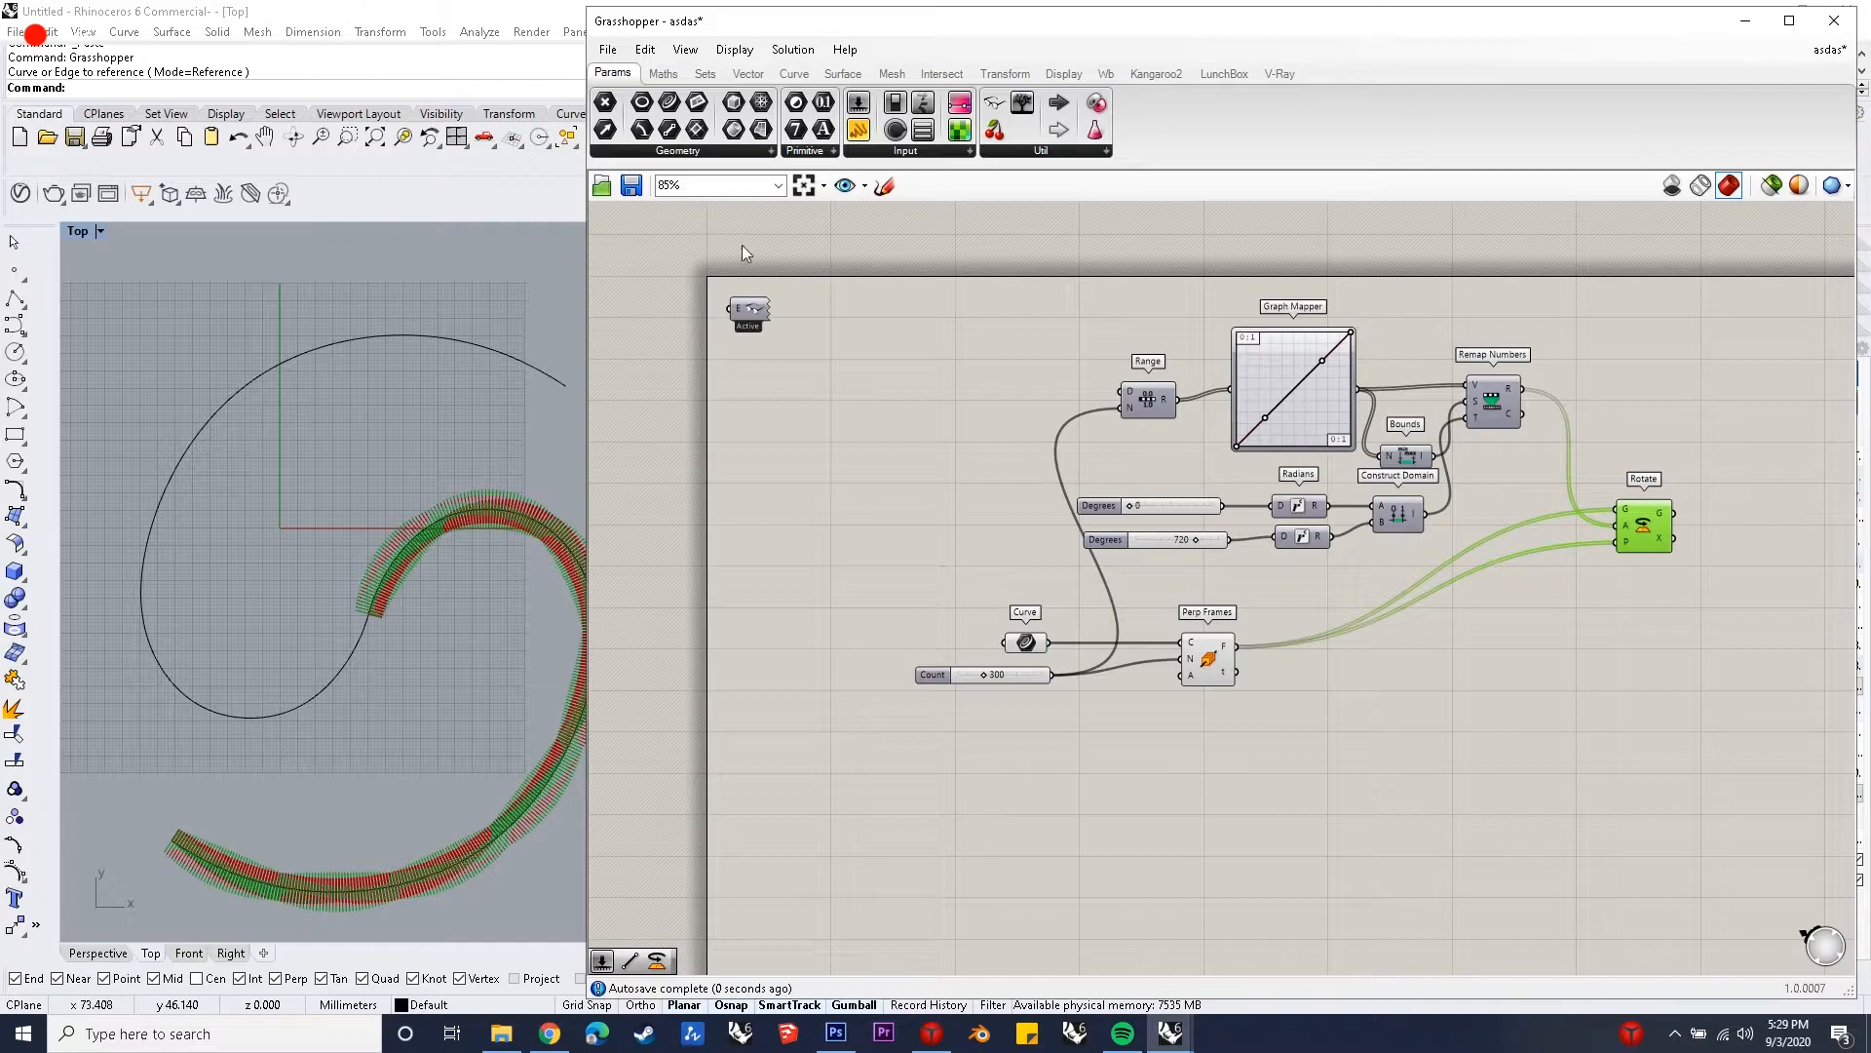
# - Show the Rhino Perspective viewport with more room and examine the rotated frames along the curve
pyautogui.moveTo(858, 29); pyautogui.dragTo(959, 23)
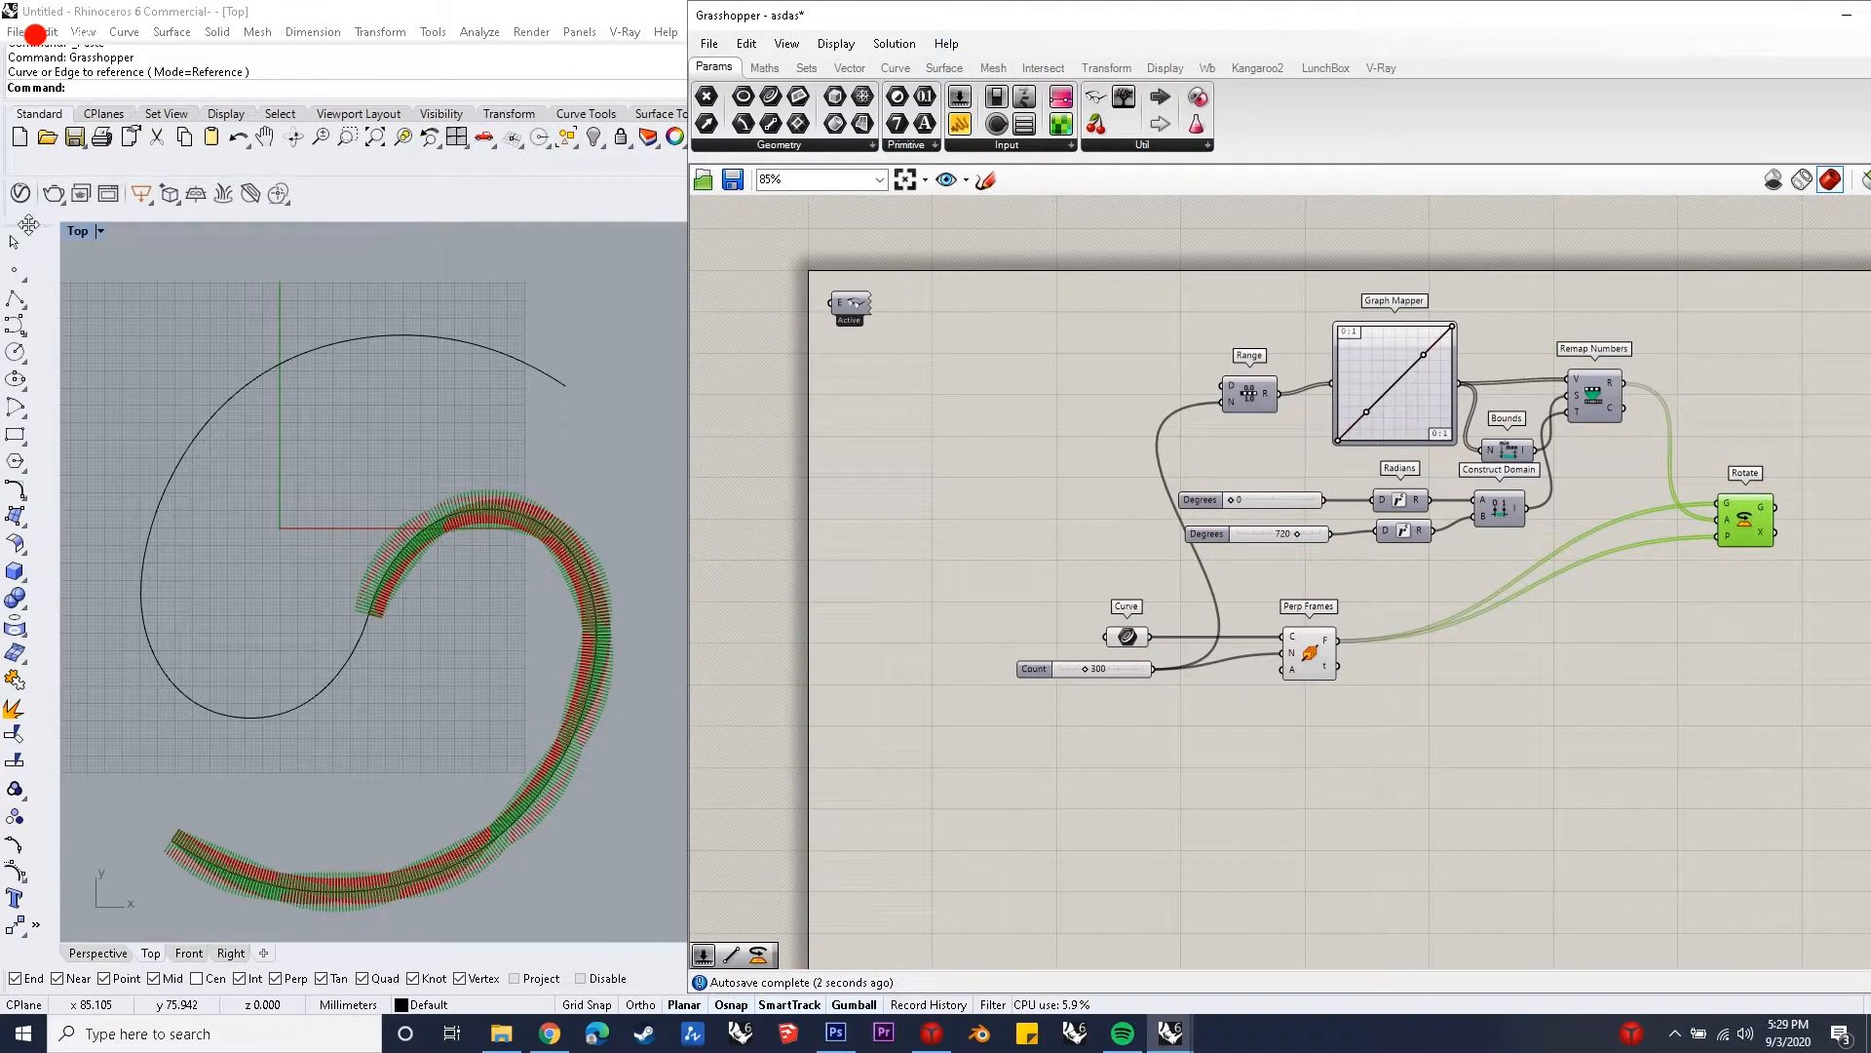
pyautogui.doubleClick(78, 234)
pyautogui.click(87, 234)
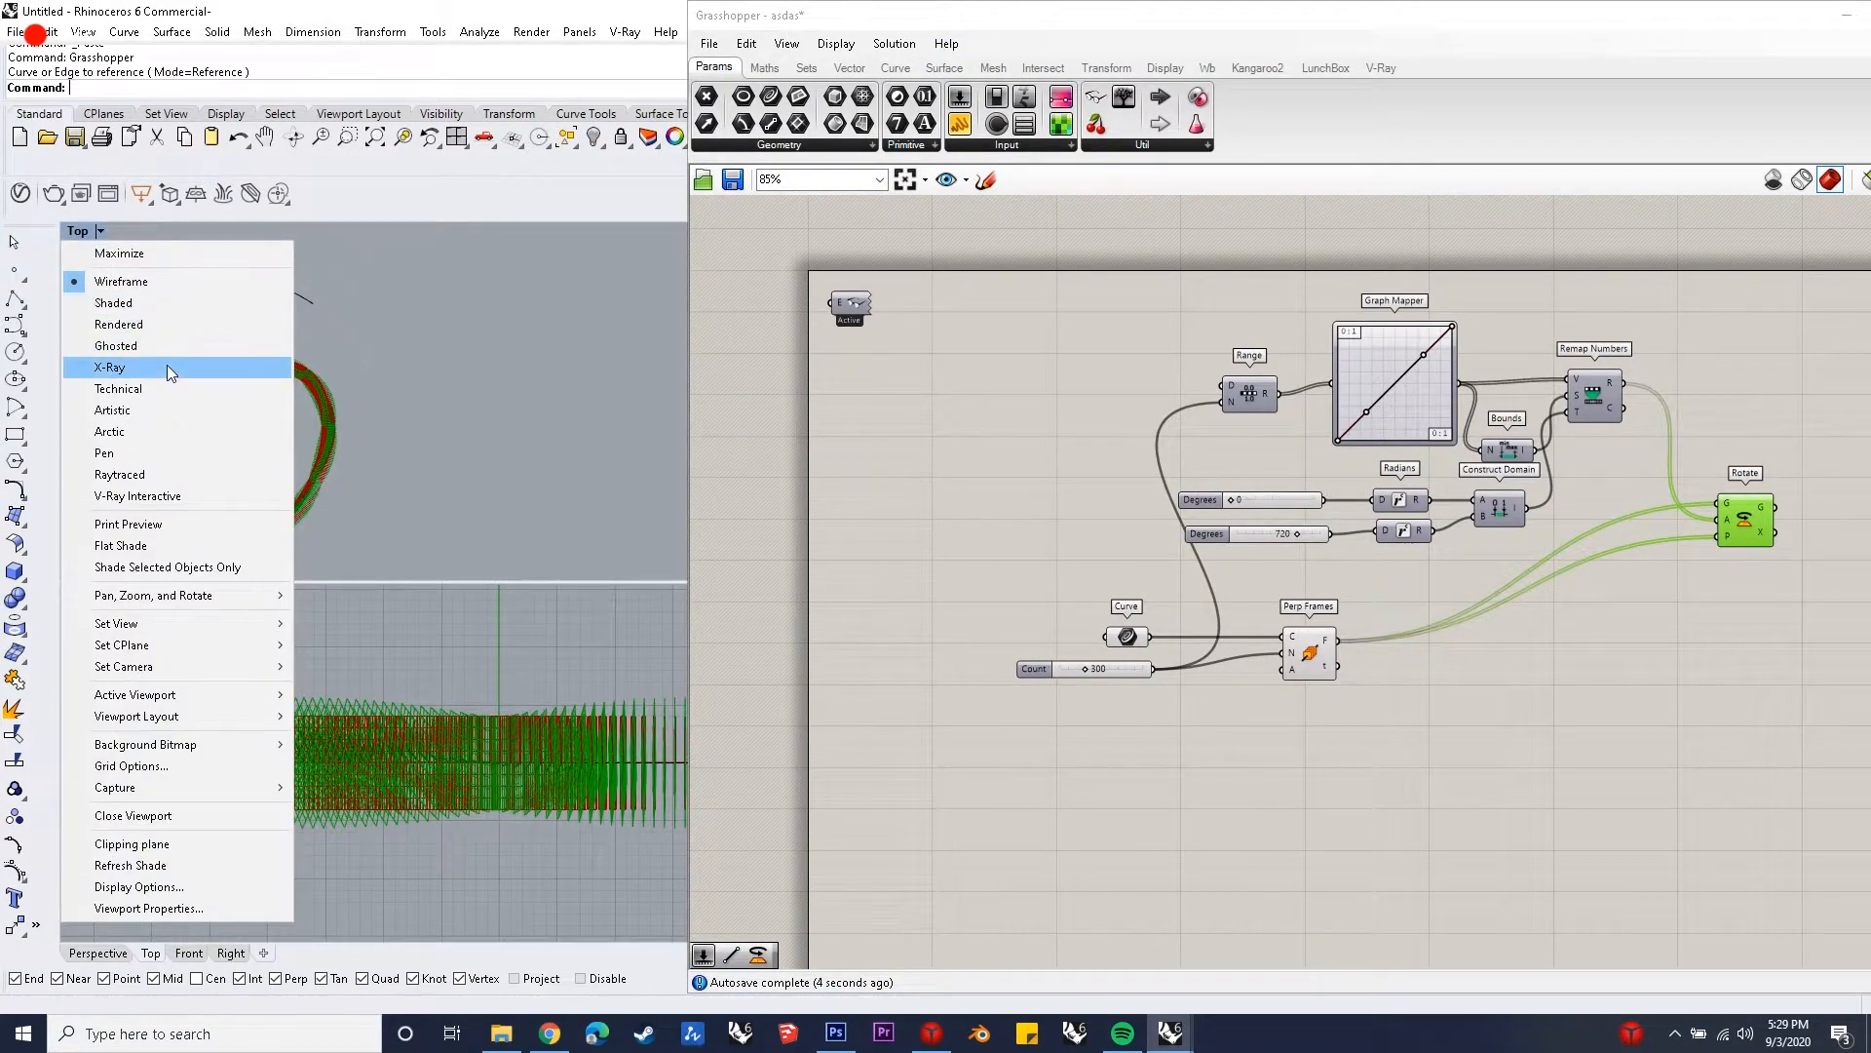
pyautogui.press('Escape')
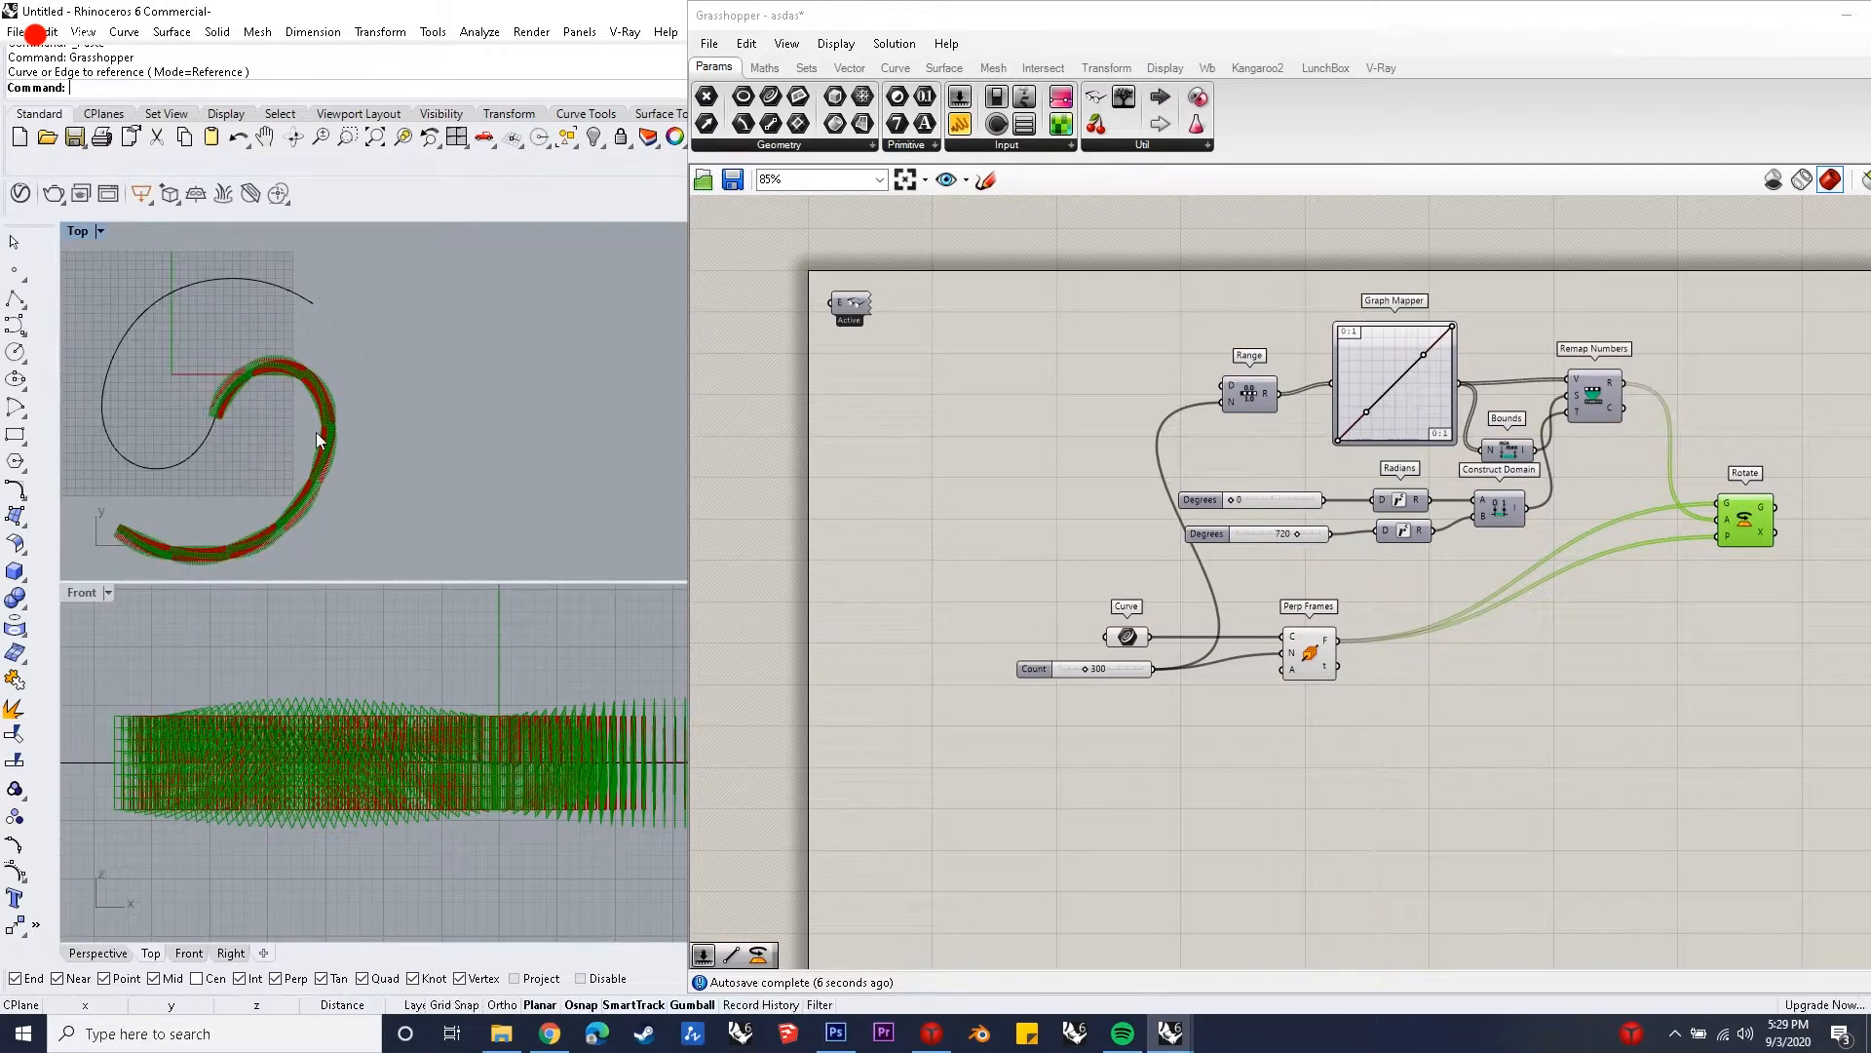
pyautogui.moveTo(1007, 18); pyautogui.dragTo(968, 14)
pyautogui.doubleClick(988, 230)
pyautogui.scroll(-12, 388, 548)
pyautogui.moveTo(430, 542); pyautogui.dragTo(486, 624, button='right')
pyautogui.scroll(9, 478, 648)
pyautogui.scroll(-4, 1253, 497)
pyautogui.scroll(3, 1389, 550)
# - Add a Polygon component to the right of and below the Rotate component
pyautogui.doubleClick(1532, 588)
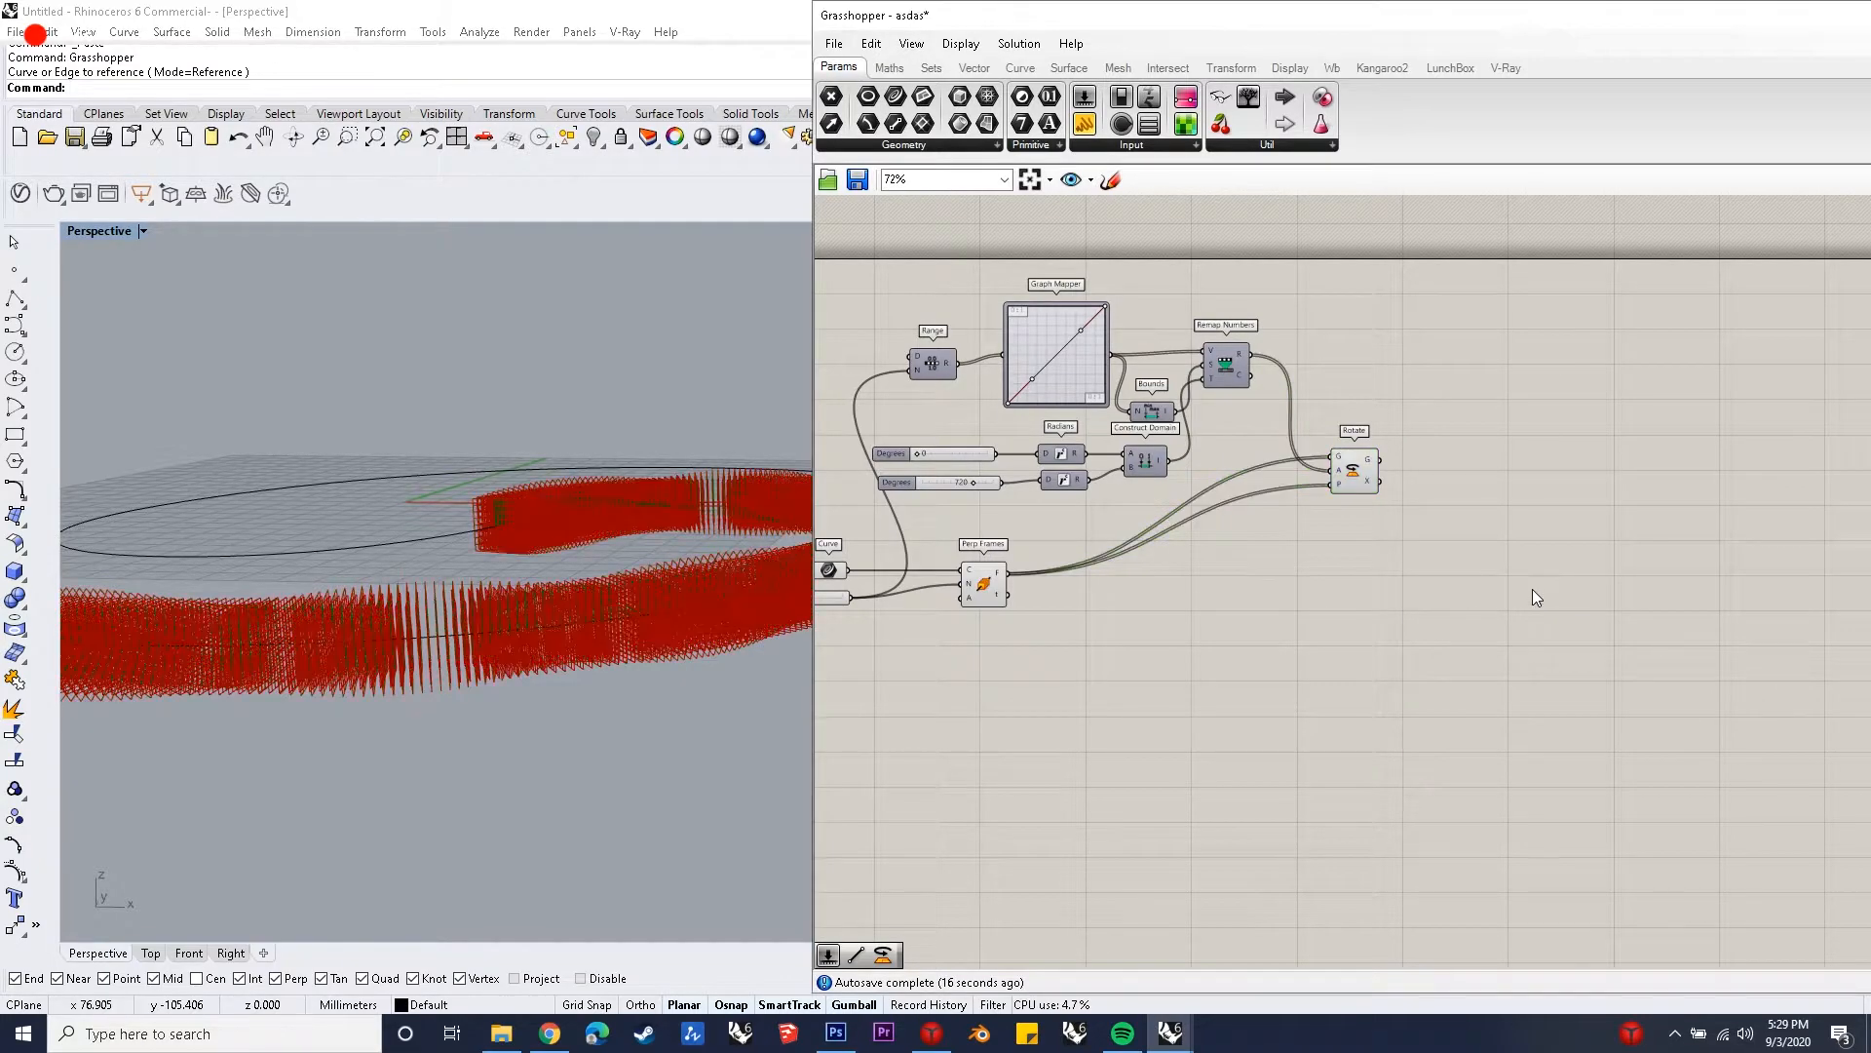
pyautogui.write('polygon')
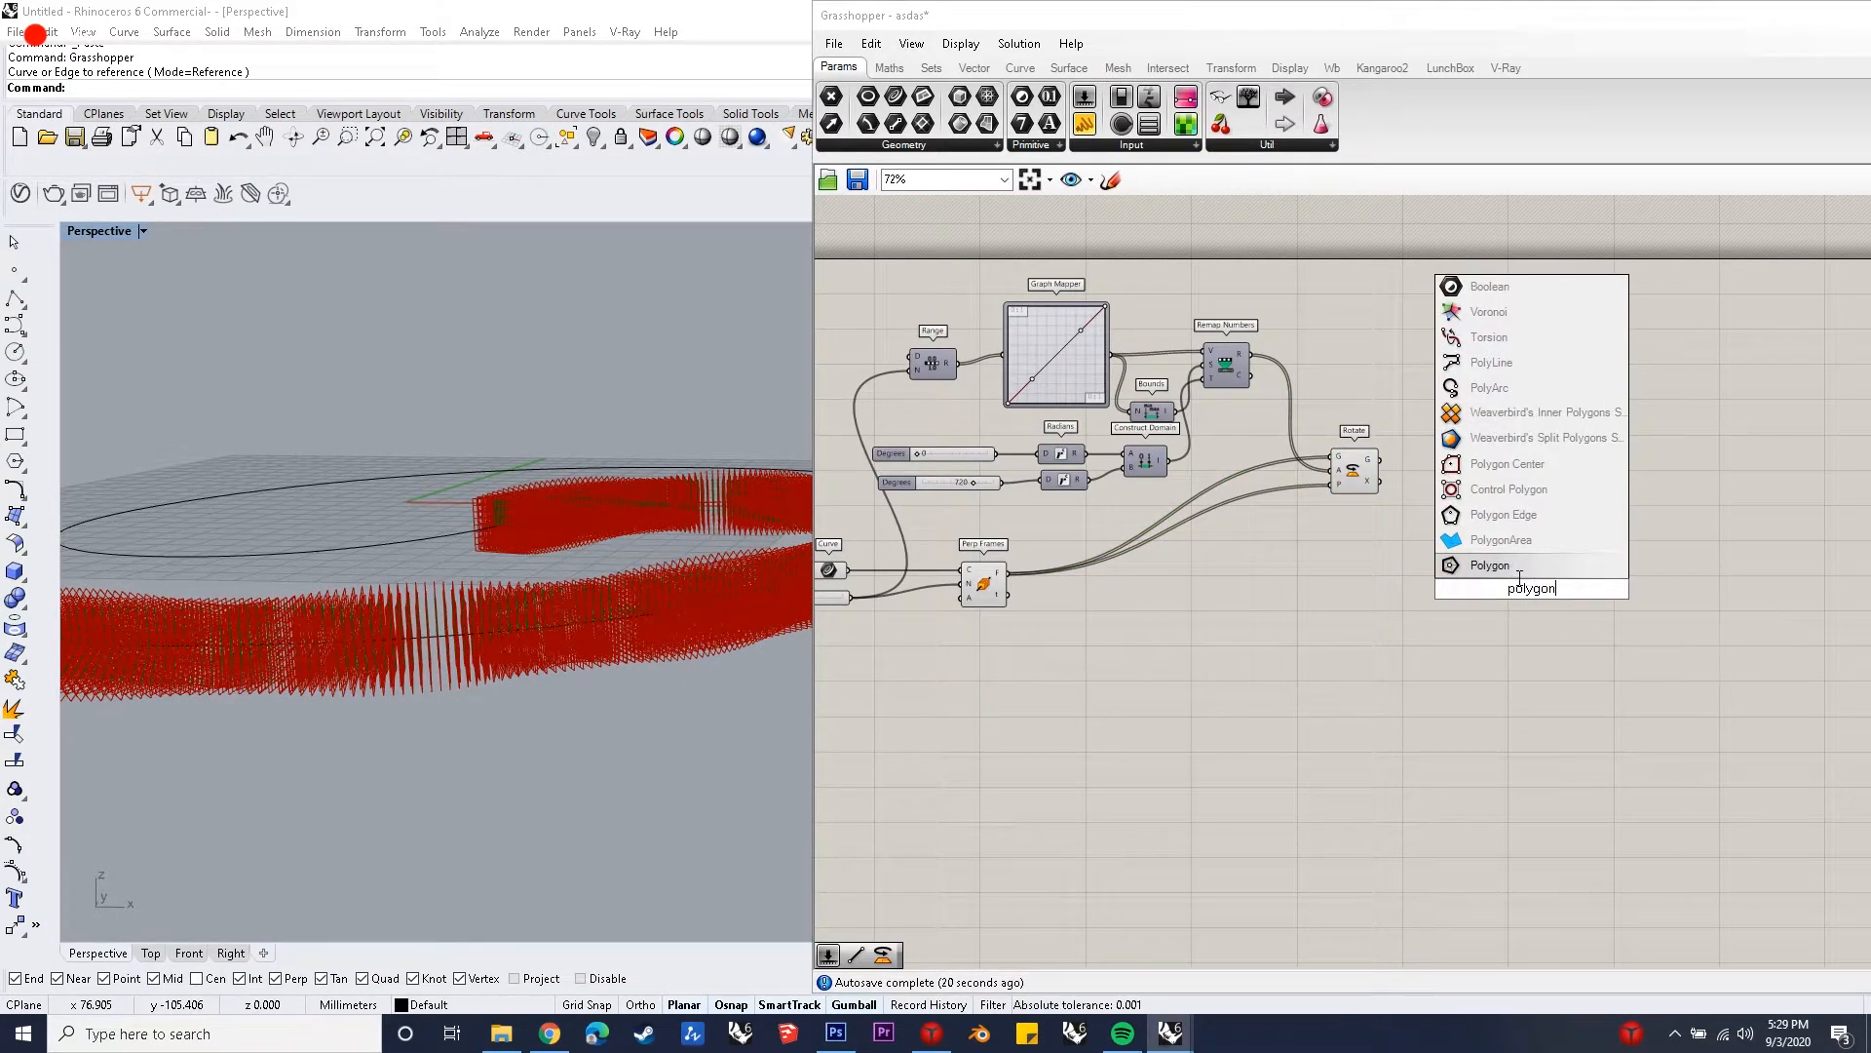
pyautogui.press('Return')
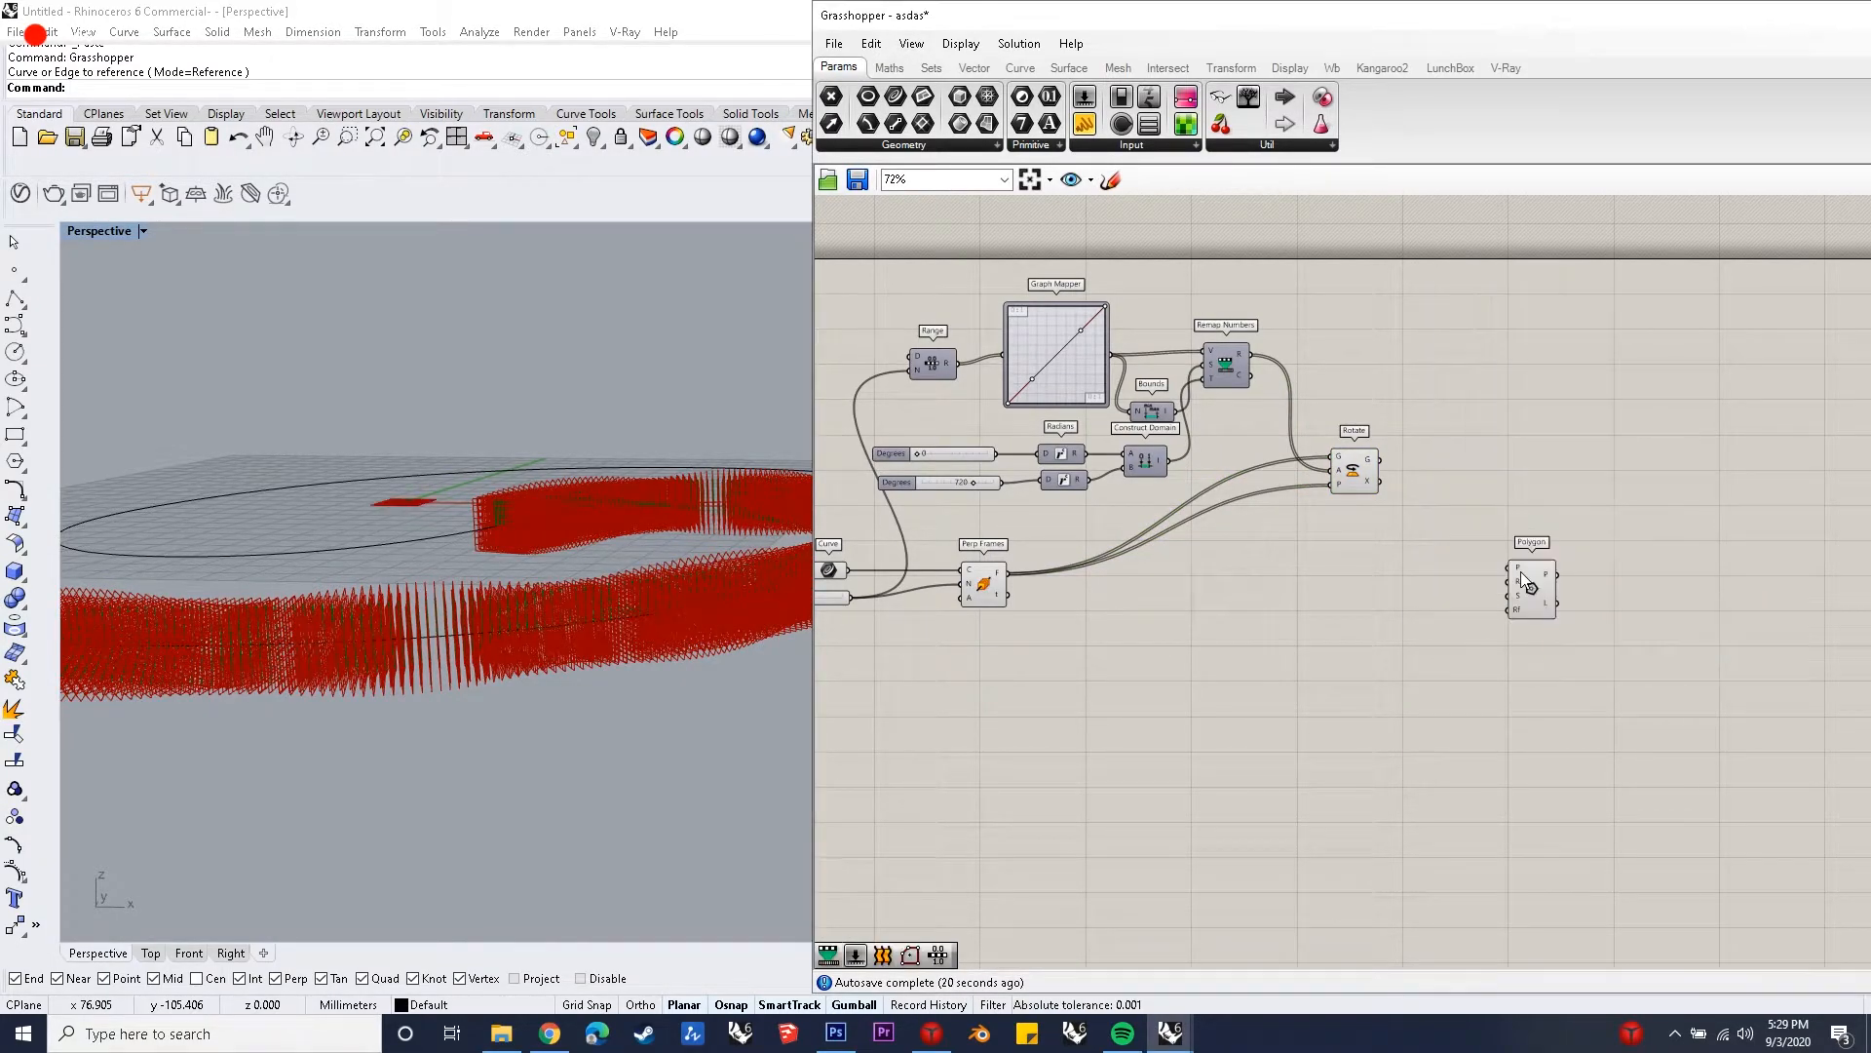
# - Add two number sliders, with values 4 and 3, beside the Polygon component
pyautogui.doubleClick(1393, 622)
pyautogui.write('4')
pyautogui.press('Return')
pyautogui.doubleClick(1409, 659)
pyautogui.write('3')
pyautogui.press('Return')
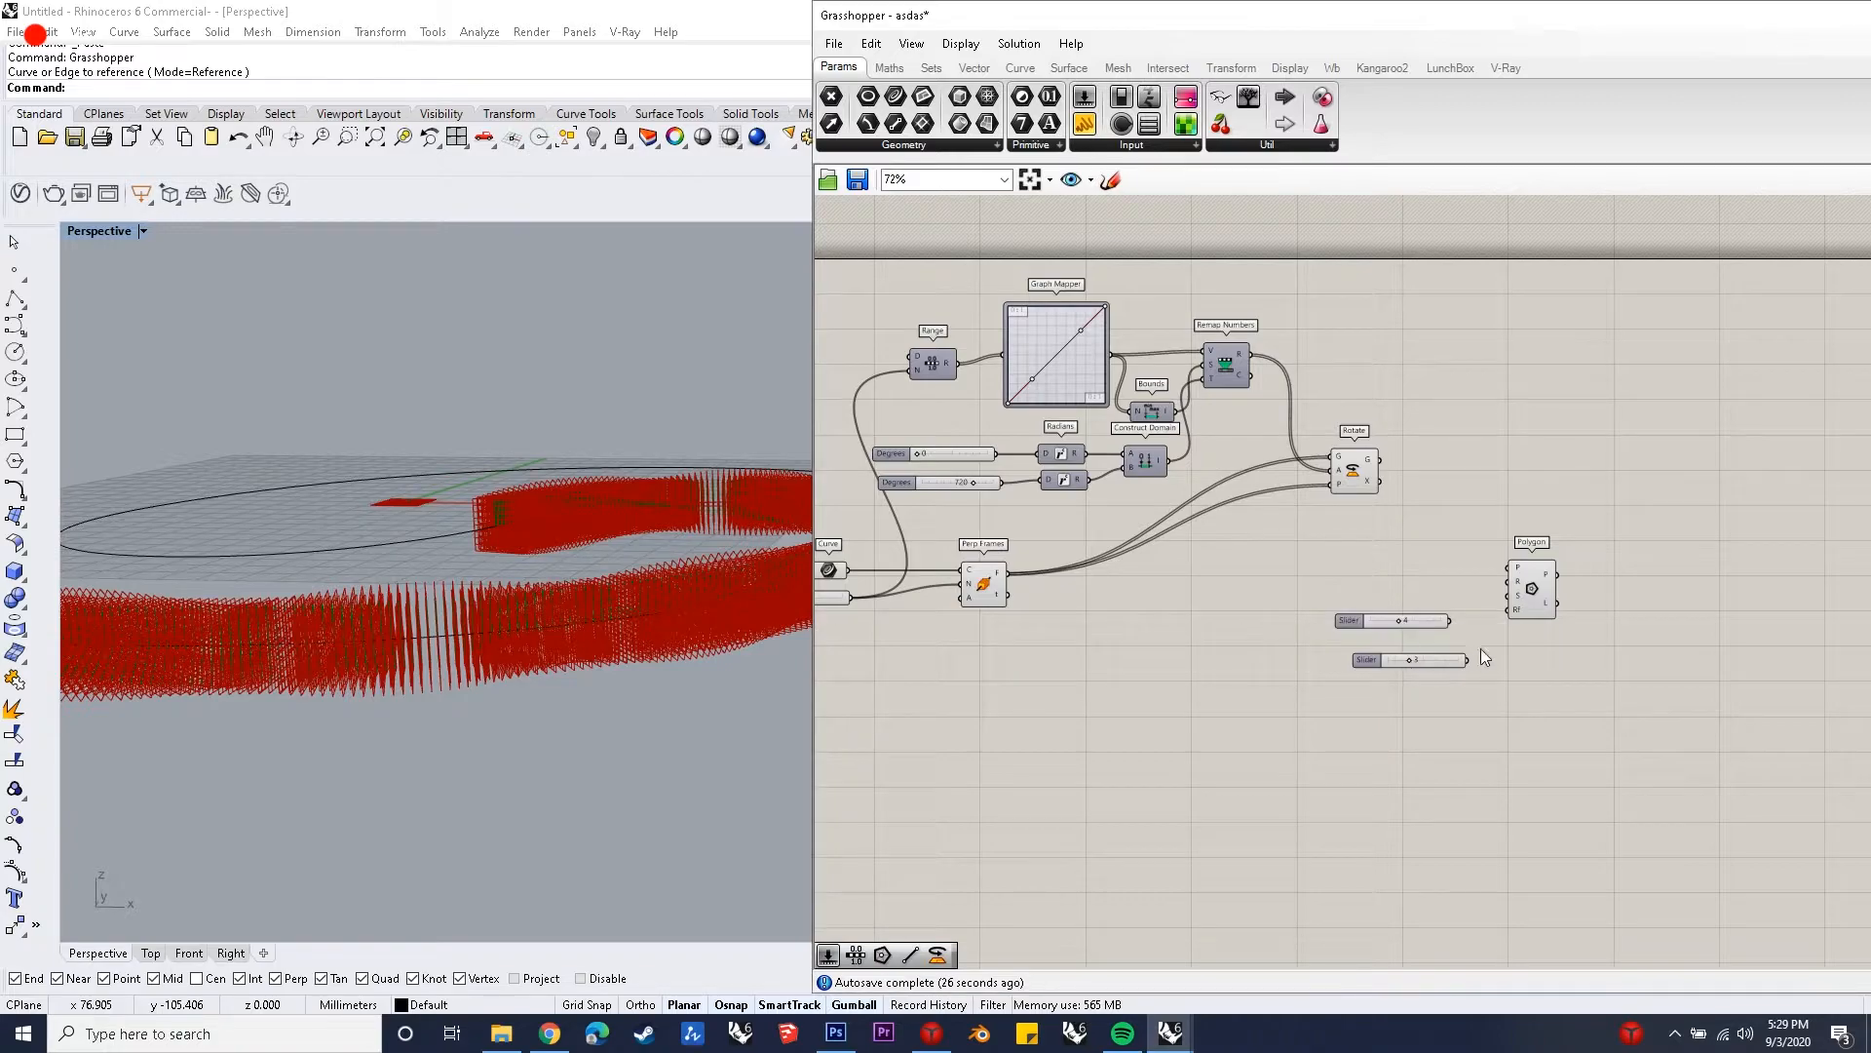
pyautogui.scroll(3, 1444, 643)
pyautogui.moveTo(1464, 628); pyautogui.dragTo(1538, 580)
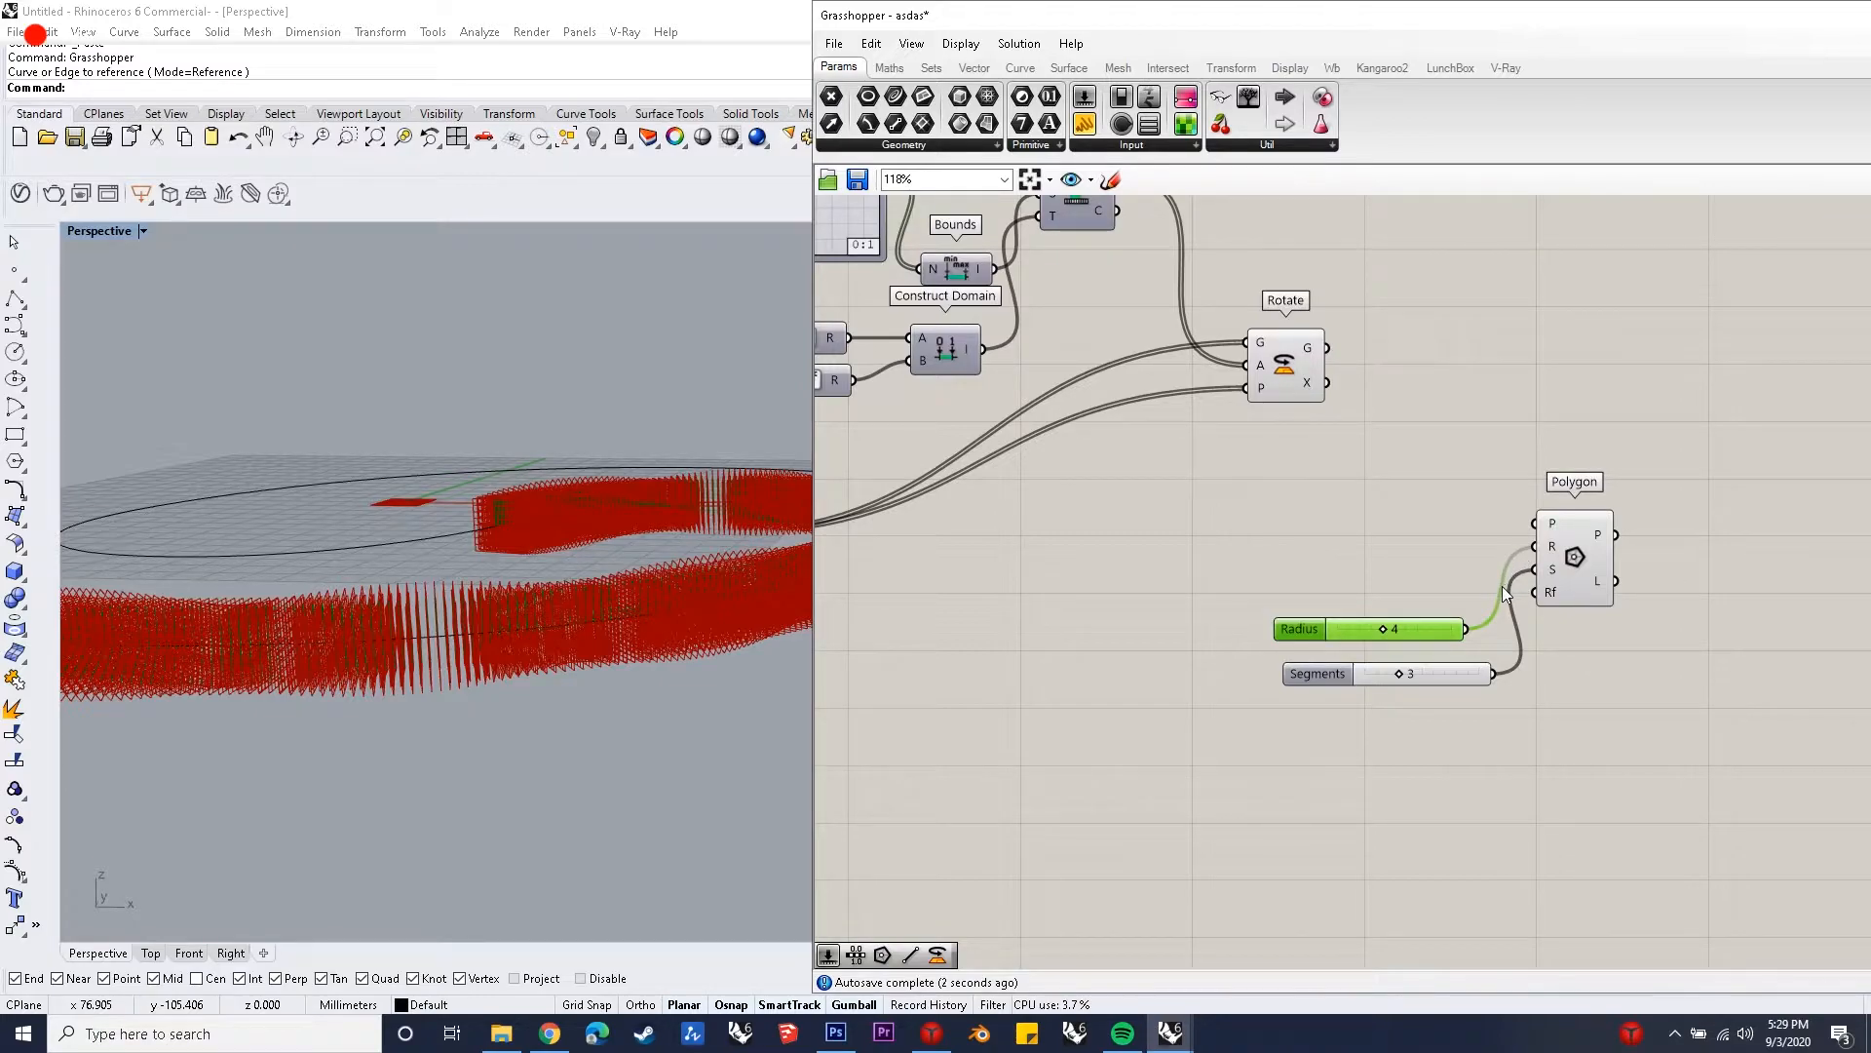
pyautogui.hotkey('ctrl', 'z')
pyautogui.hotkey('ctrl', 'z')
pyautogui.hotkey('ctrl', 'z')
pyautogui.hotkey('ctrl', 'z')
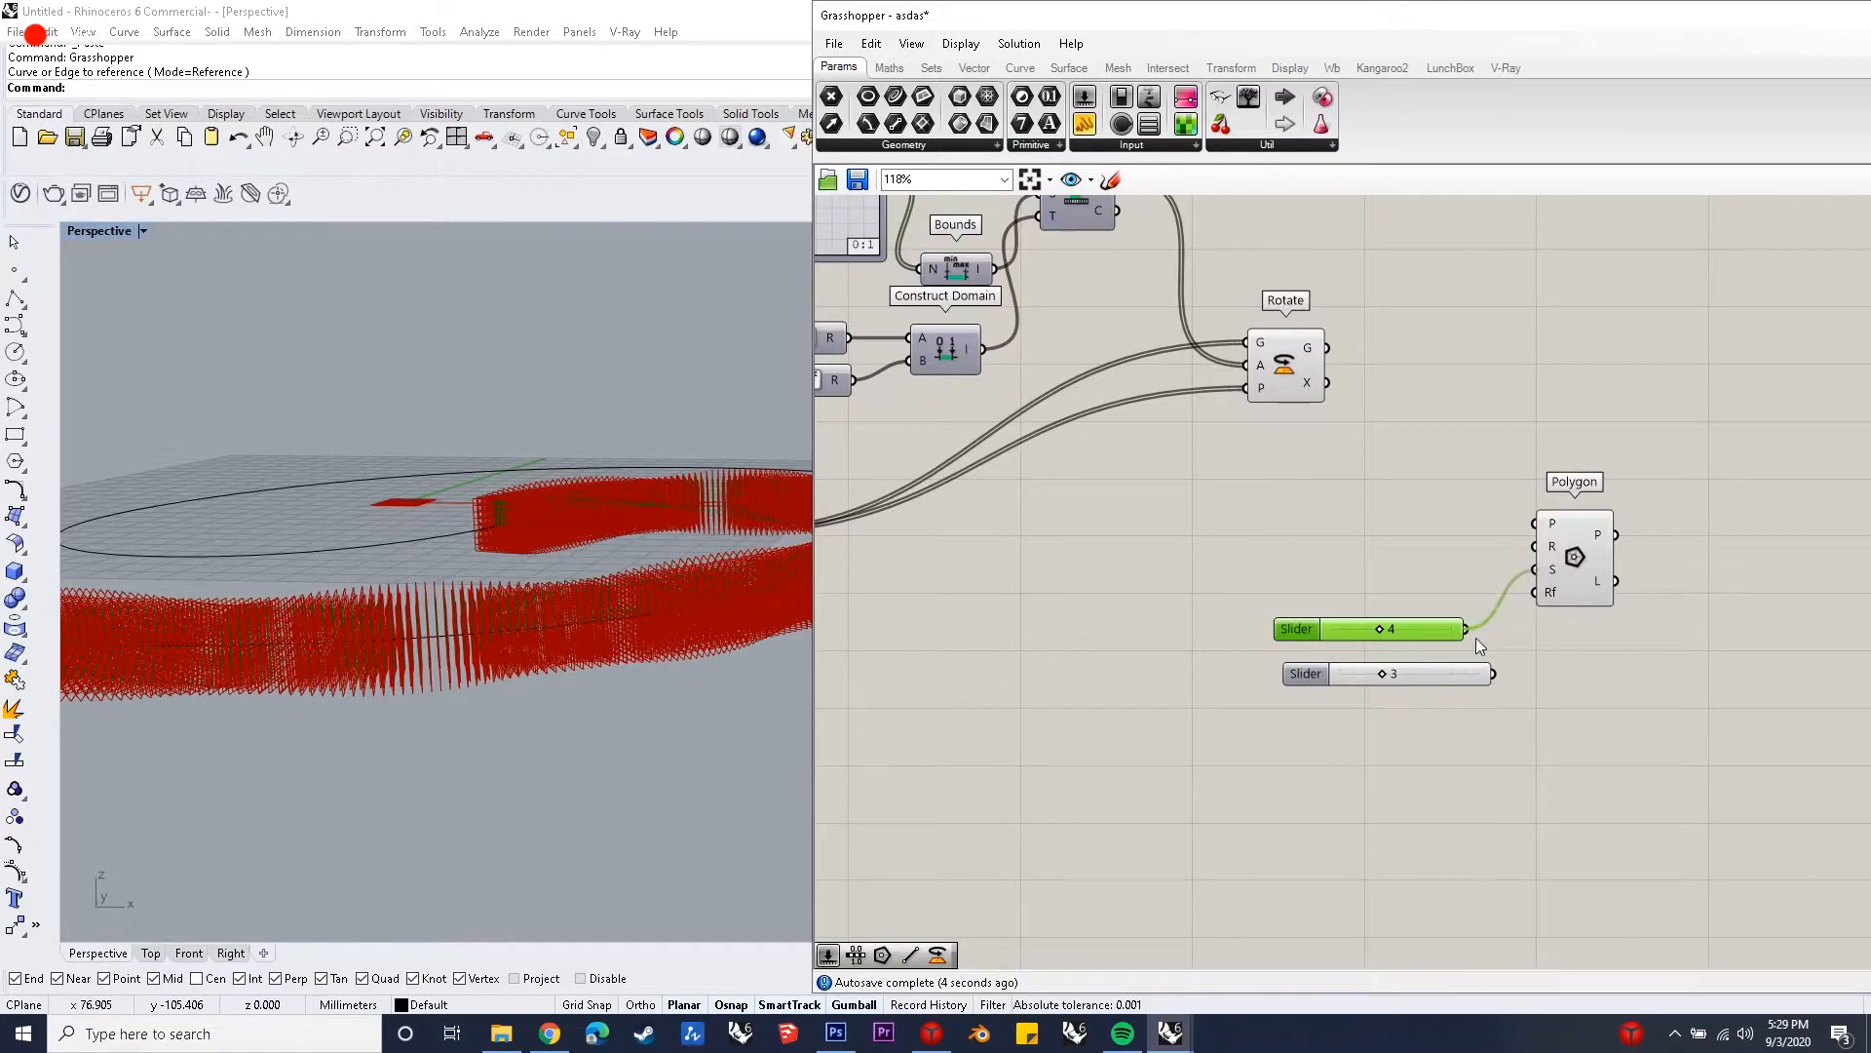
# - Wire the 4 slider to Polygon's segments input and the 3 slider to its fillet radius input
pyautogui.moveTo(1535, 592); pyautogui.dragTo(1505, 674)
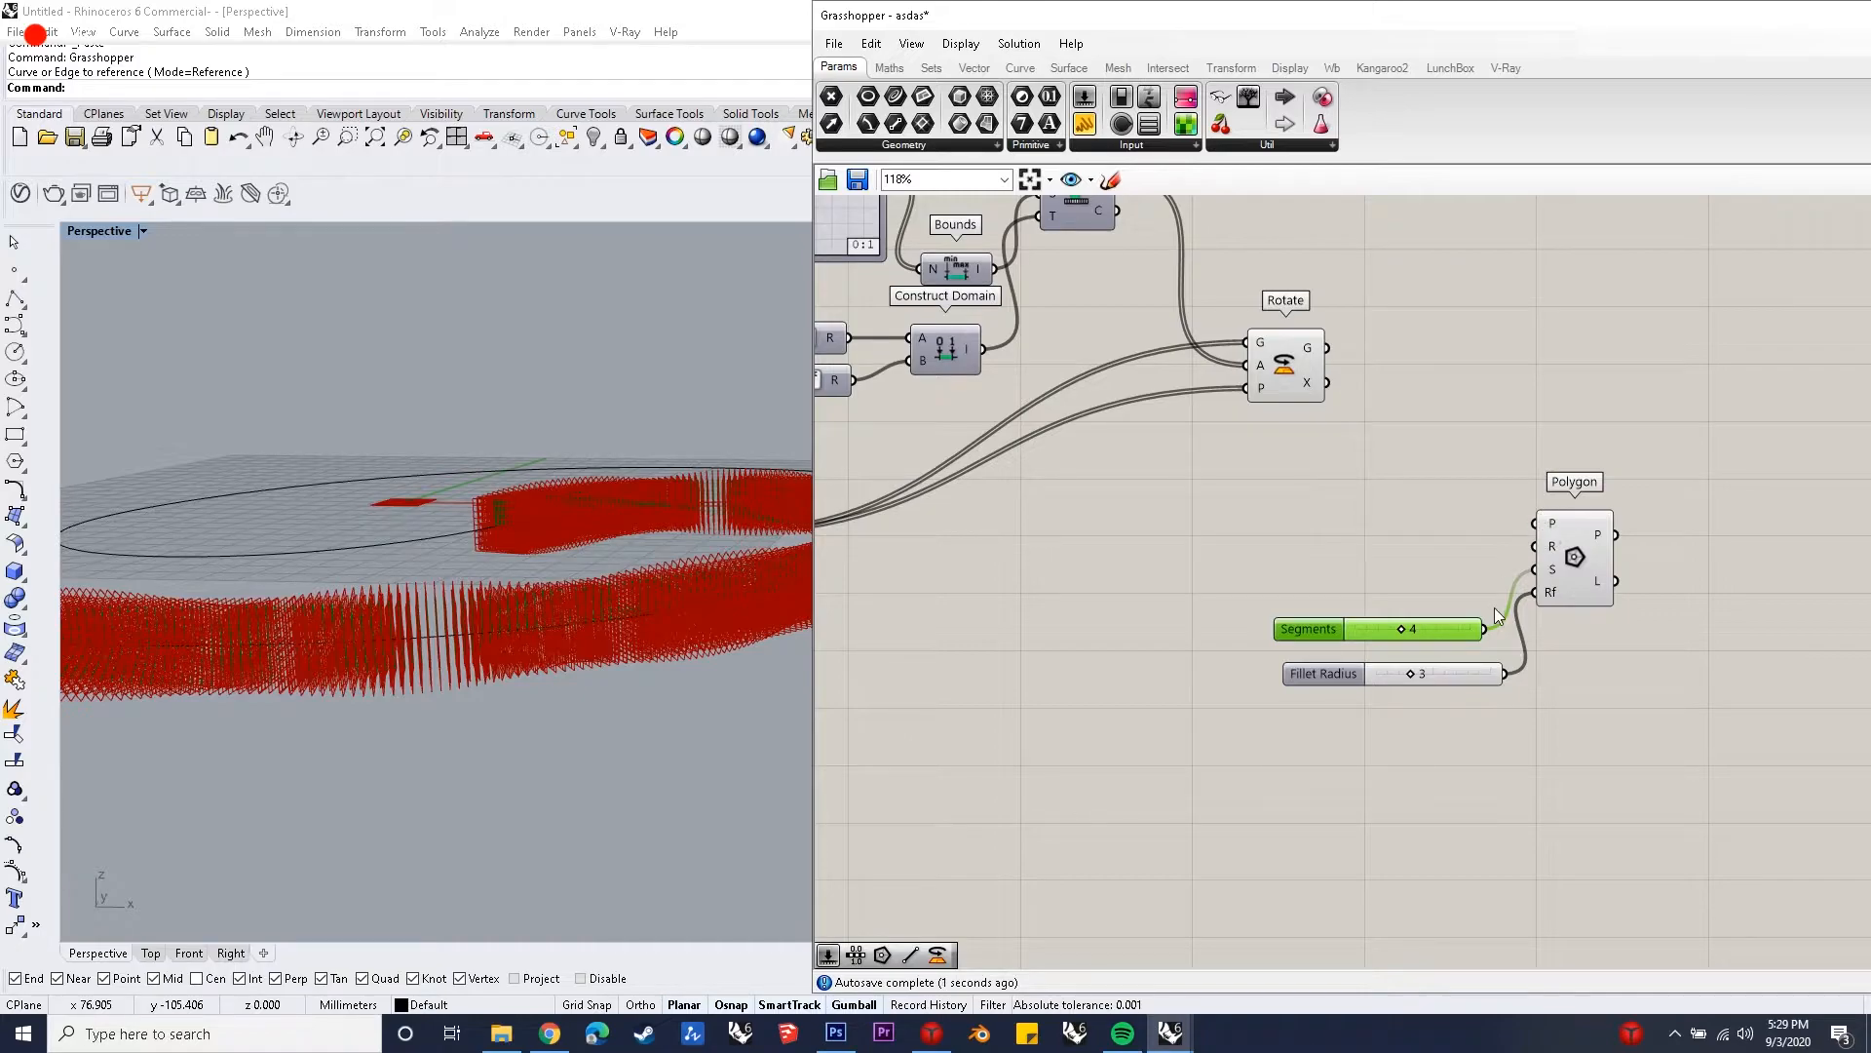
# - Add a Range component and a Construct Domain component below the Polygon sliders
pyautogui.doubleClick(1413, 807)
pyautogui.write('rang')
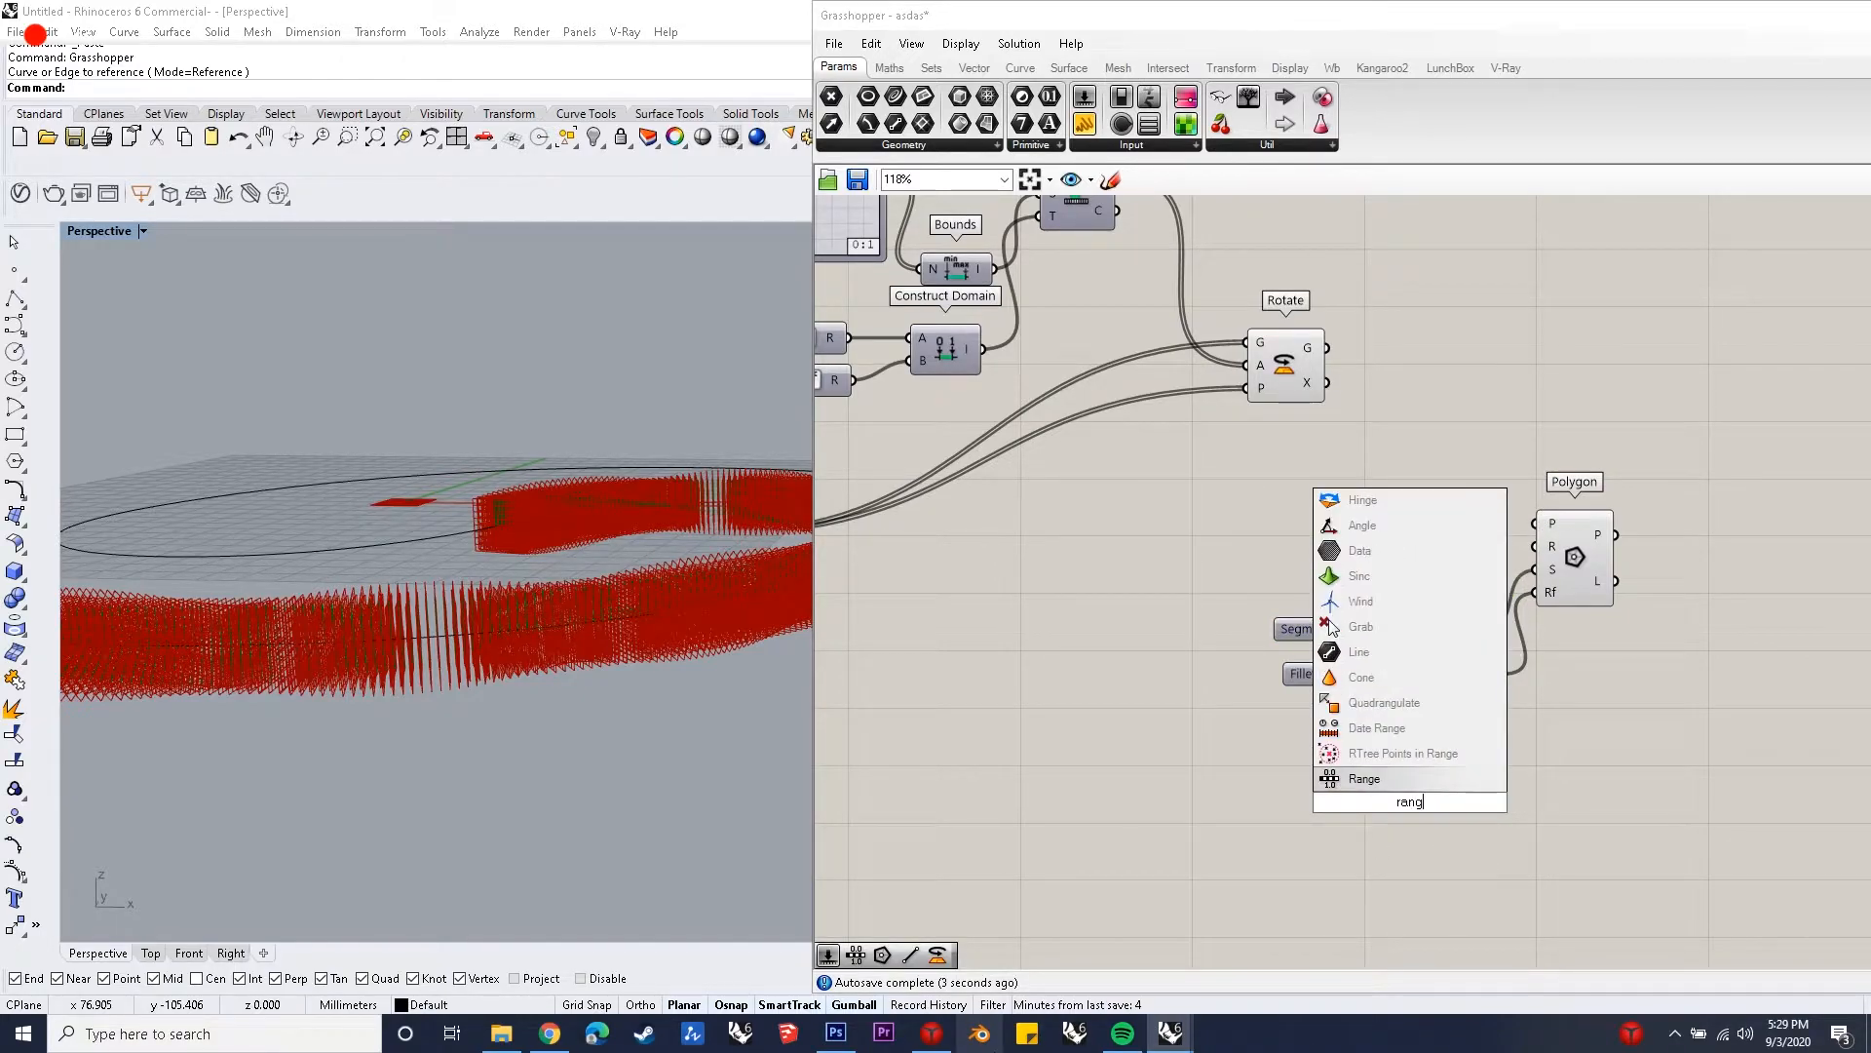
pyautogui.press('Return')
pyautogui.moveTo(1415, 809); pyautogui.dragTo(1418, 822)
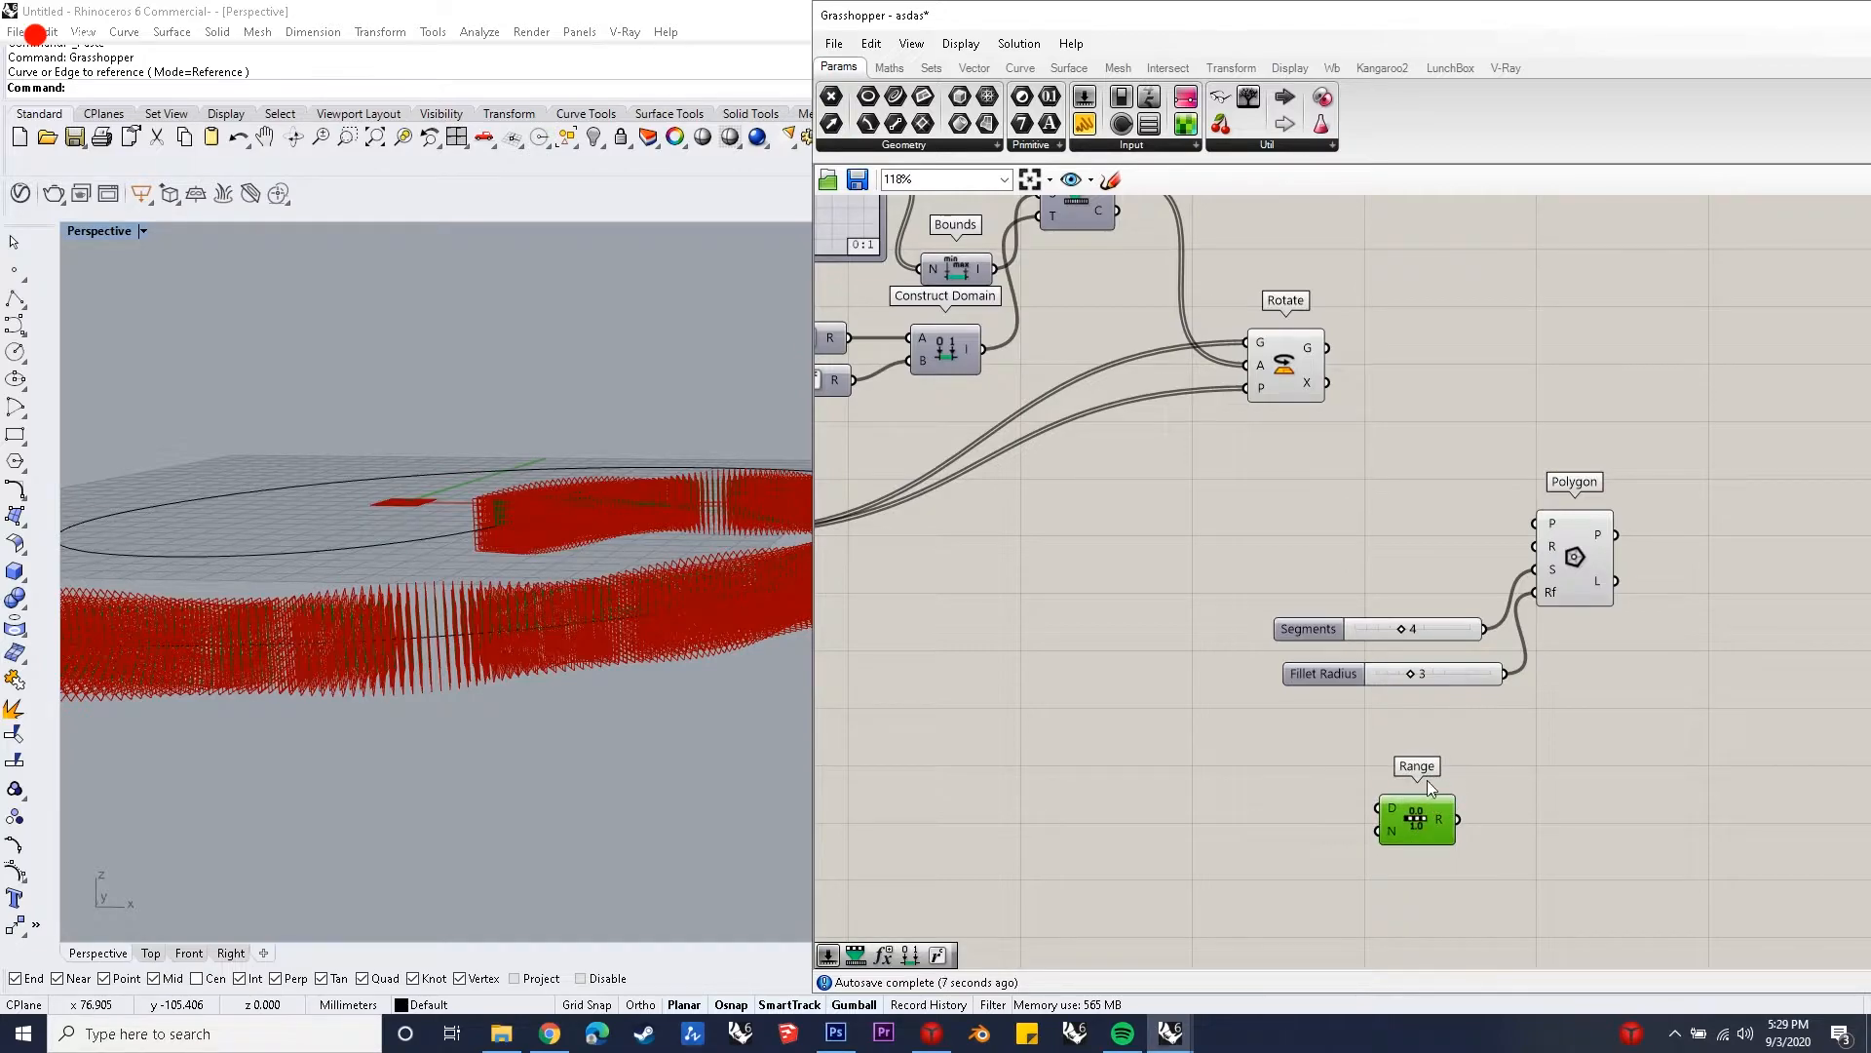
pyautogui.doubleClick(1269, 866)
pyautogui.write('construct domaiun')
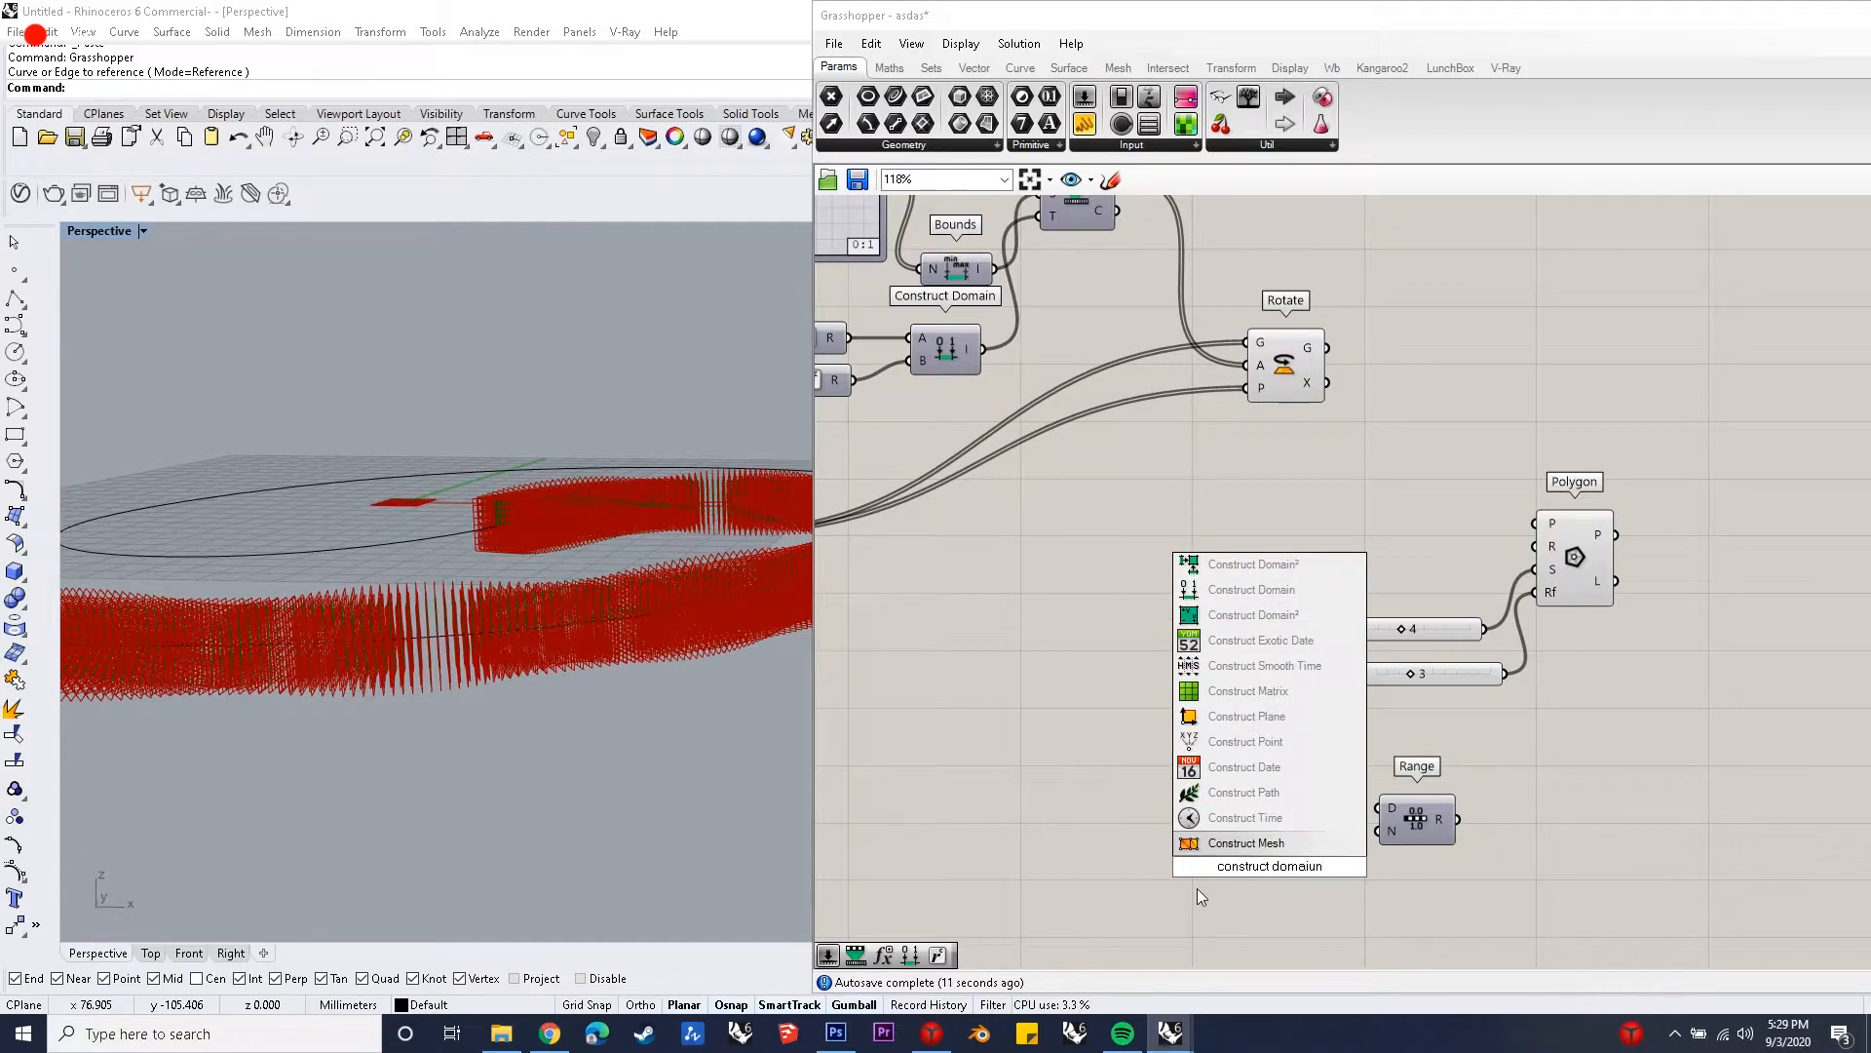
pyautogui.click(1305, 570)
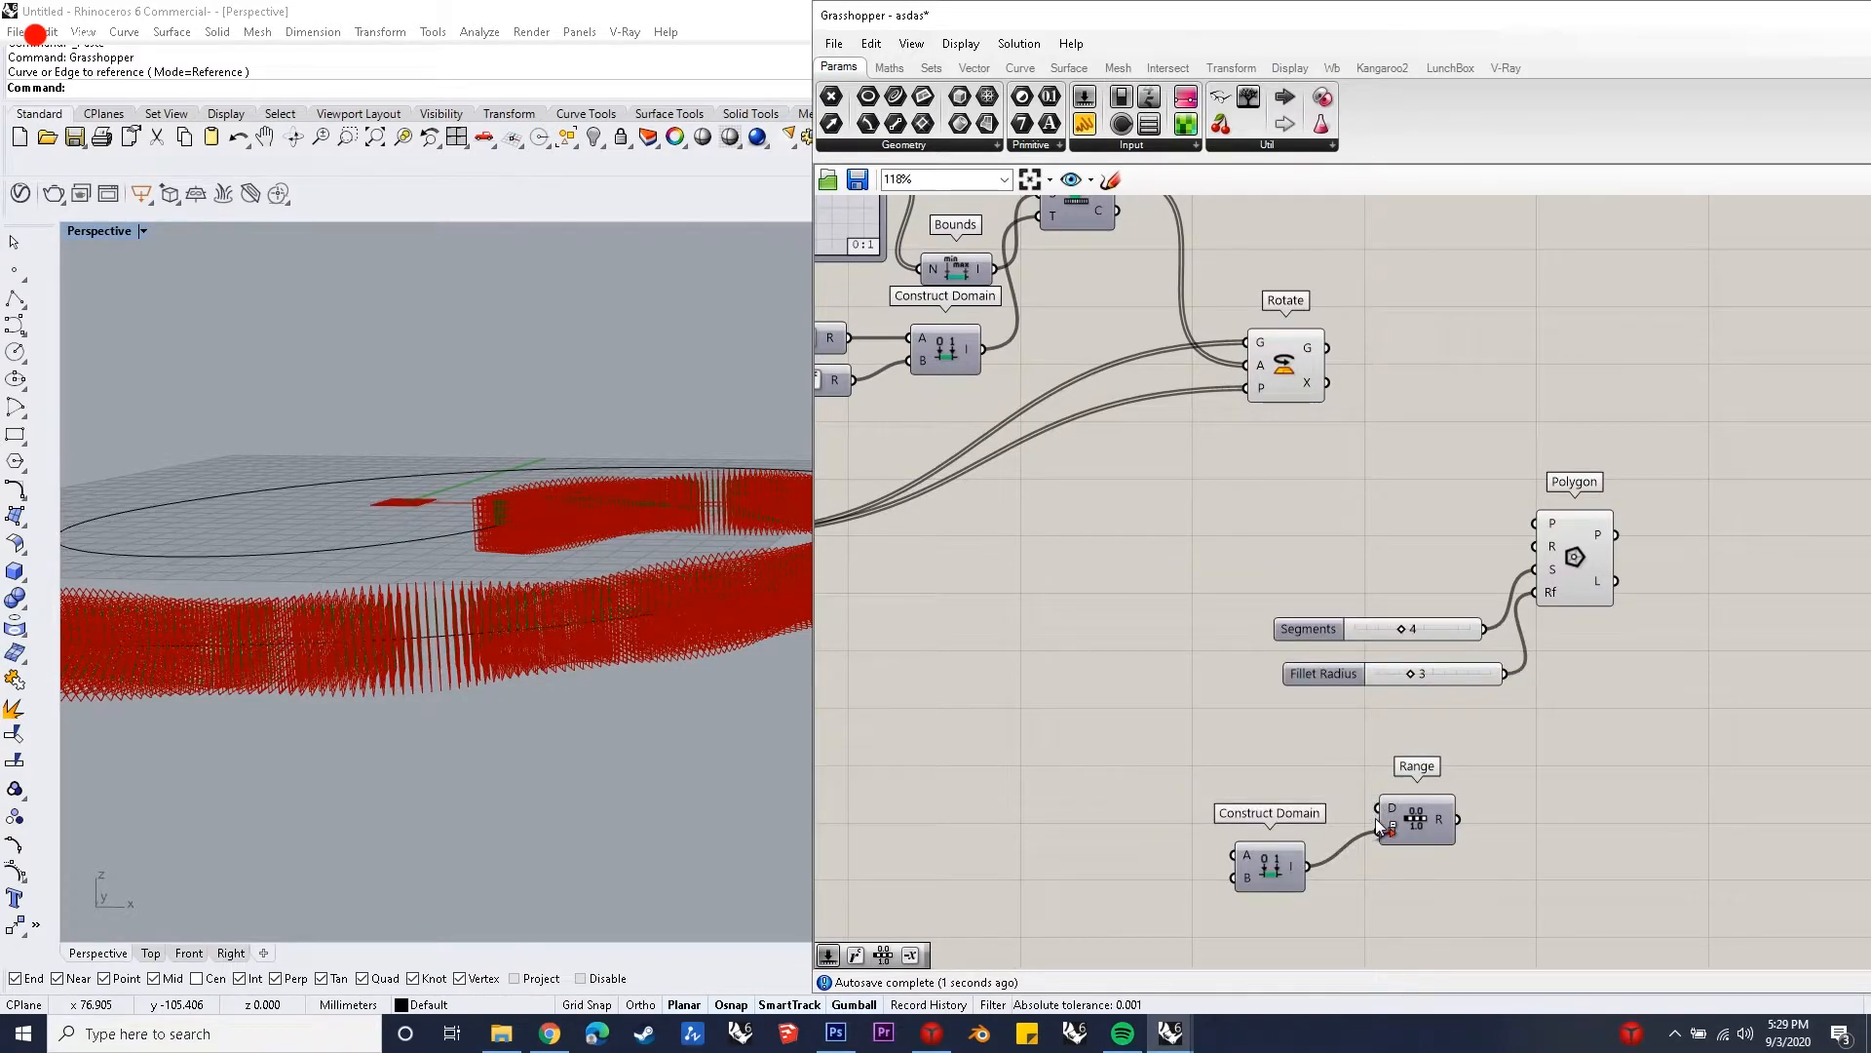
# - Wire Construct Domain into the new Range's domain and the Count slider of 300 into its steps input
pyautogui.moveTo(1379, 808); pyautogui.dragTo(1116, 658)
pyautogui.scroll(-4, 1360, 731)
pyautogui.scroll(1, 1052, 672)
pyautogui.scroll(4, 1605, 862)
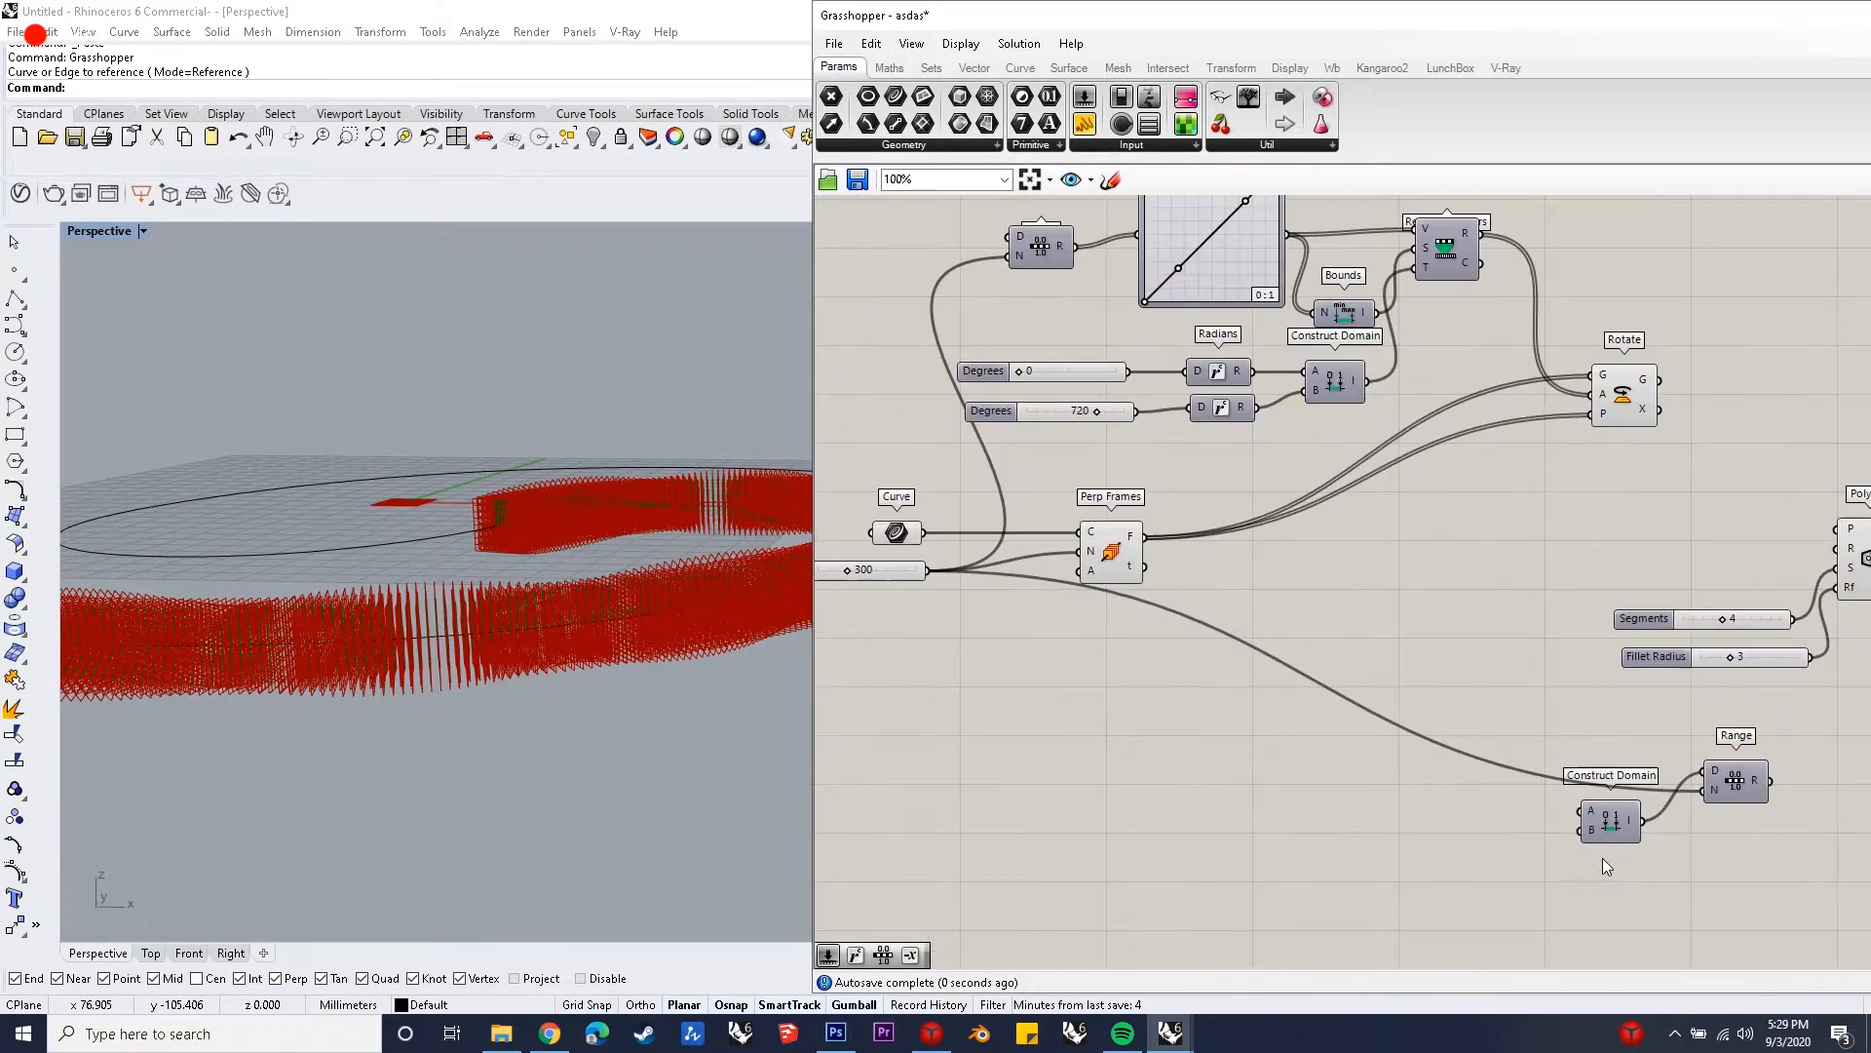
# - Add sliders of 10 and 35 and wire them to the new Construct Domain's start and end inputs
pyautogui.doubleClick(1414, 795)
pyautogui.write('10')
pyautogui.press('Return')
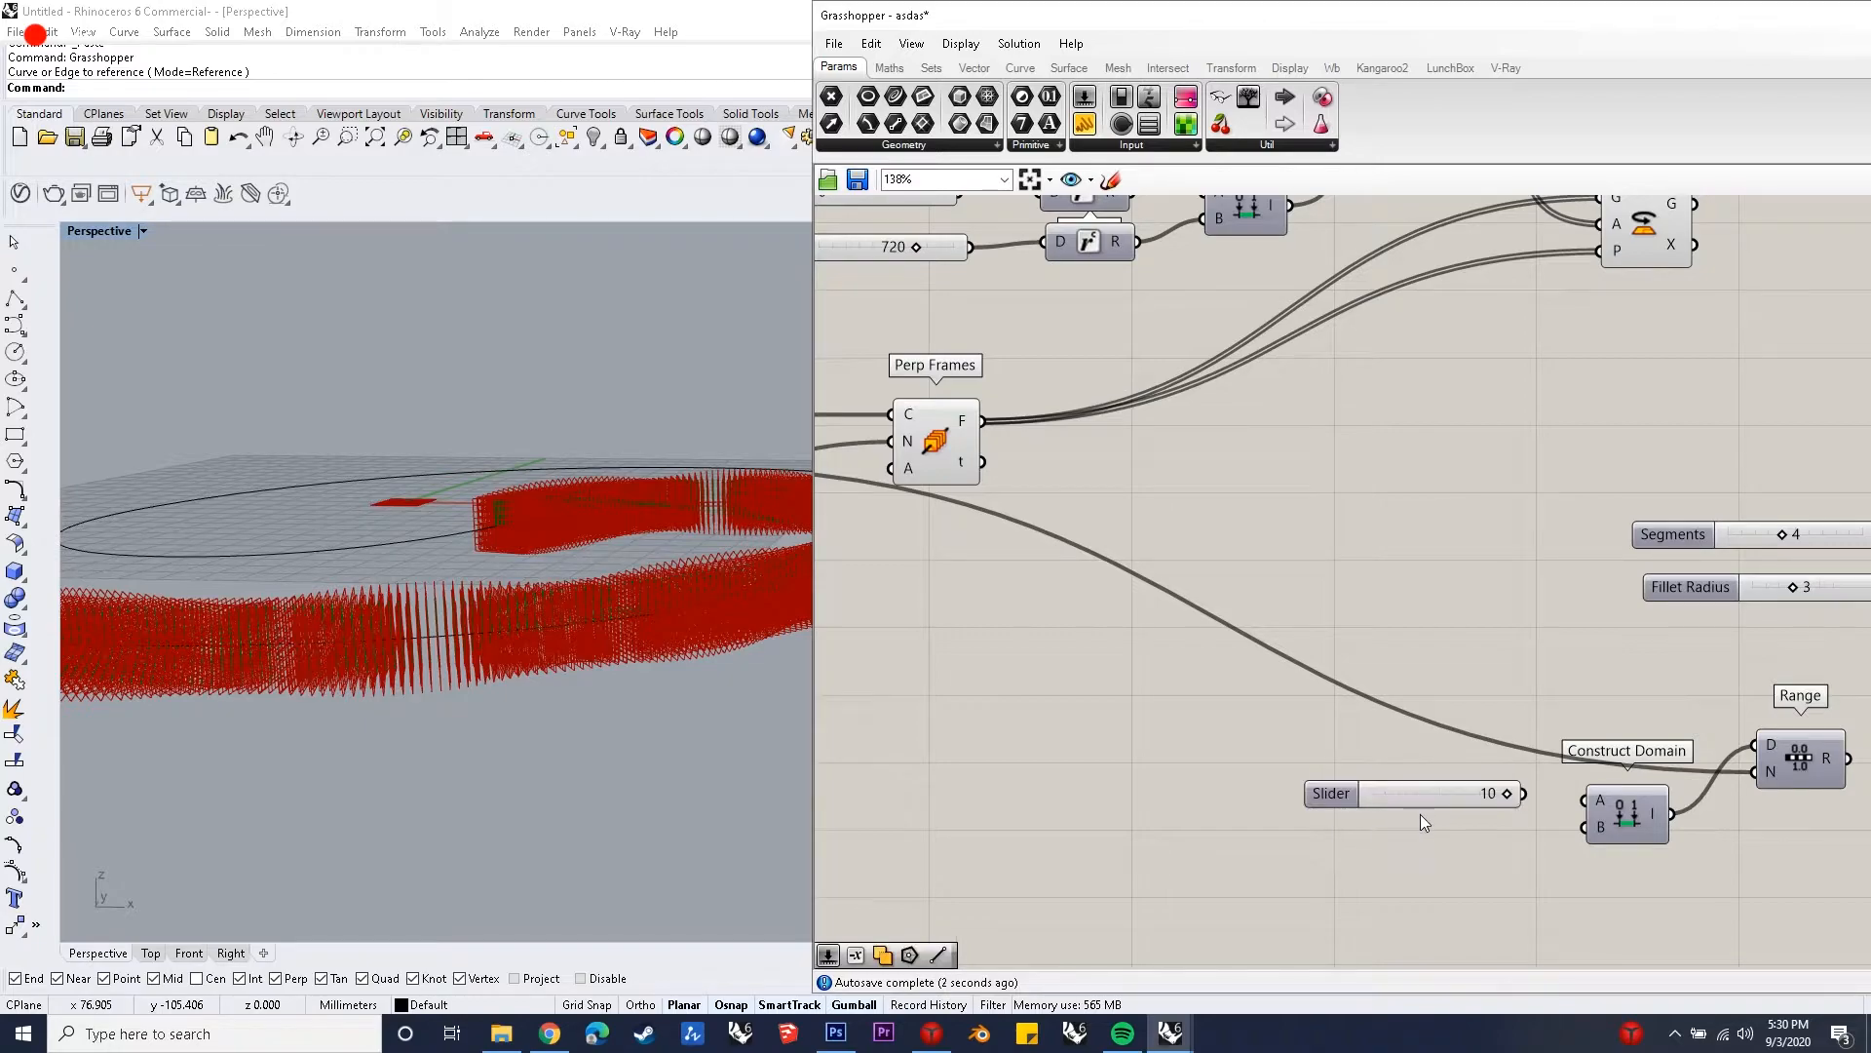
pyautogui.doubleClick(1424, 843)
pyautogui.write('35')
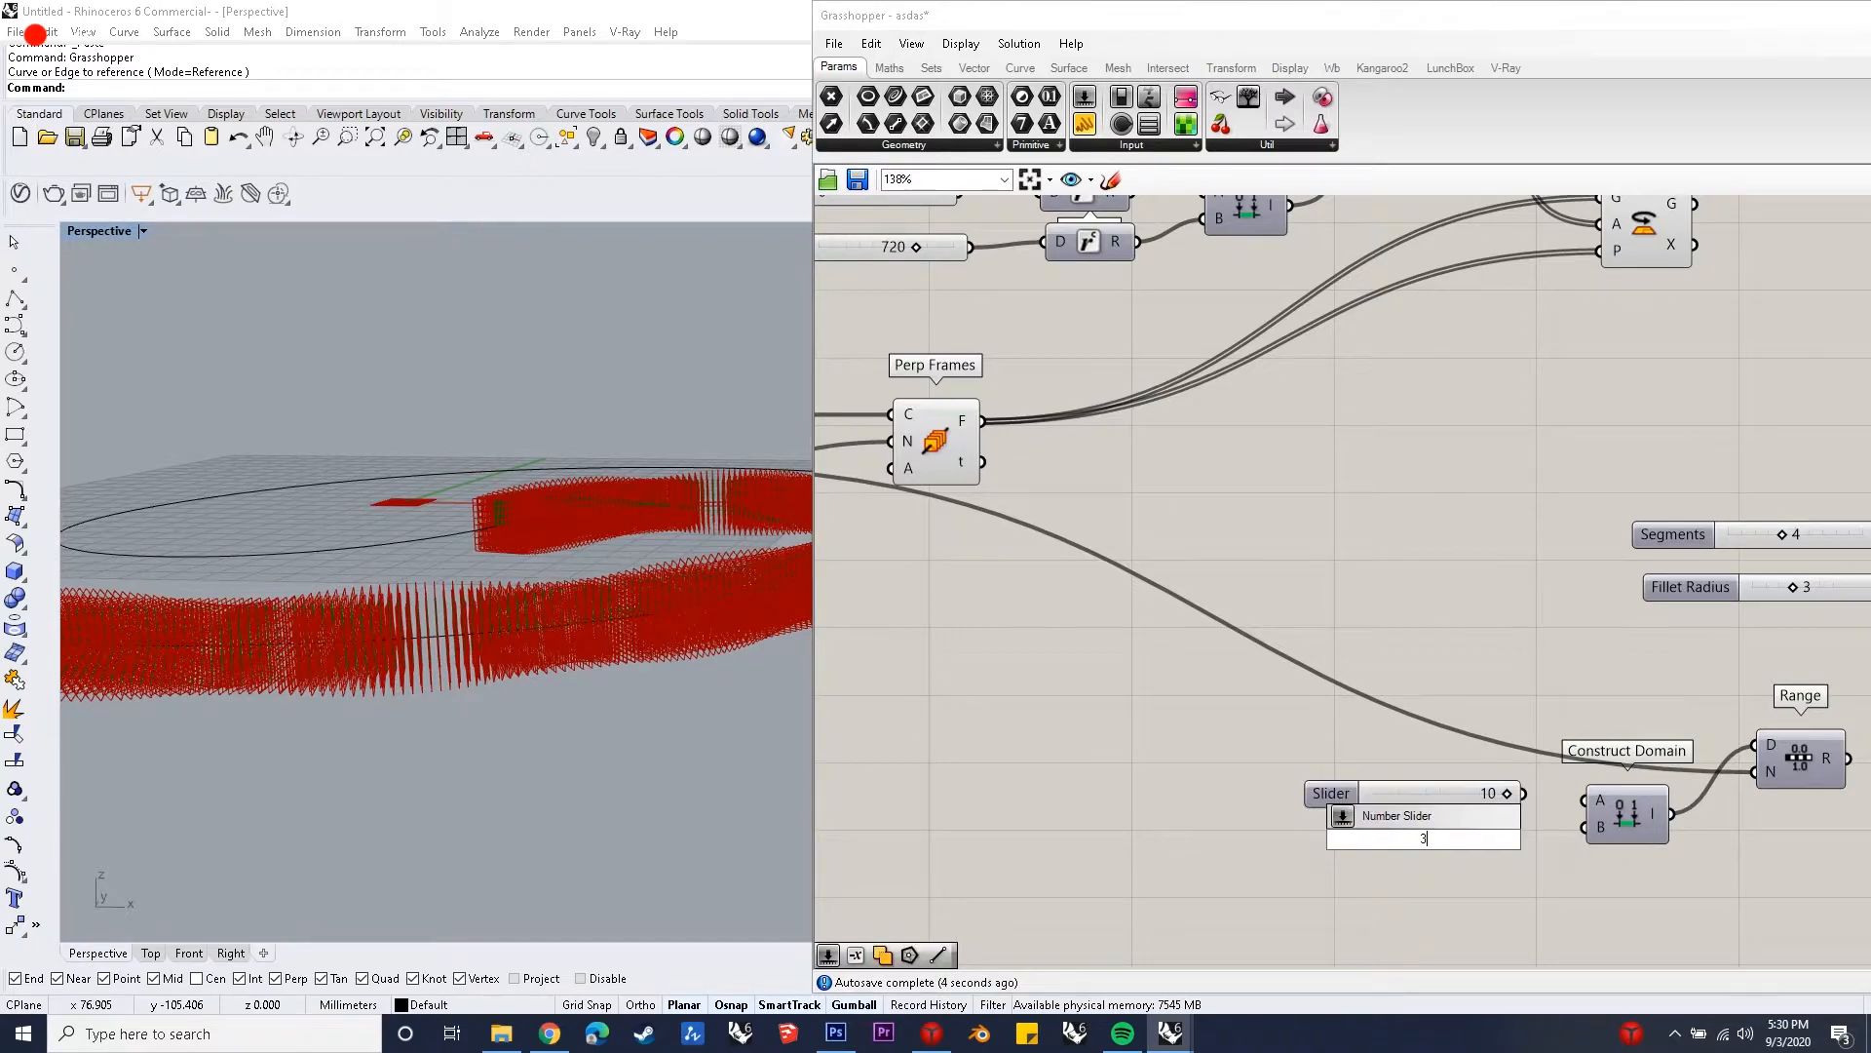
pyautogui.press('Return')
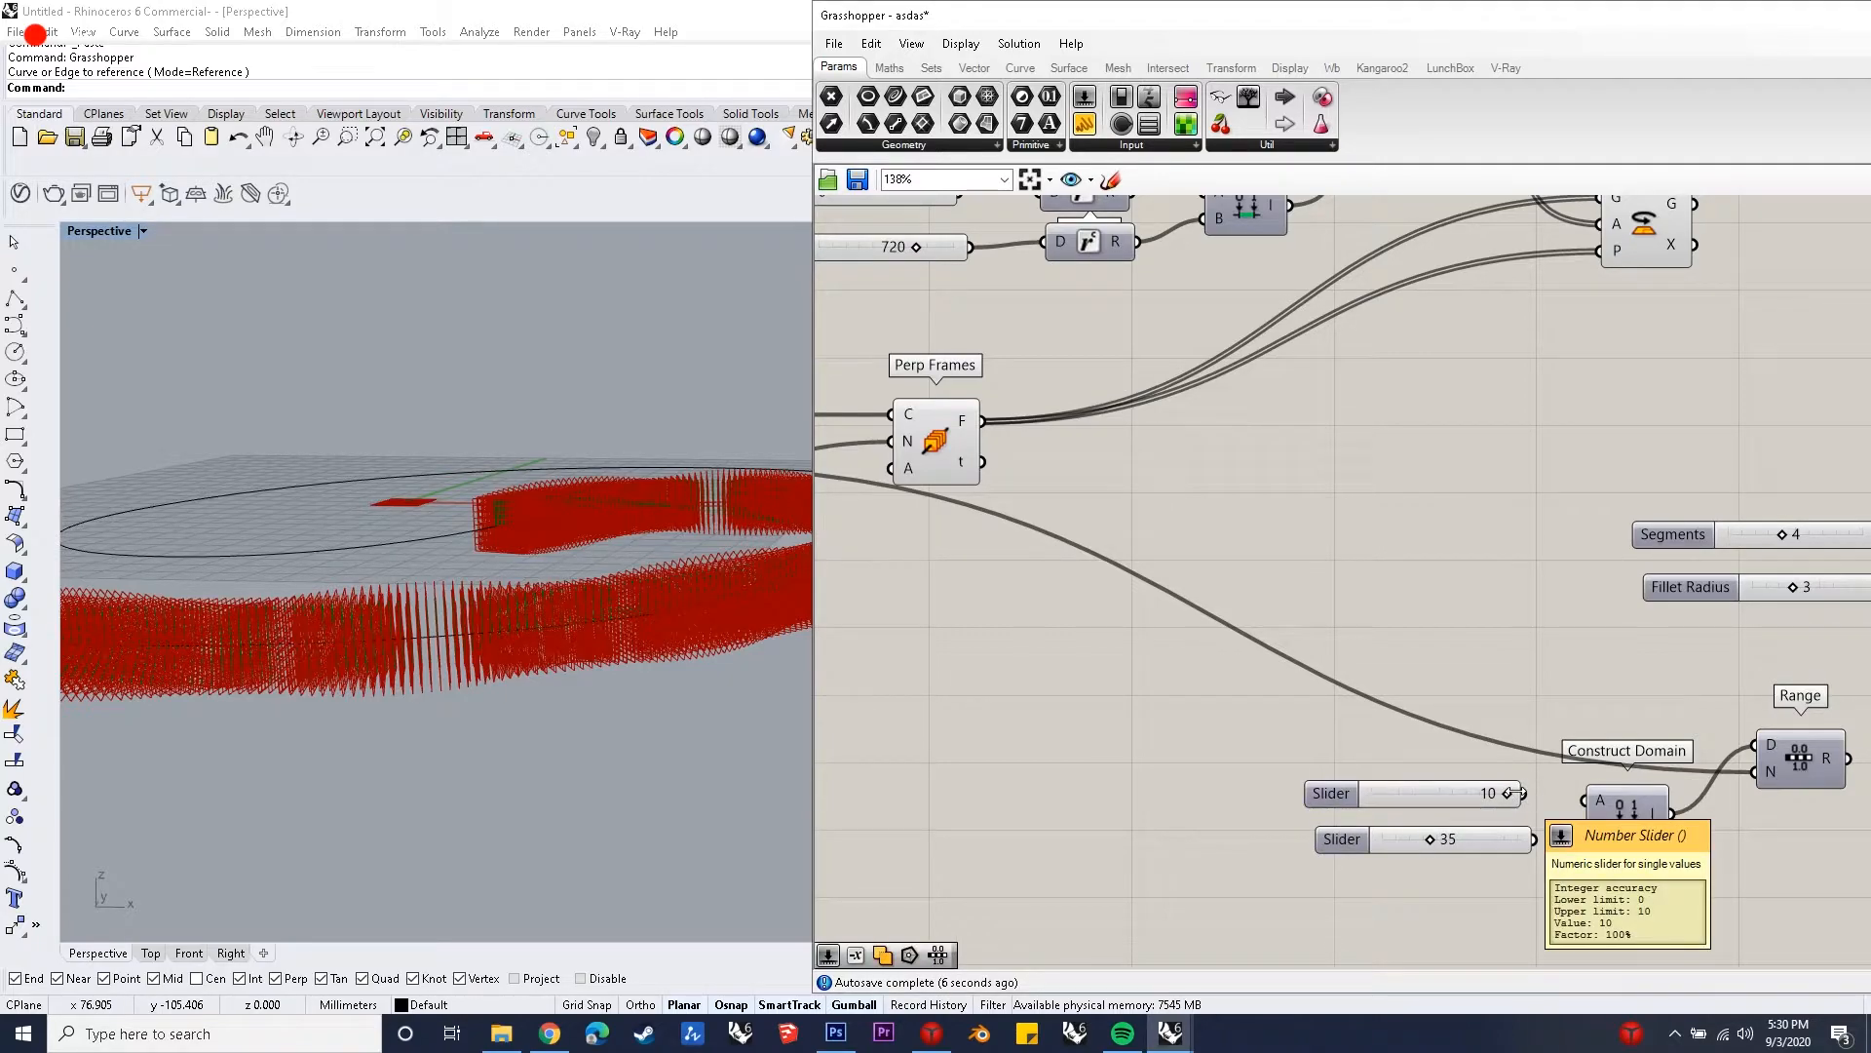
pyautogui.moveTo(1523, 793); pyautogui.dragTo(1533, 840)
pyautogui.click(1469, 798)
pyautogui.click(1470, 831)
# - Wire the new Range's output to Polygon's radius and Rotate's geometry output to Polygon's plane
pyautogui.scroll(-3, 1341, 751)
pyautogui.scroll(2, 1588, 663)
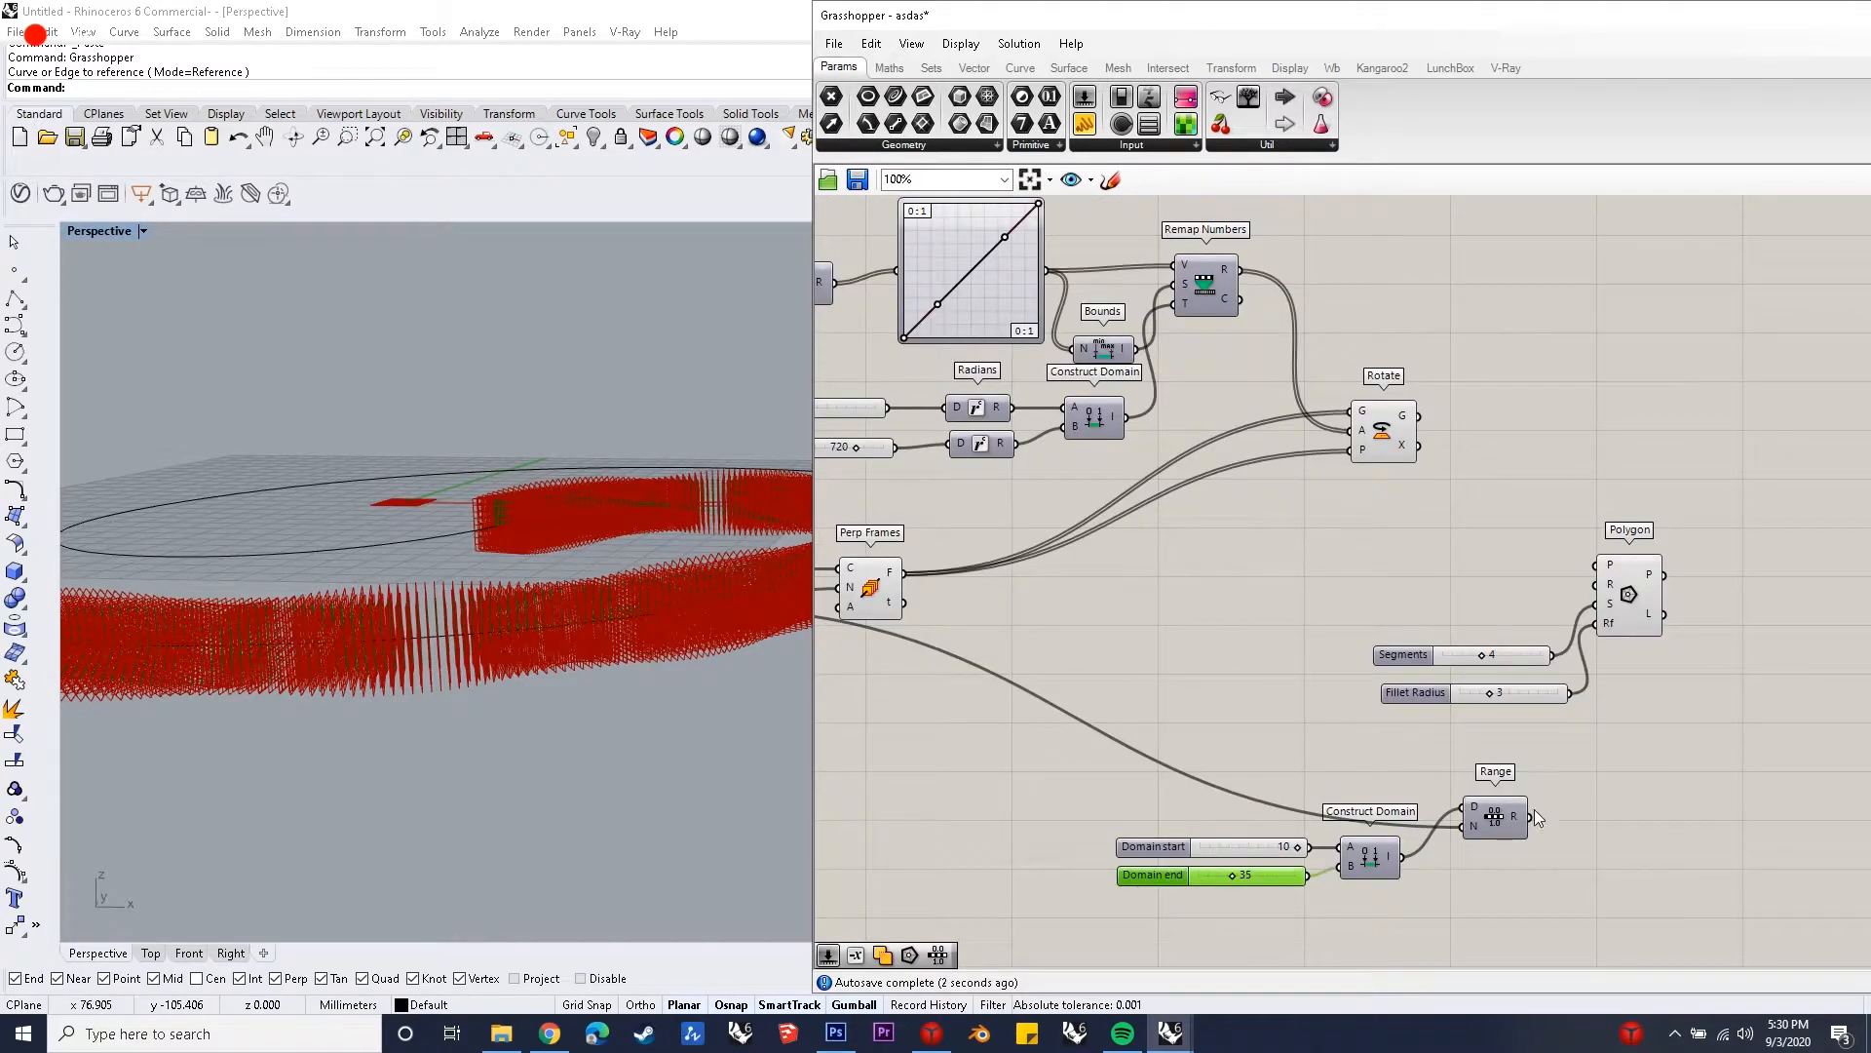
pyautogui.moveTo(1595, 585); pyautogui.dragTo(1528, 816)
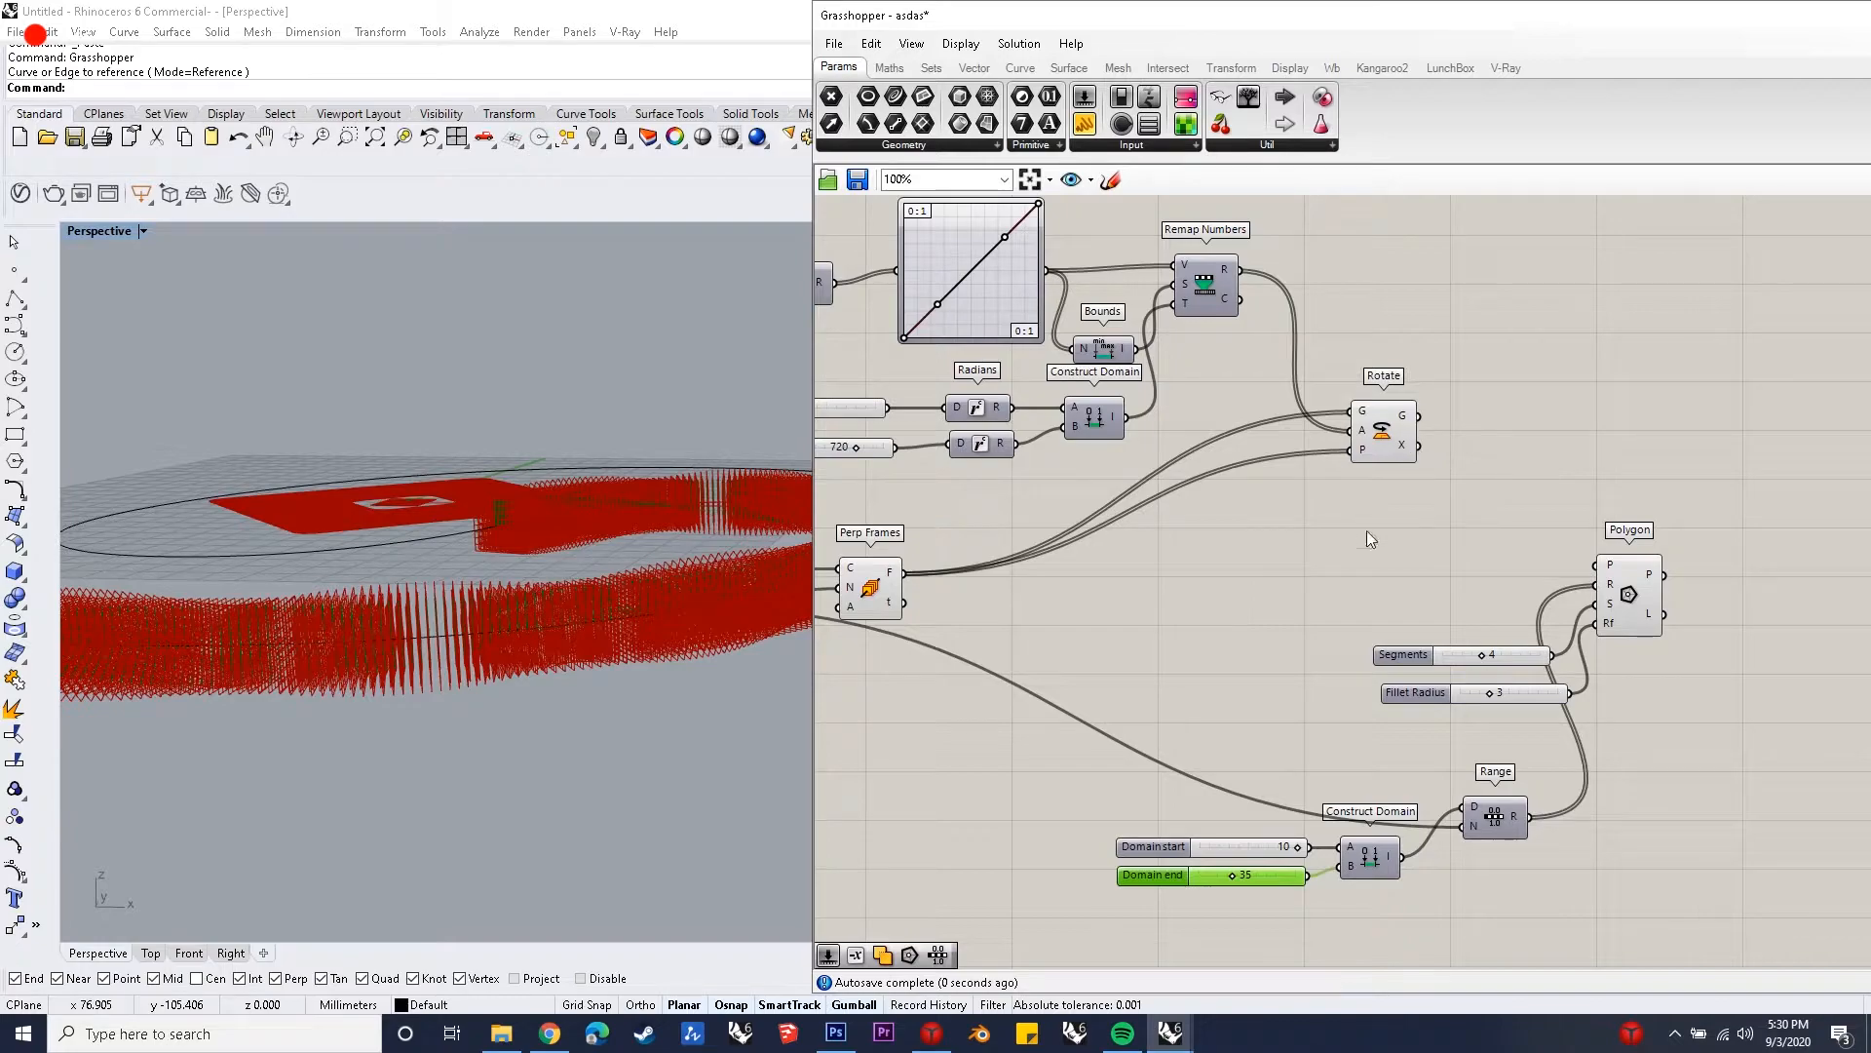
pyautogui.click(1307, 546)
pyautogui.moveTo(1419, 416); pyautogui.dragTo(1601, 567)
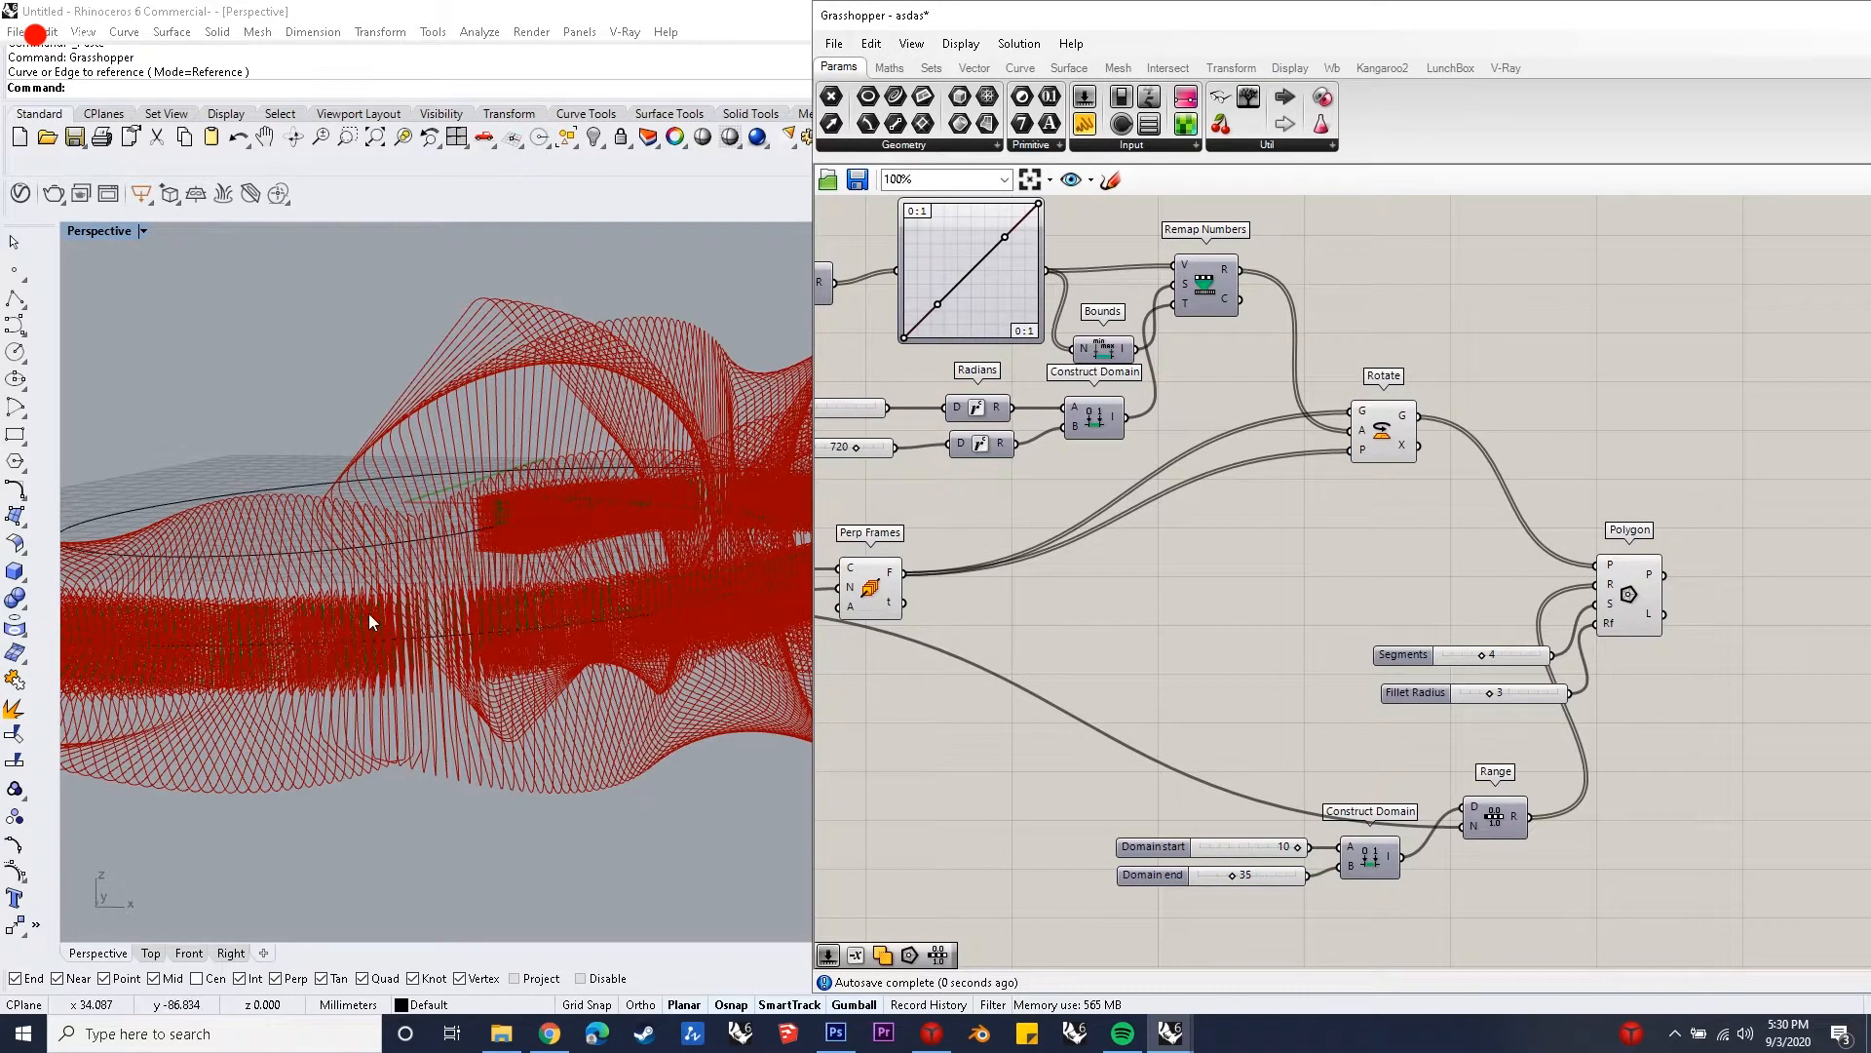
# - Examine the twisted polygons in the Perspective viewport, highlight the Polygon component's geometry, and review the definition's layout
pyautogui.scroll(-5, 370, 621)
pyautogui.moveTo(369, 622); pyautogui.dragTo(448, 789, button='right')
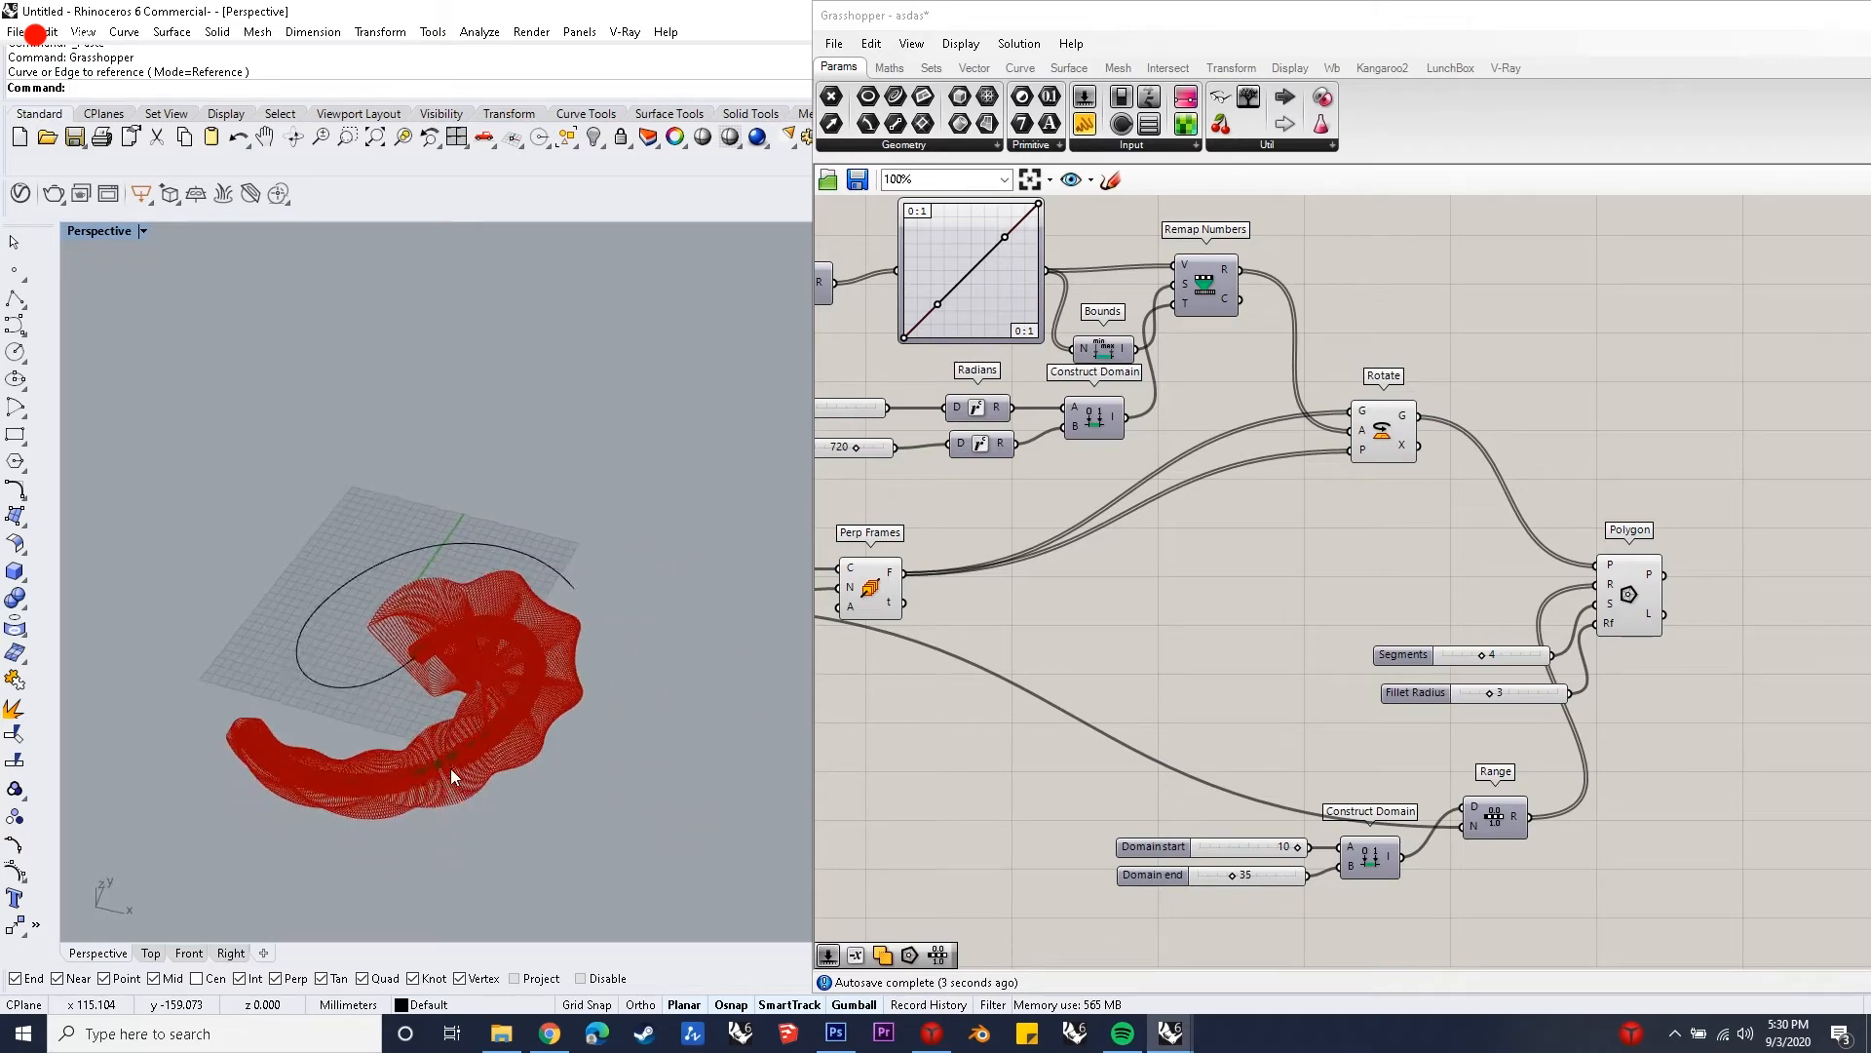
pyautogui.scroll(5, 462, 657)
pyautogui.scroll(-4, 551, 672)
pyautogui.moveTo(462, 657); pyautogui.dragTo(604, 629, button='right')
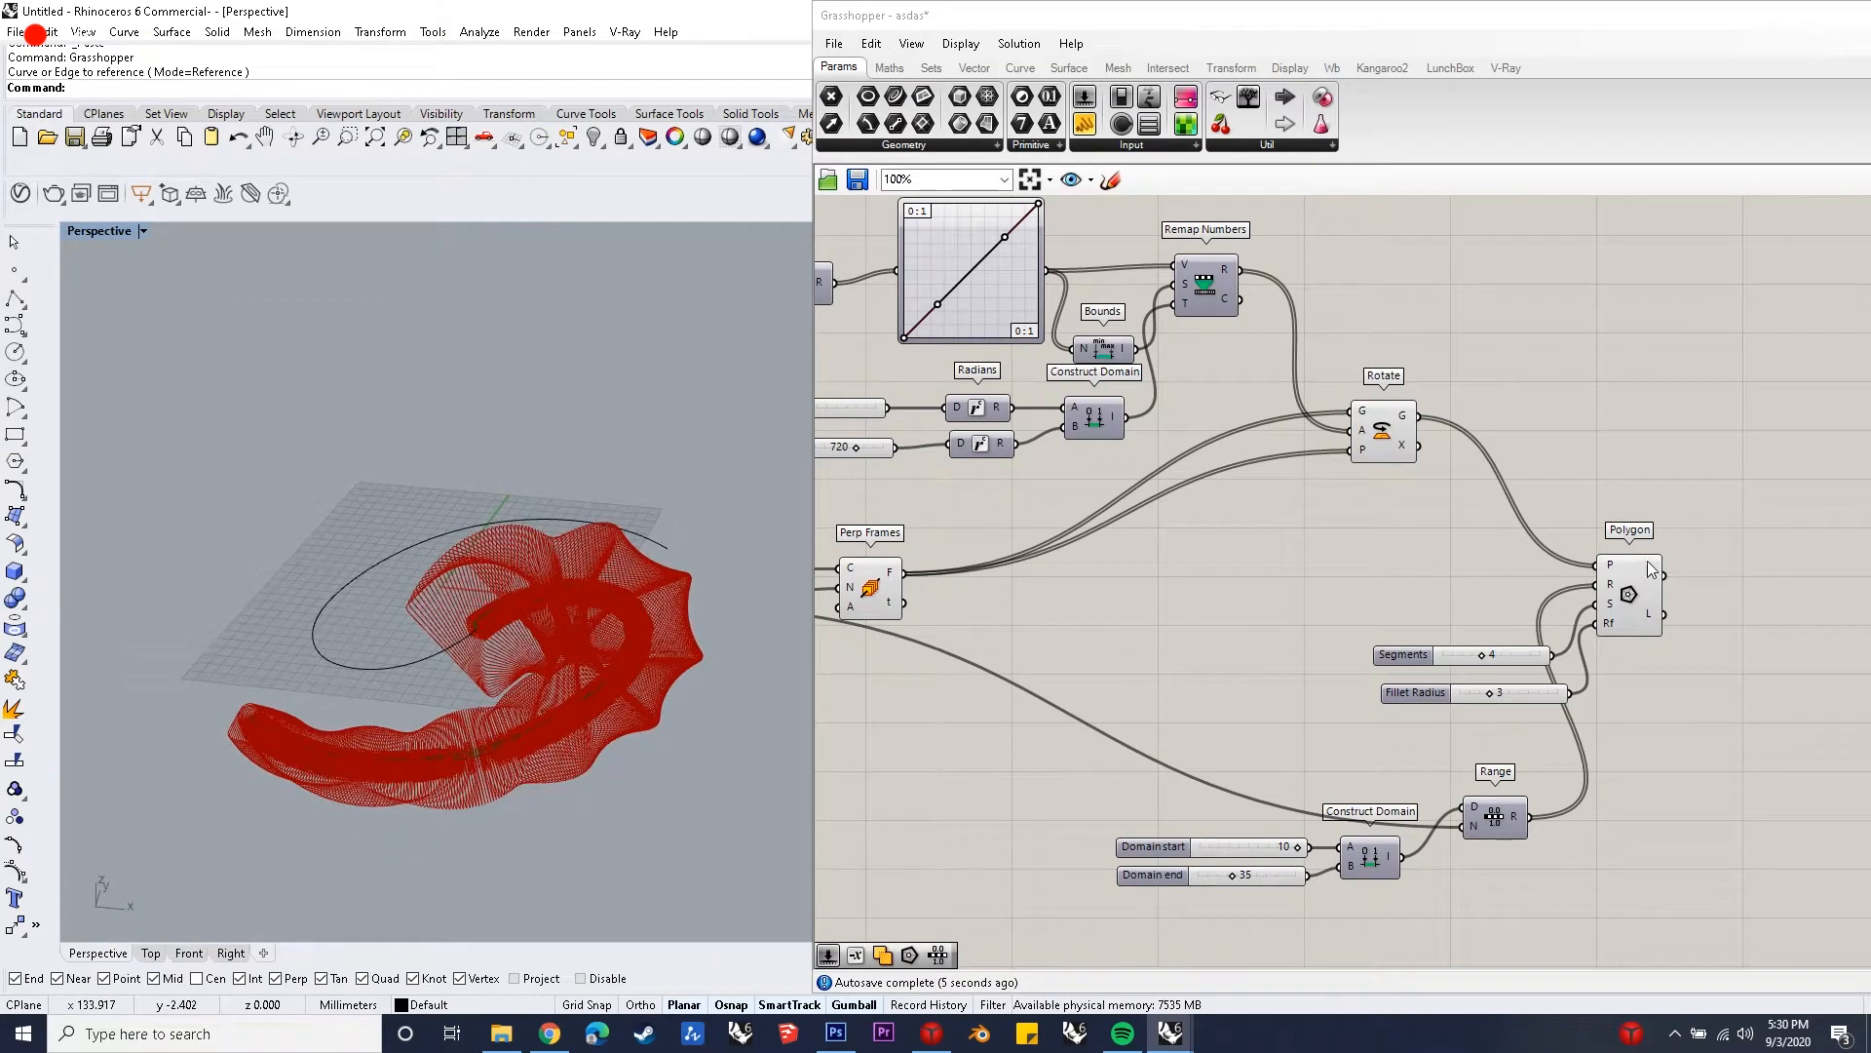
pyautogui.scroll(-3, 1647, 571)
pyautogui.click(1676, 578)
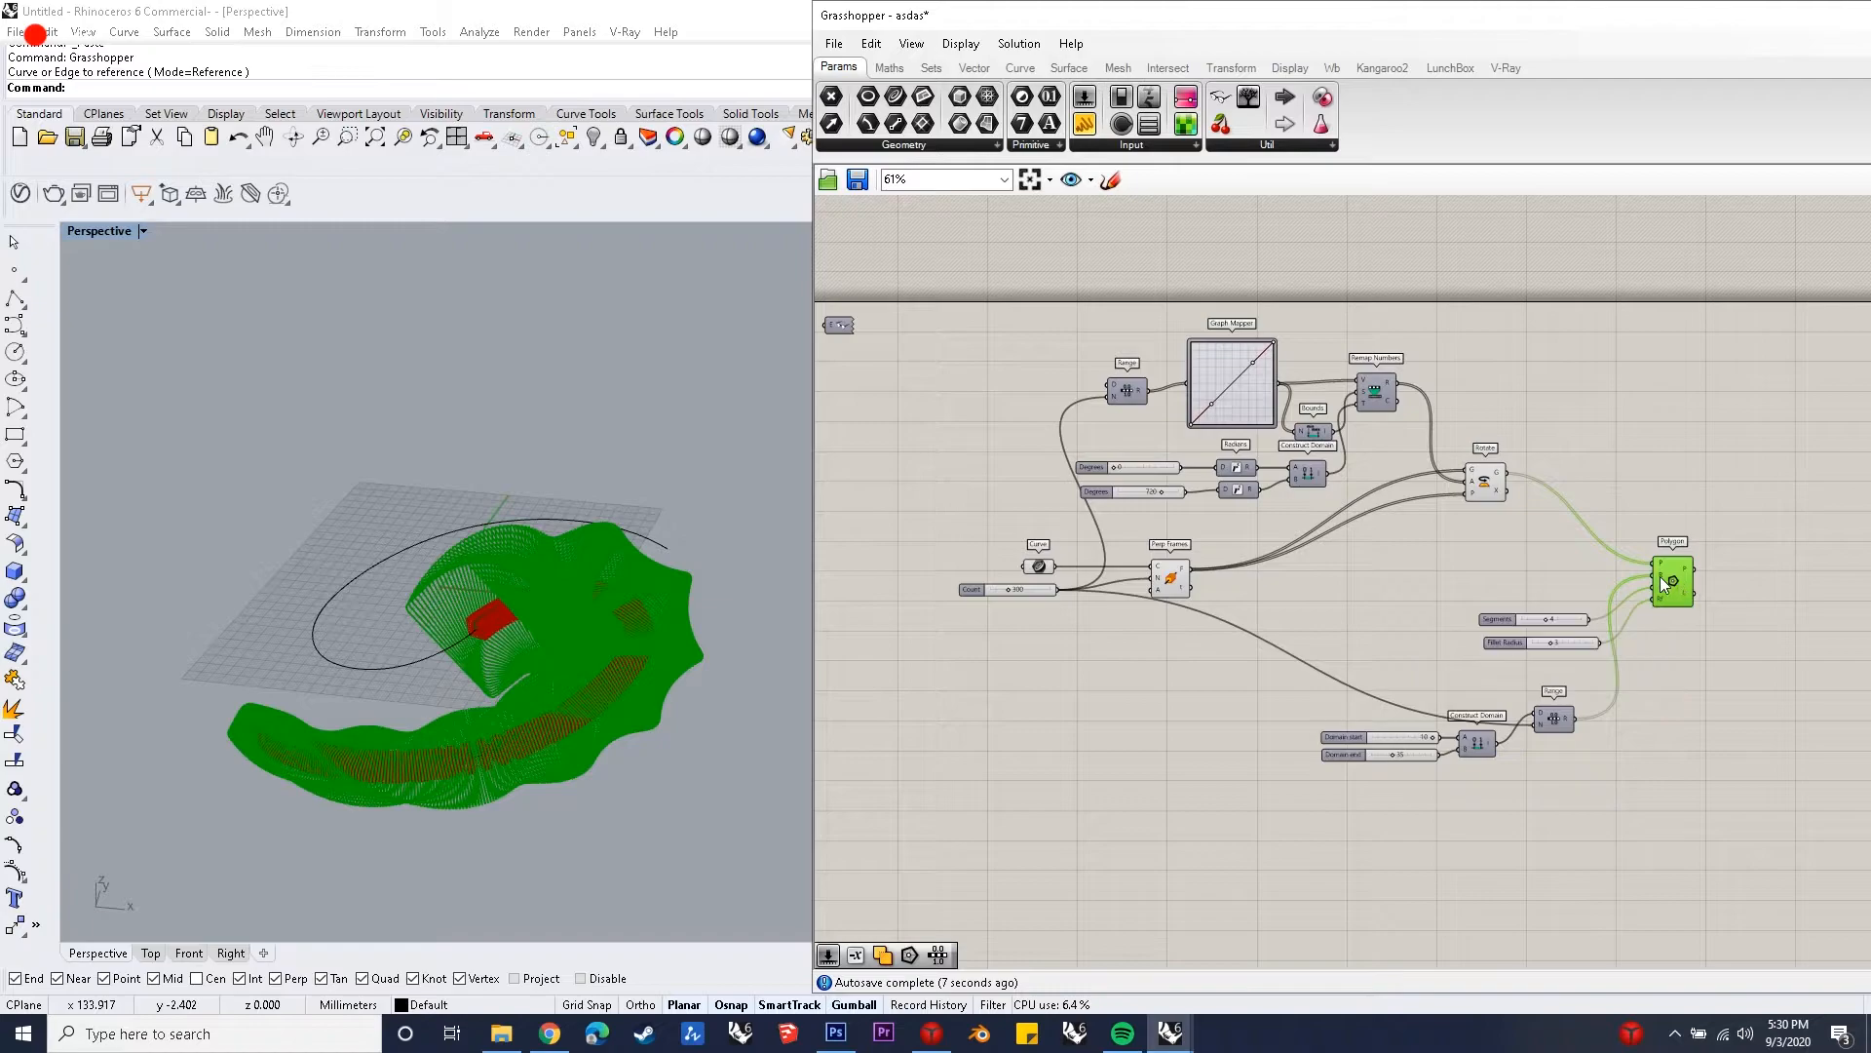
pyautogui.scroll(-3, 1725, 583)
pyautogui.scroll(2, 1475, 479)
pyautogui.click(1617, 608)
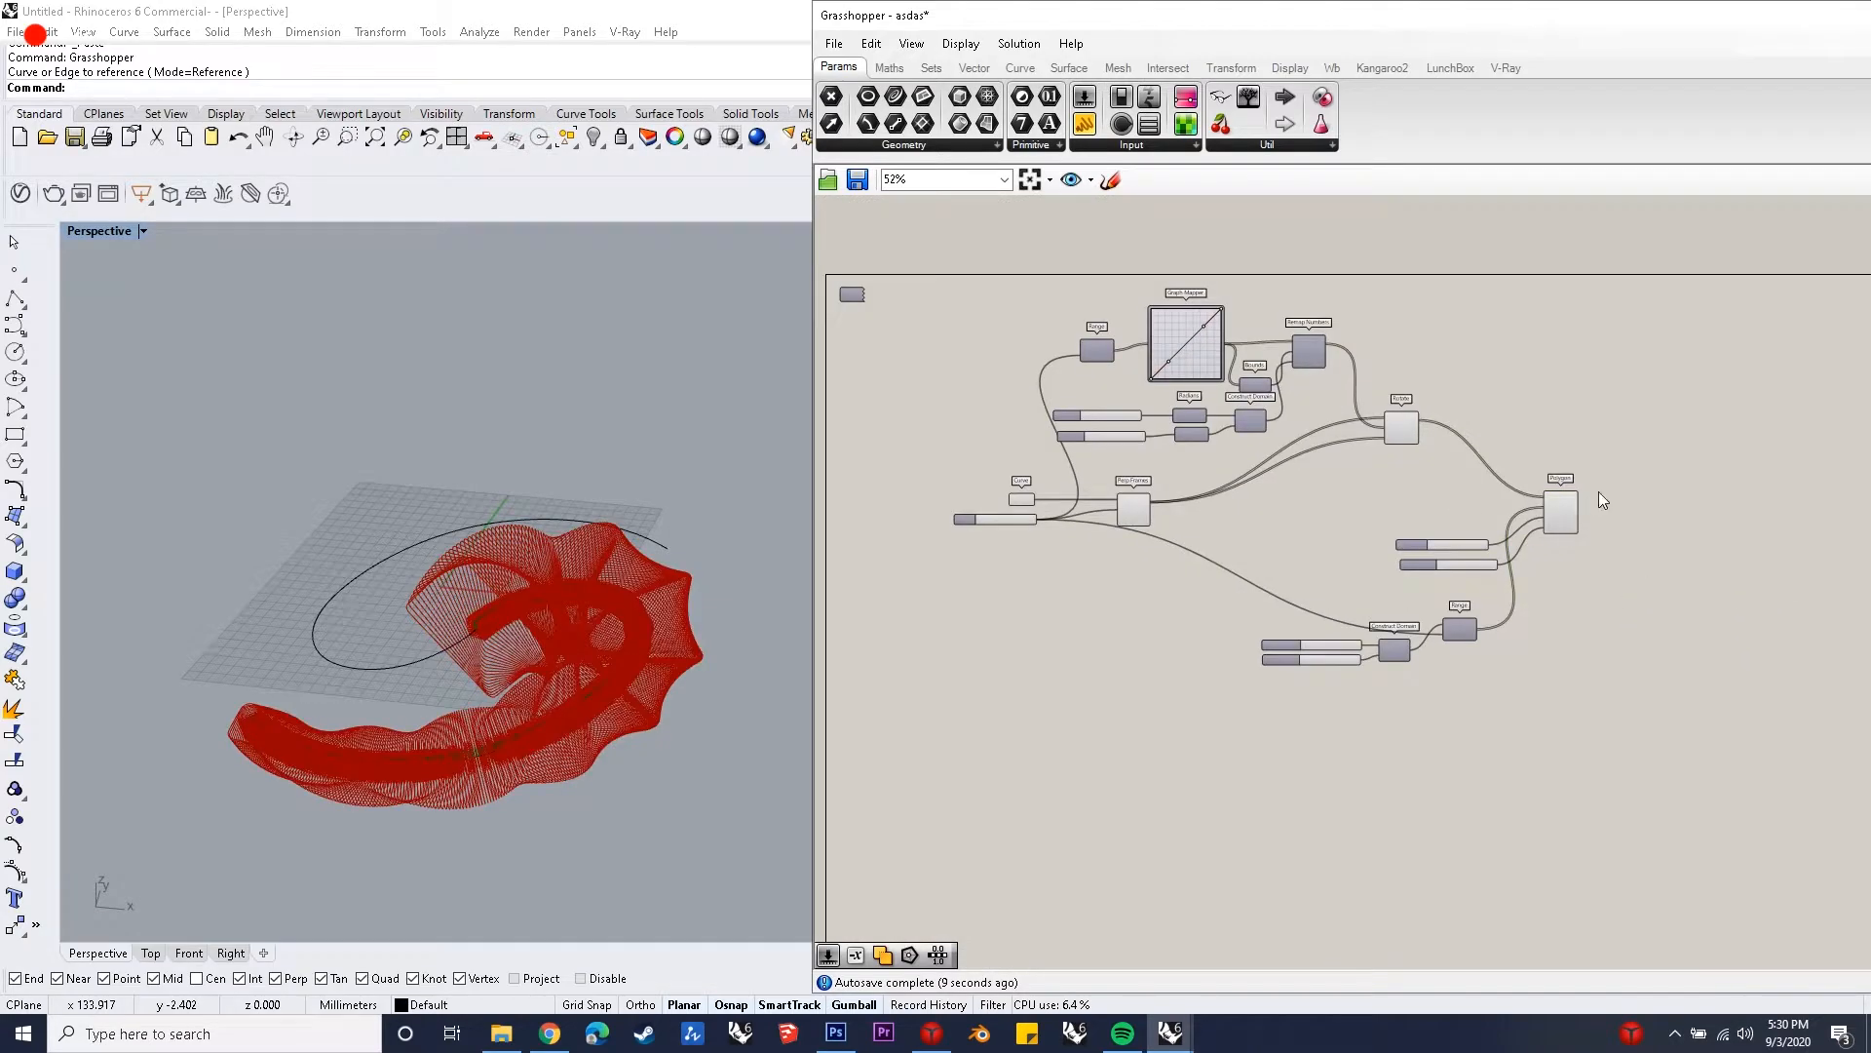
pyautogui.scroll(2, 1598, 517)
pyautogui.scroll(-1, 1641, 516)
pyautogui.doubleClick(1640, 517)
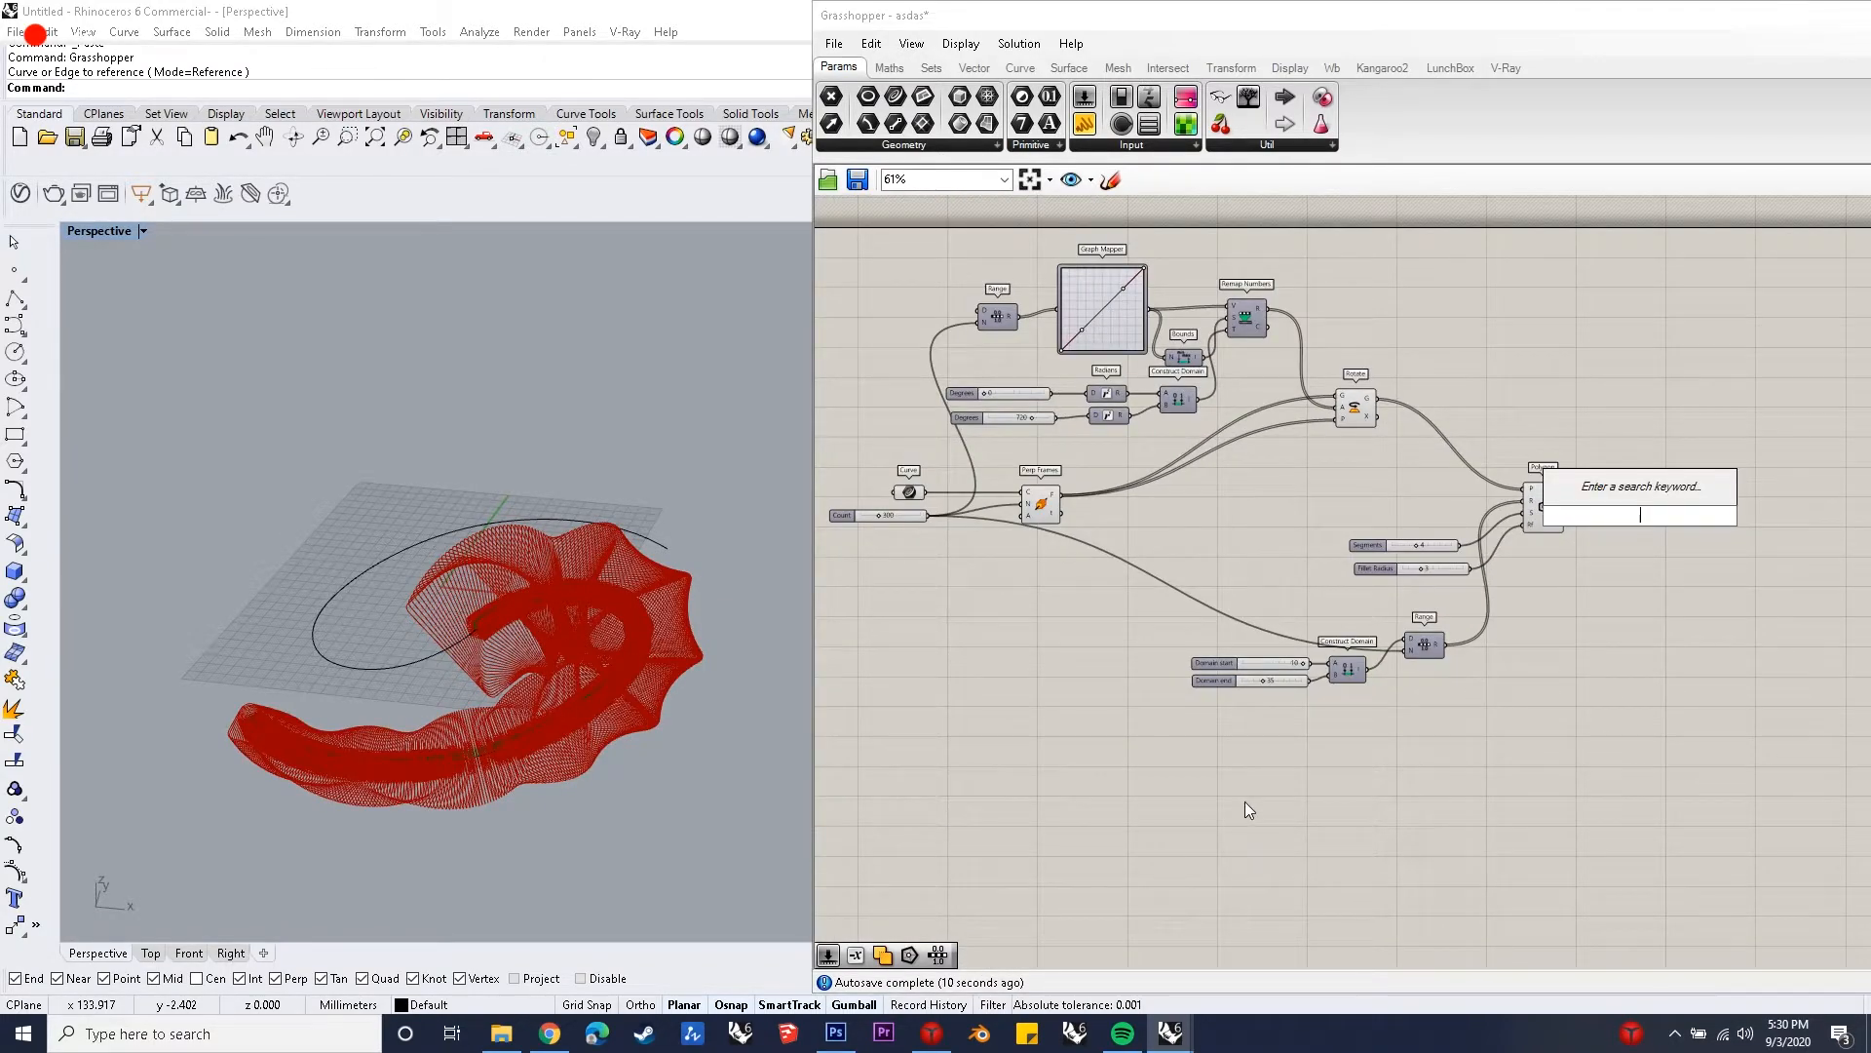
pyautogui.click(1246, 803)
# - Duplicate the whole frame-rotation and polygon definition, placing the copy directly below the original
pyautogui.scroll(-3, 1506, 477)
pyautogui.moveTo(1573, 663); pyautogui.dragTo(1089, 361)
pyautogui.keyDown('alt'); pyautogui.moveTo(1513, 490); pyautogui.dragTo(1529, 789); pyautogui.keyUp('alt')
pyautogui.click(1345, 801)
# - Set the copied definition's Curve parameter to reference the other curve in the Rhino viewport
pyautogui.scroll(4, 1128, 785)
pyautogui.click(1132, 777)
pyautogui.rightClick(1132, 777)
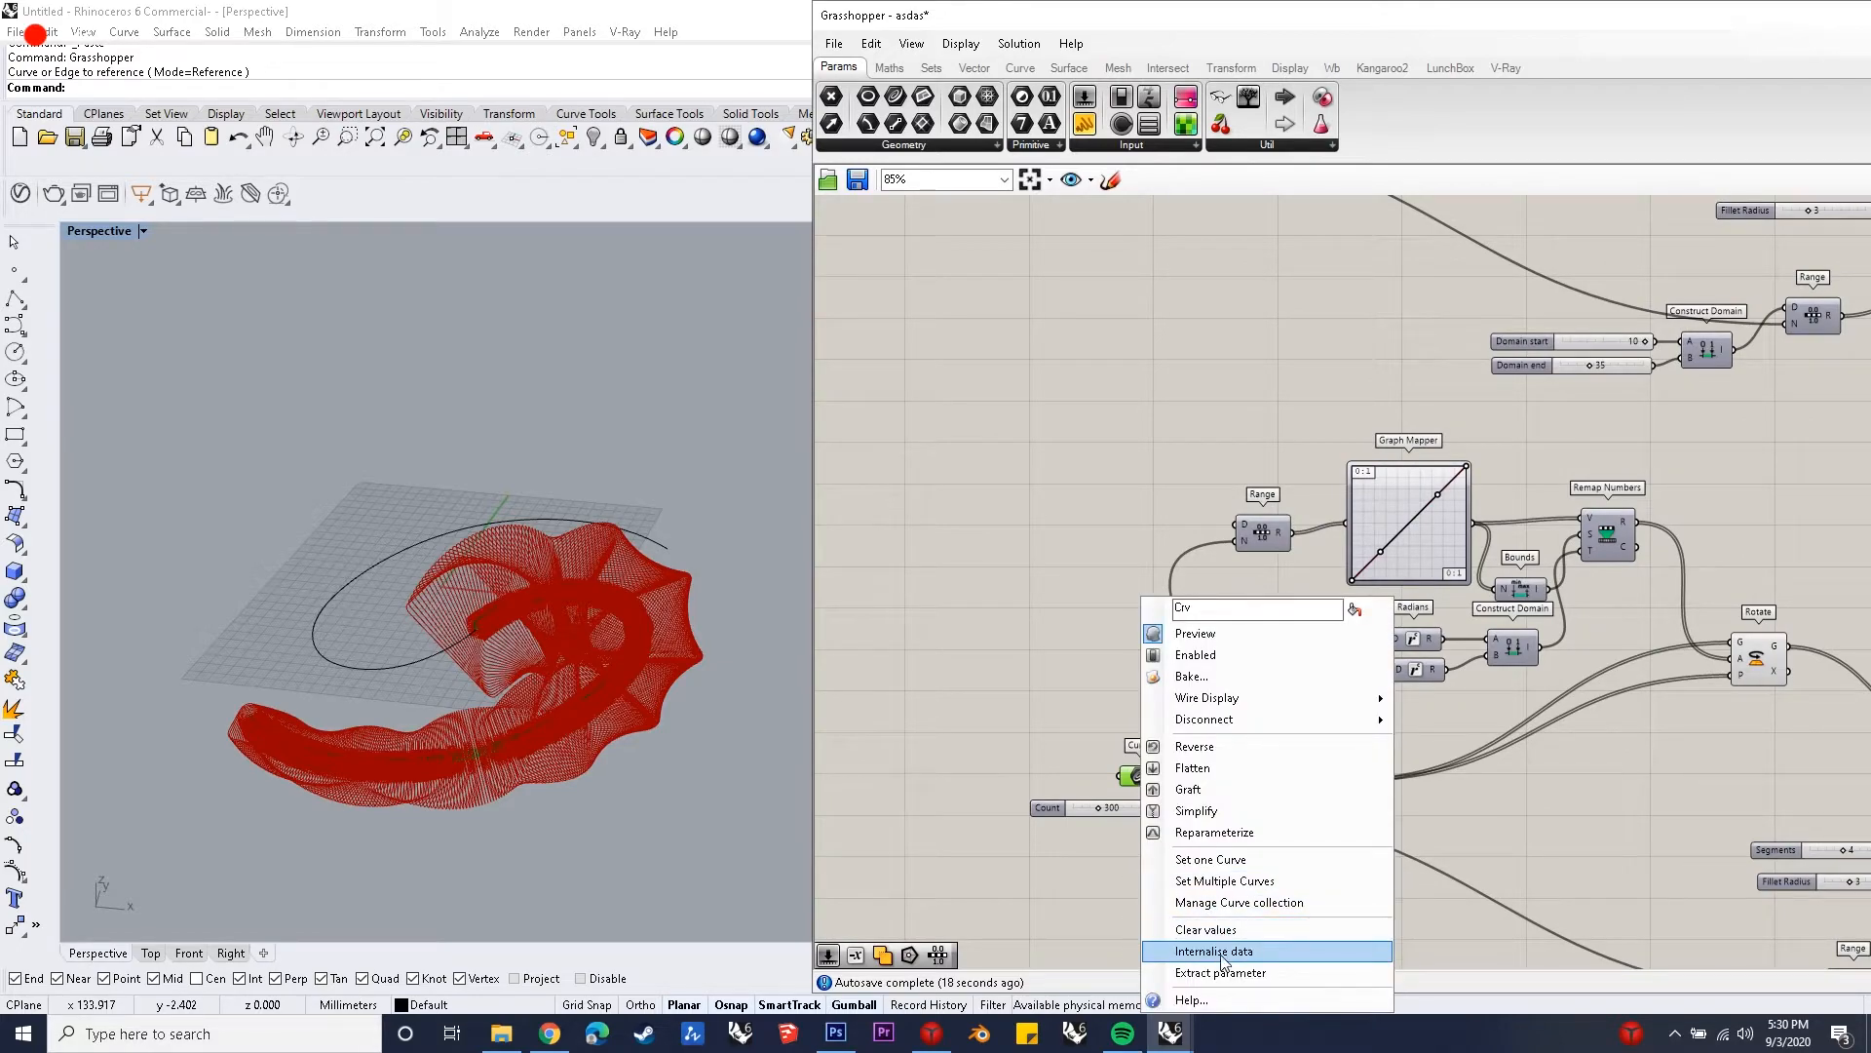
pyautogui.click(1211, 858)
pyautogui.click(343, 663)
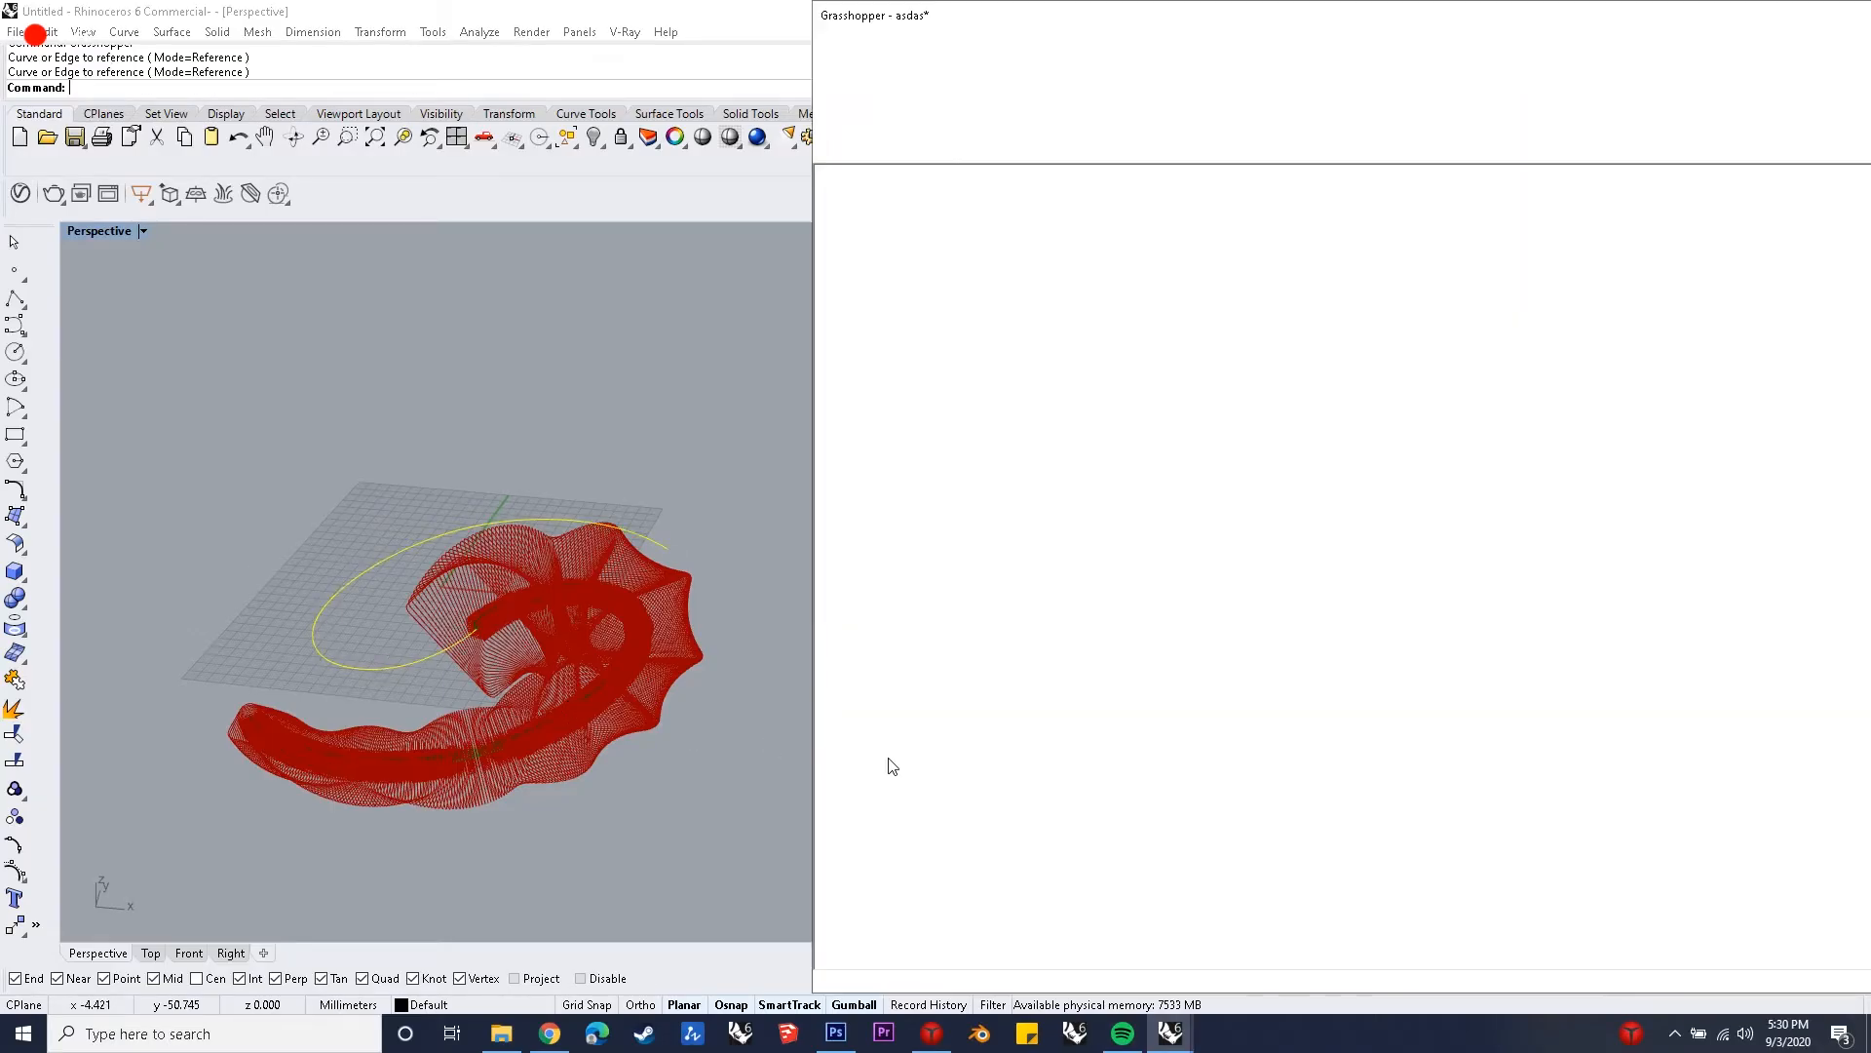
# - Add a Merge component and wire the original and copied Polygon outputs to D1 and D2
pyautogui.scroll(-4, 1274, 503)
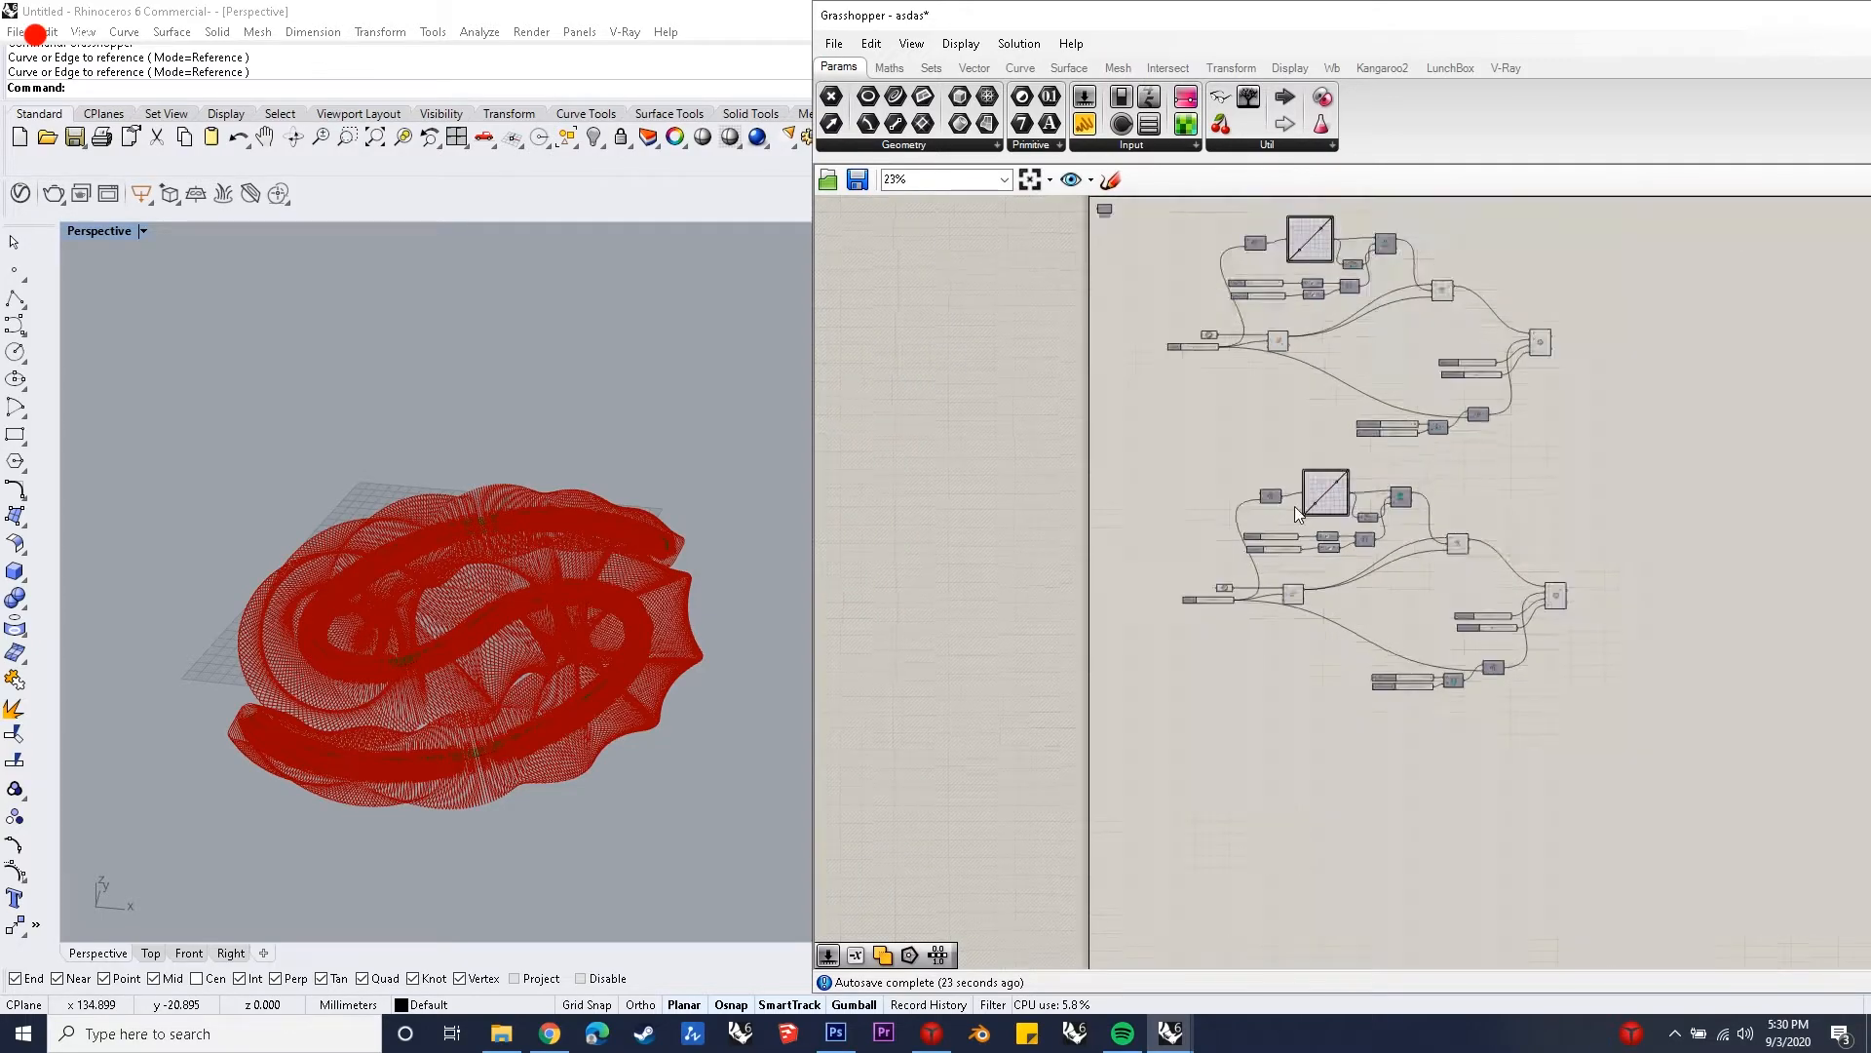
pyautogui.doubleClick(1398, 485)
pyautogui.write('merge')
pyautogui.press('Return')
pyautogui.scroll(4, 1281, 349)
pyautogui.moveTo(1265, 310); pyautogui.dragTo(1310, 959)
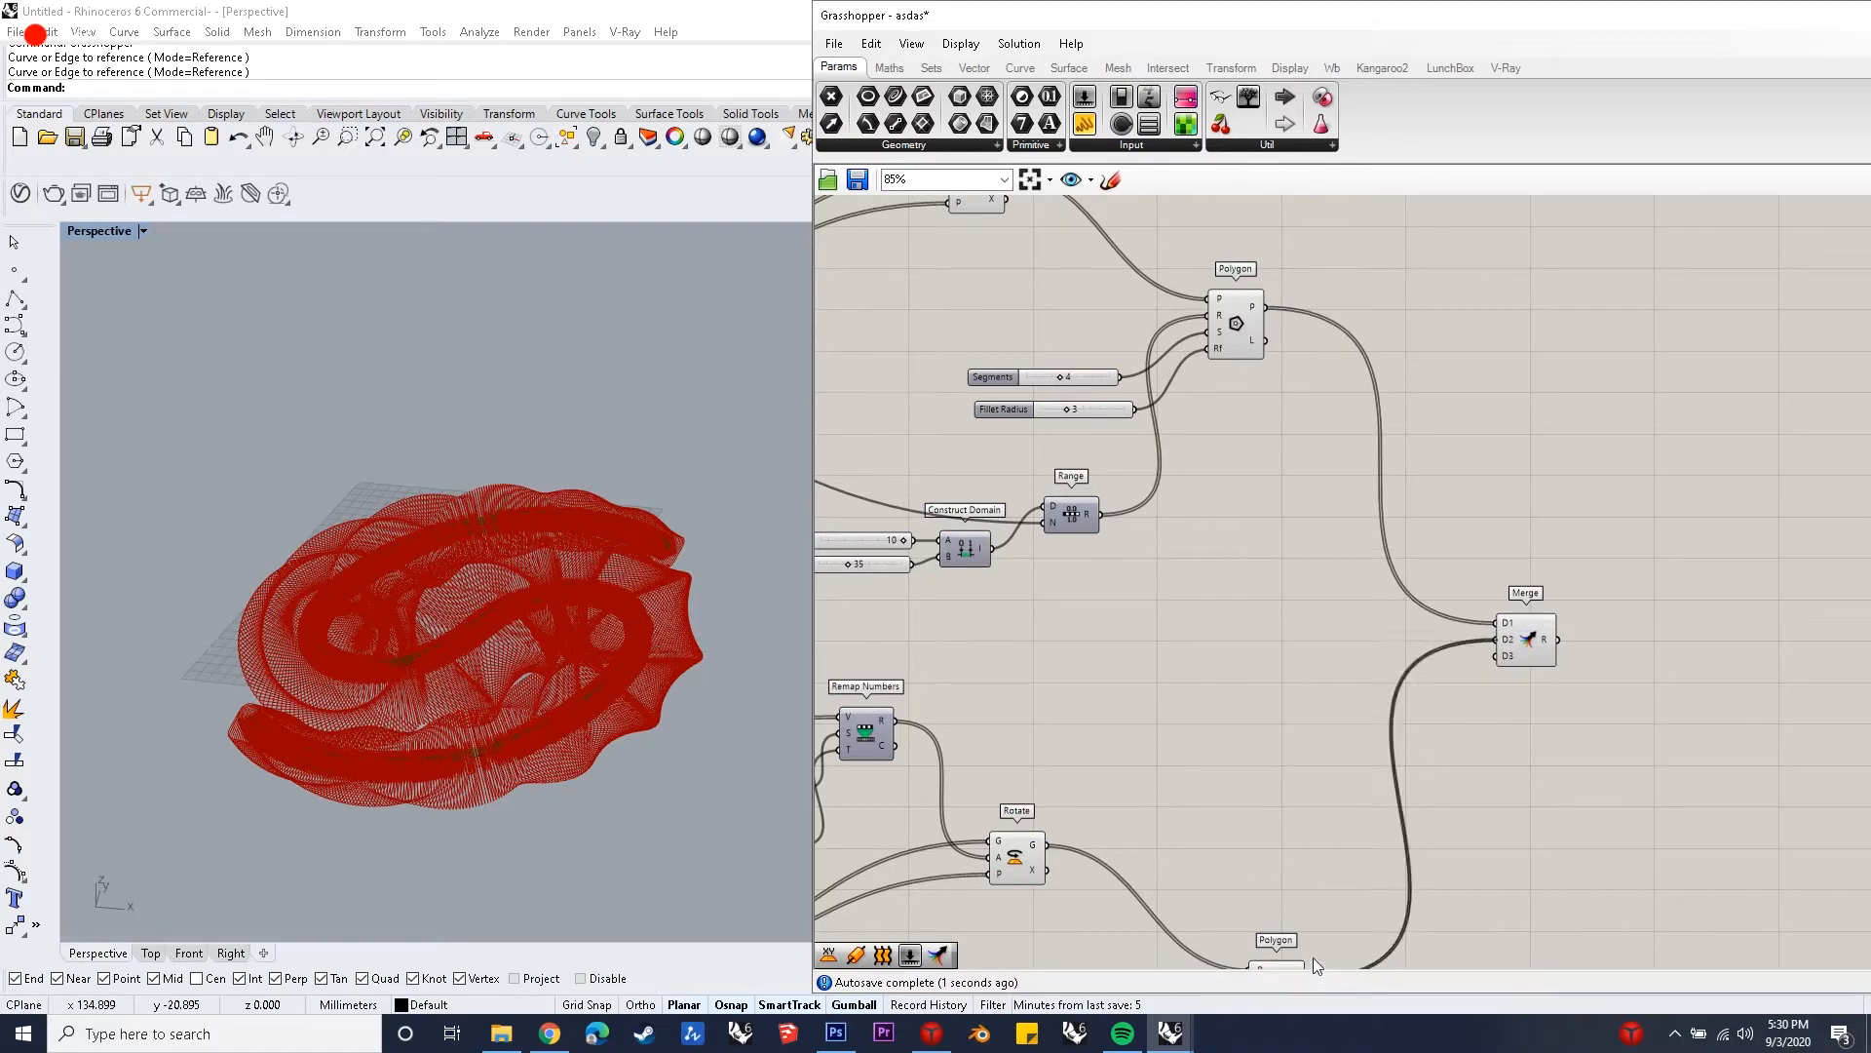
# - Add a Pipe component and place it to the right of Merge
pyautogui.scroll(-3, 1518, 657)
pyautogui.scroll(2, 1520, 647)
pyautogui.doubleClick(1520, 643)
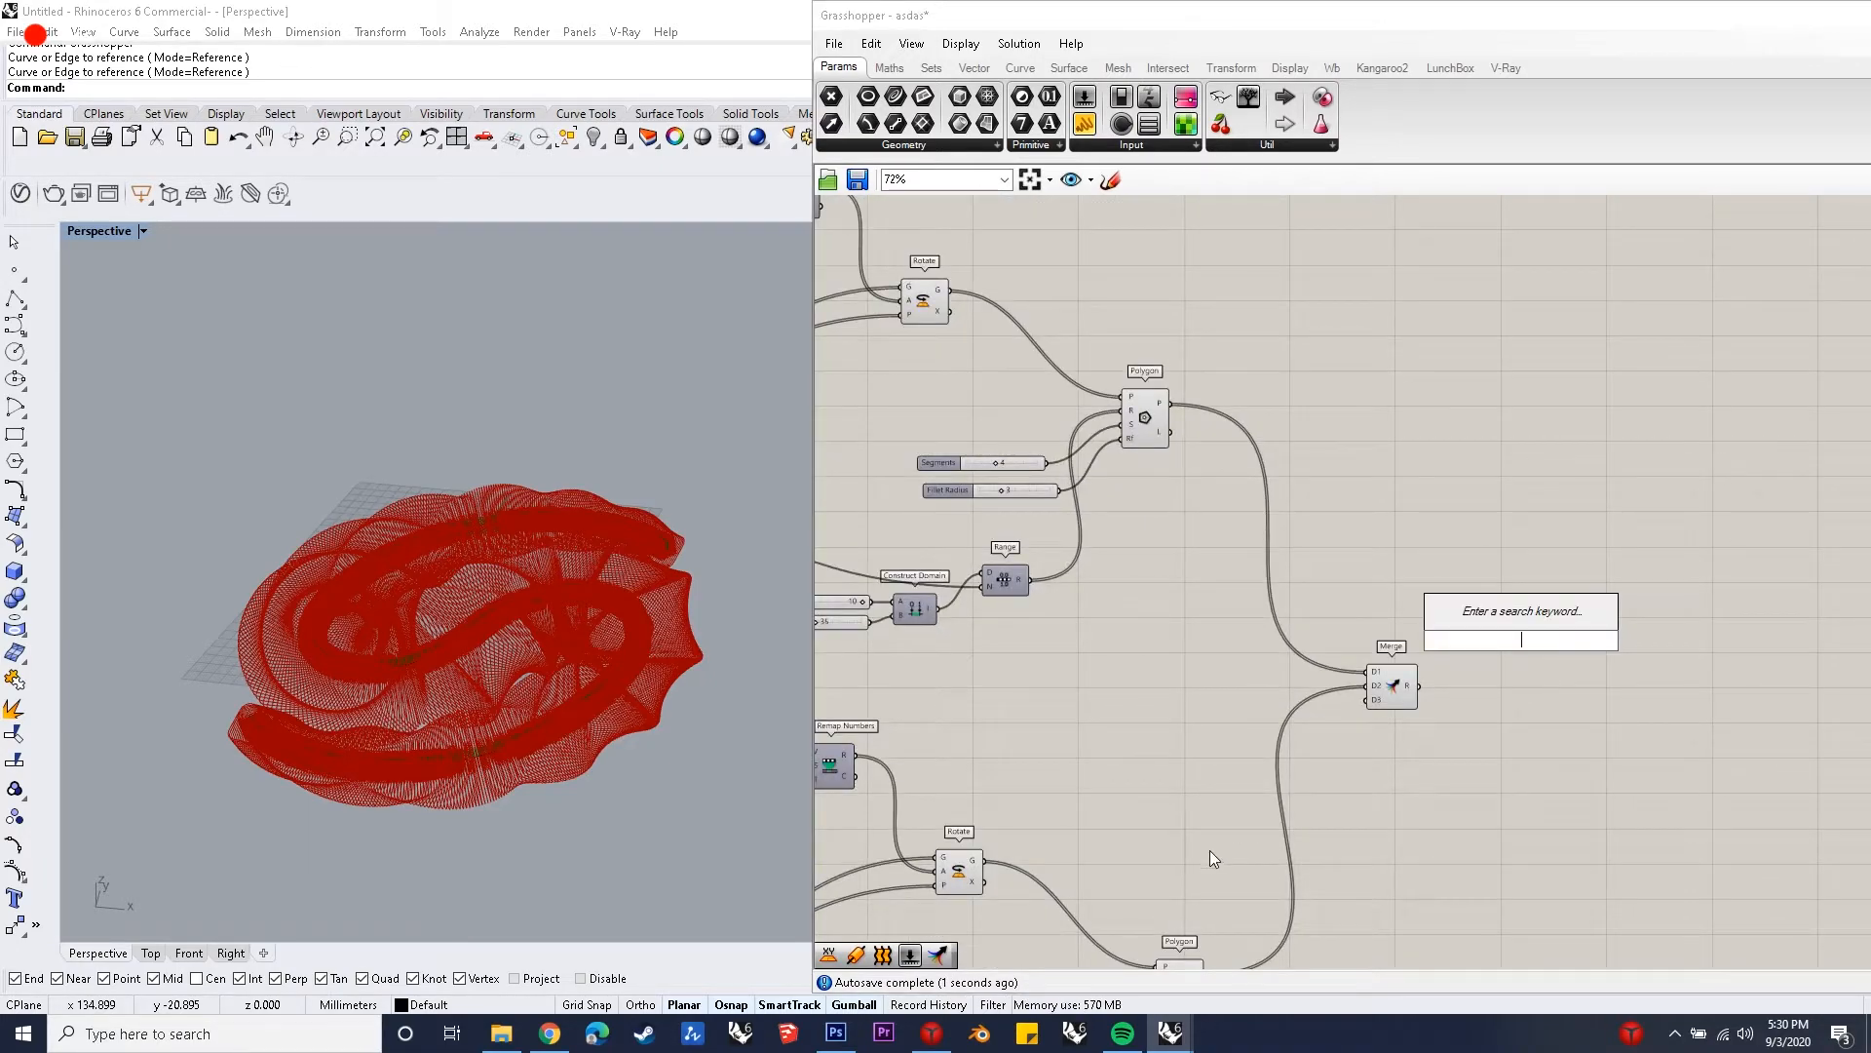
pyautogui.write('pipe')
pyautogui.press('Return')
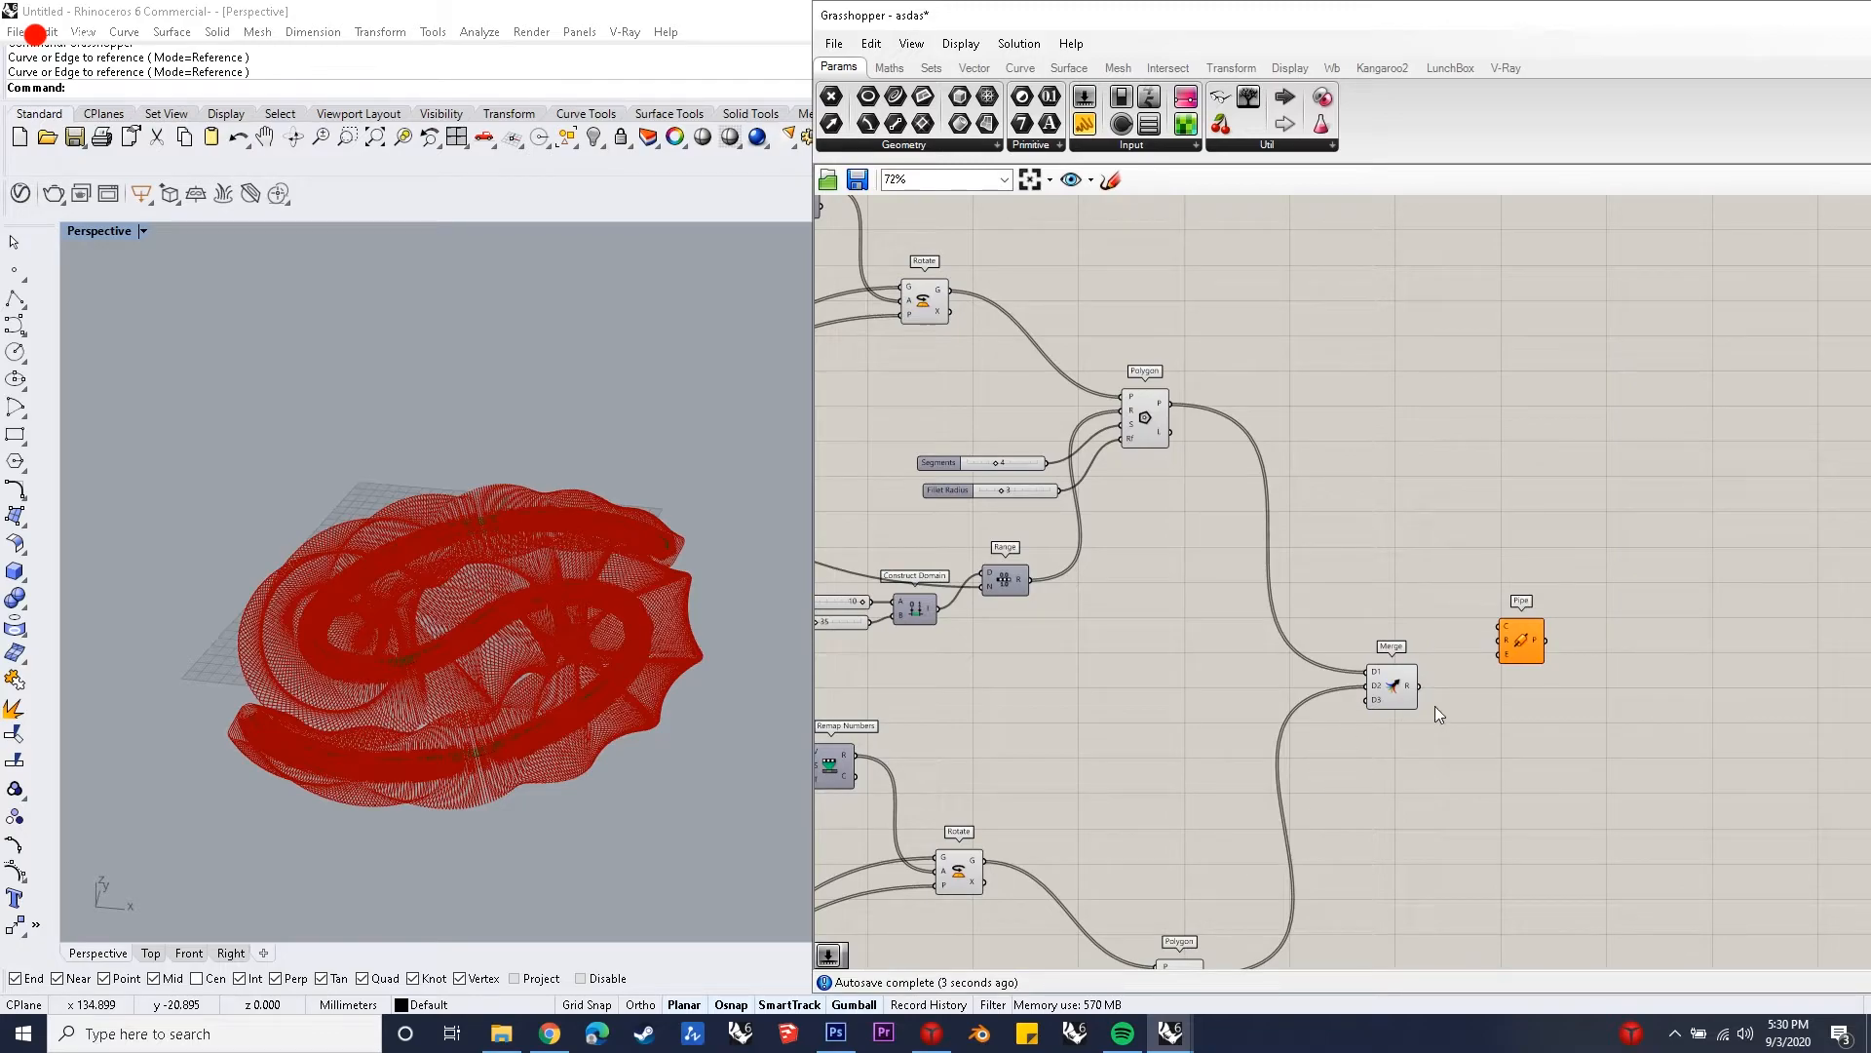
pyautogui.scroll(2, 1435, 705)
pyautogui.moveTo(1527, 629); pyautogui.dragTo(1669, 705)
# - Add two number sliders, with values 2 and 0.3, below the space between Merge and Pipe
pyautogui.doubleClick(1464, 809)
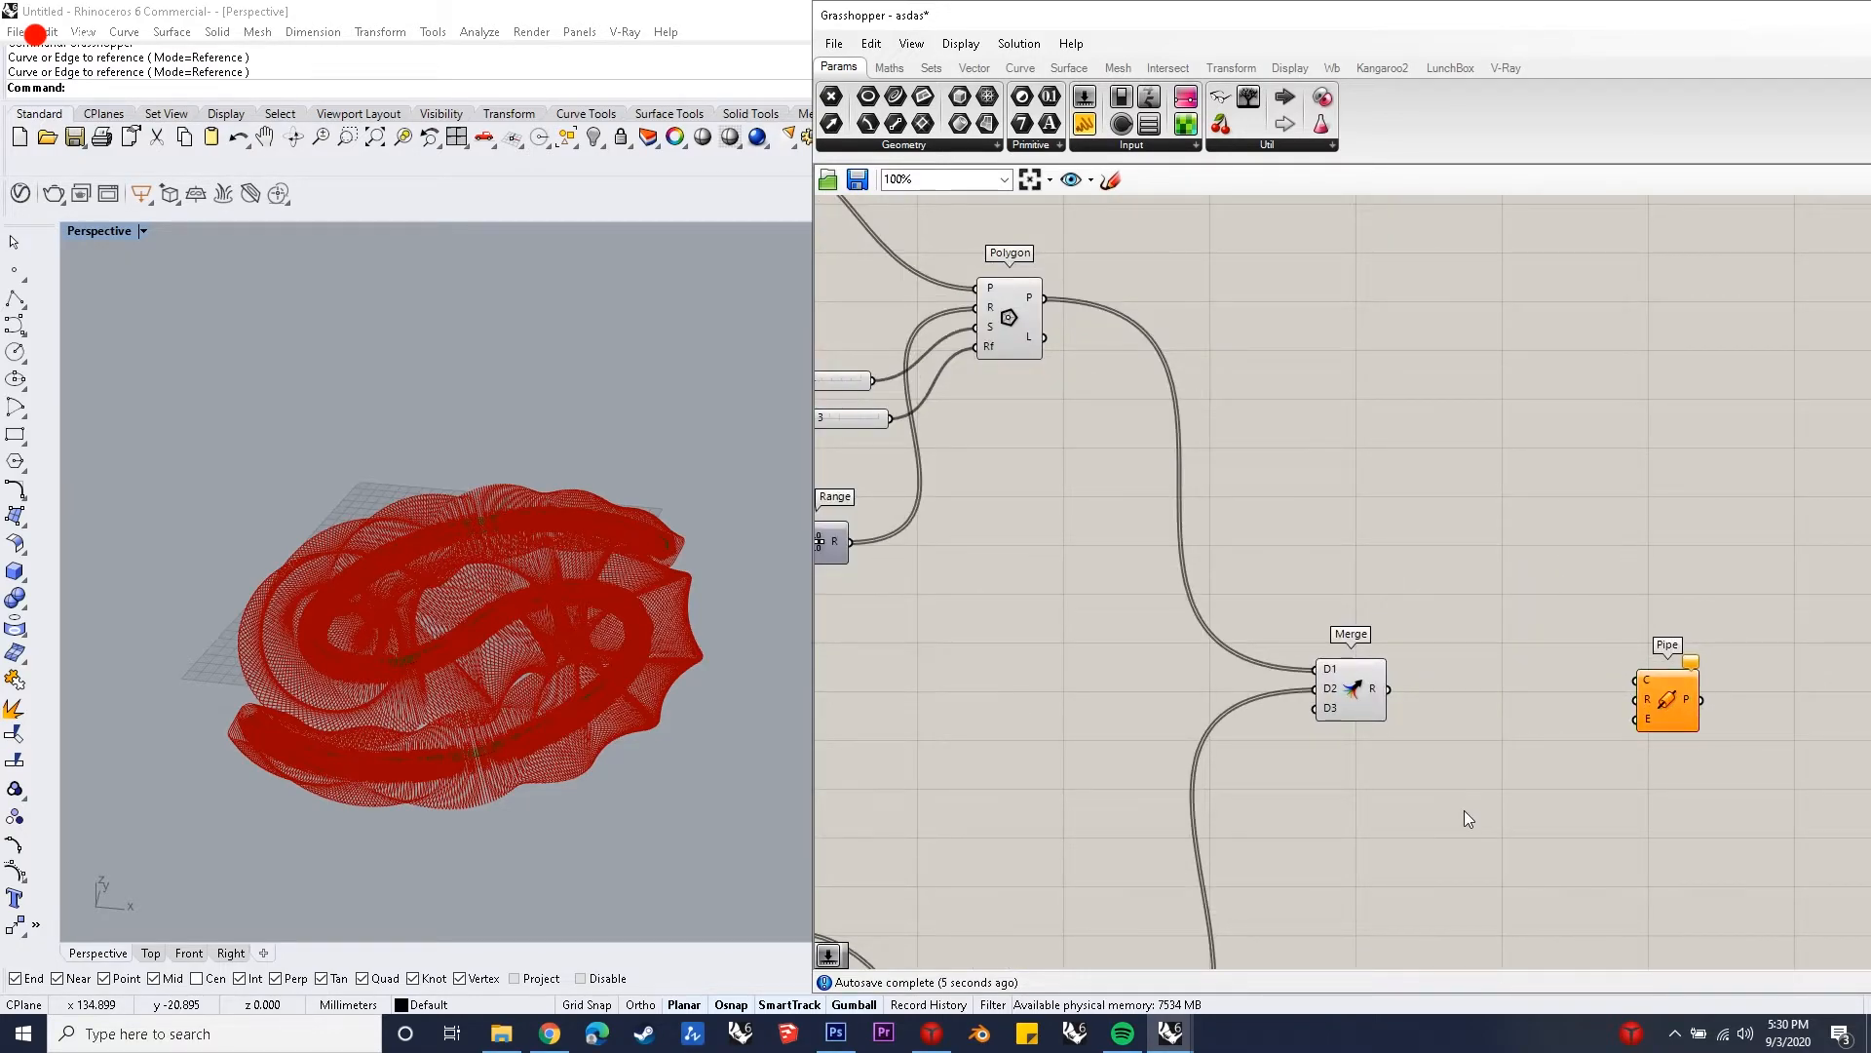
pyautogui.write('2')
pyautogui.press('Return')
pyautogui.doubleClick(1452, 774)
pyautogui.write('0.3')
pyautogui.press('Return')
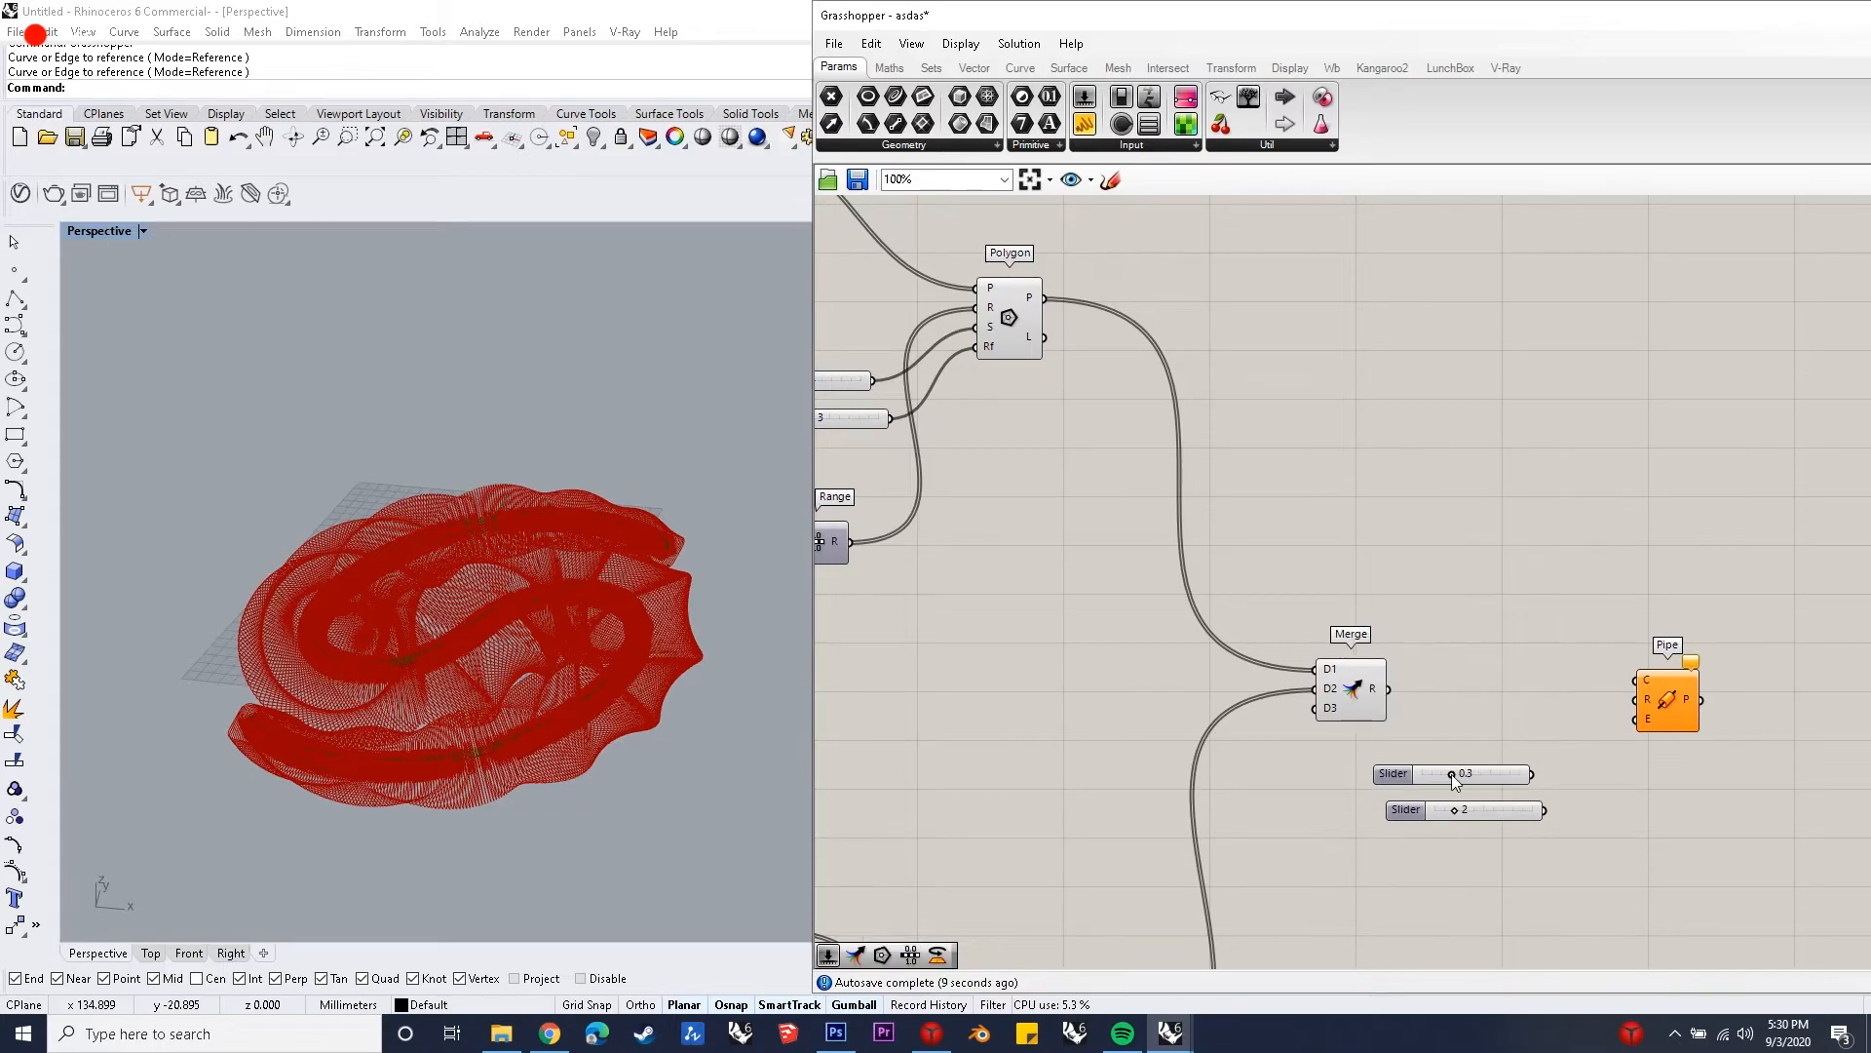
# - Wire the 0.3 slider to Pipe's radius, the 2 slider to its caps, and Merge's result to its curve input
pyautogui.moveTo(1533, 775)
pyautogui.mouseDown()
pyautogui.moveTo(1637, 701)
pyautogui.moveTo(1547, 809)
pyautogui.mouseUp()
pyautogui.moveTo(1637, 680); pyautogui.dragTo(1379, 692)
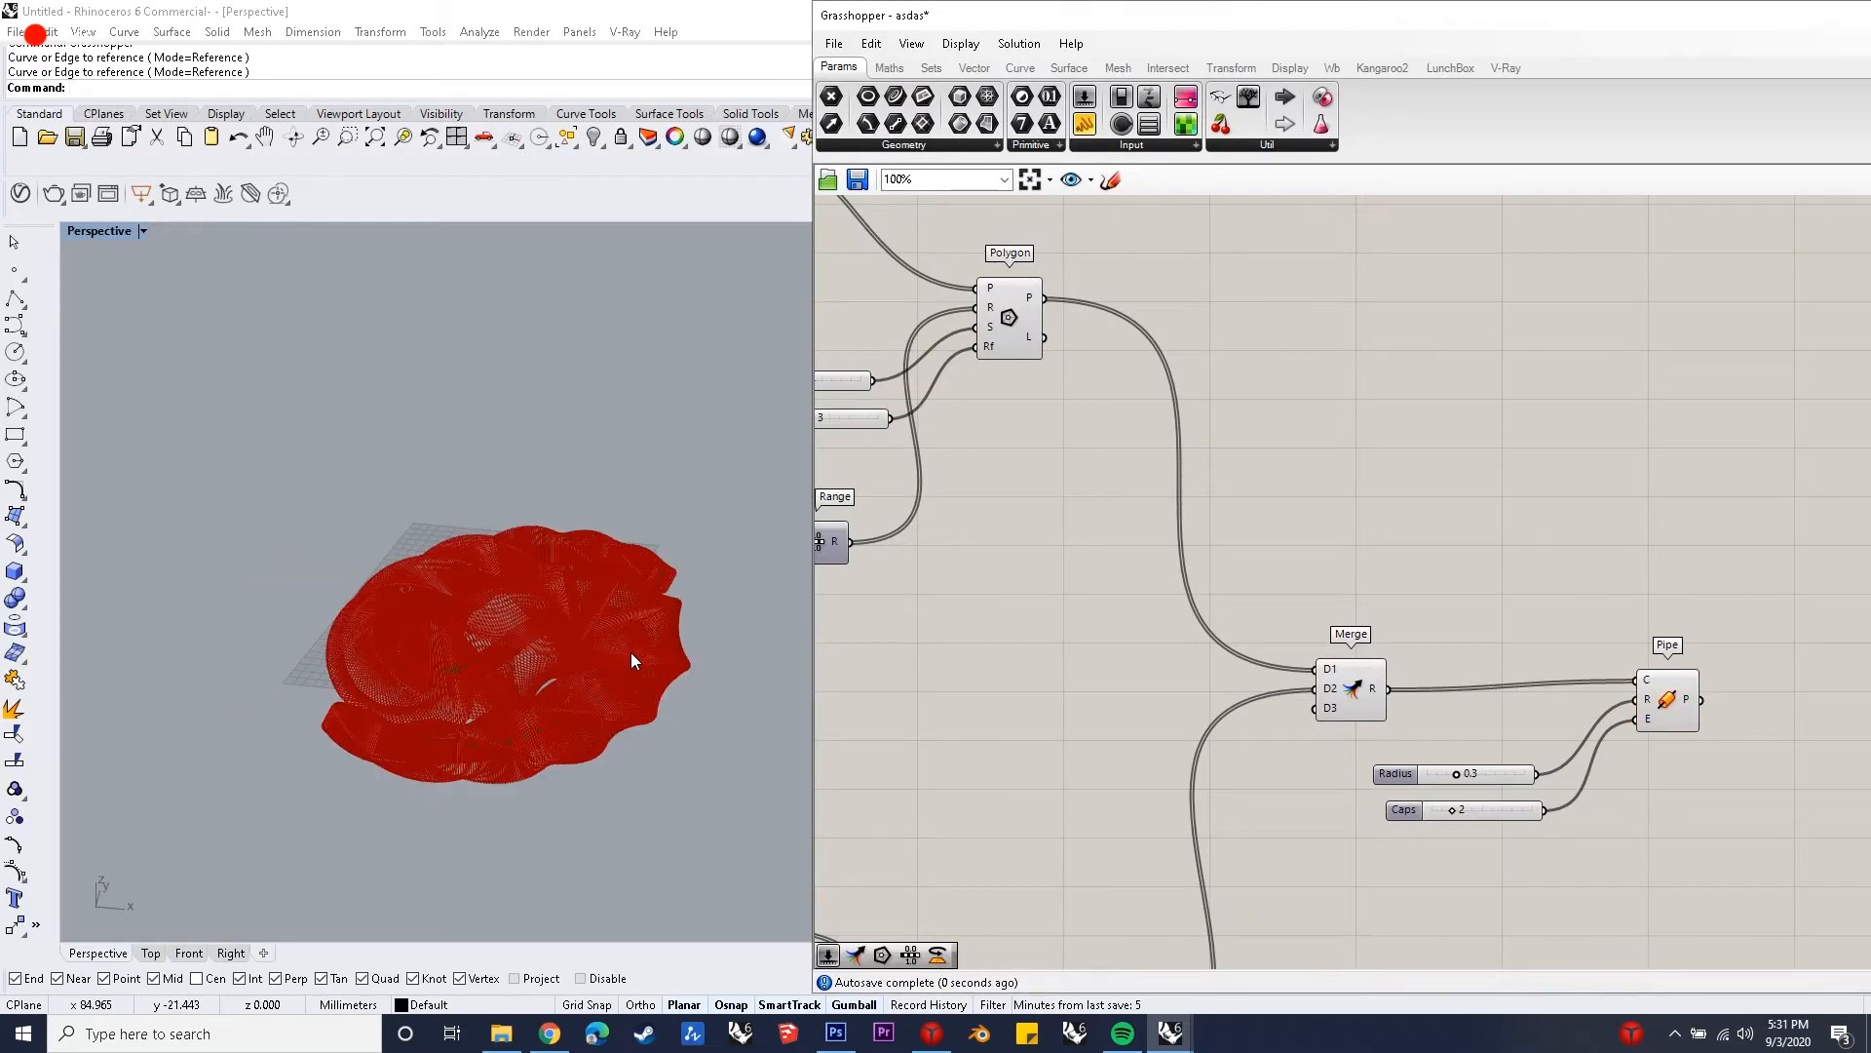
pyautogui.click(1669, 699)
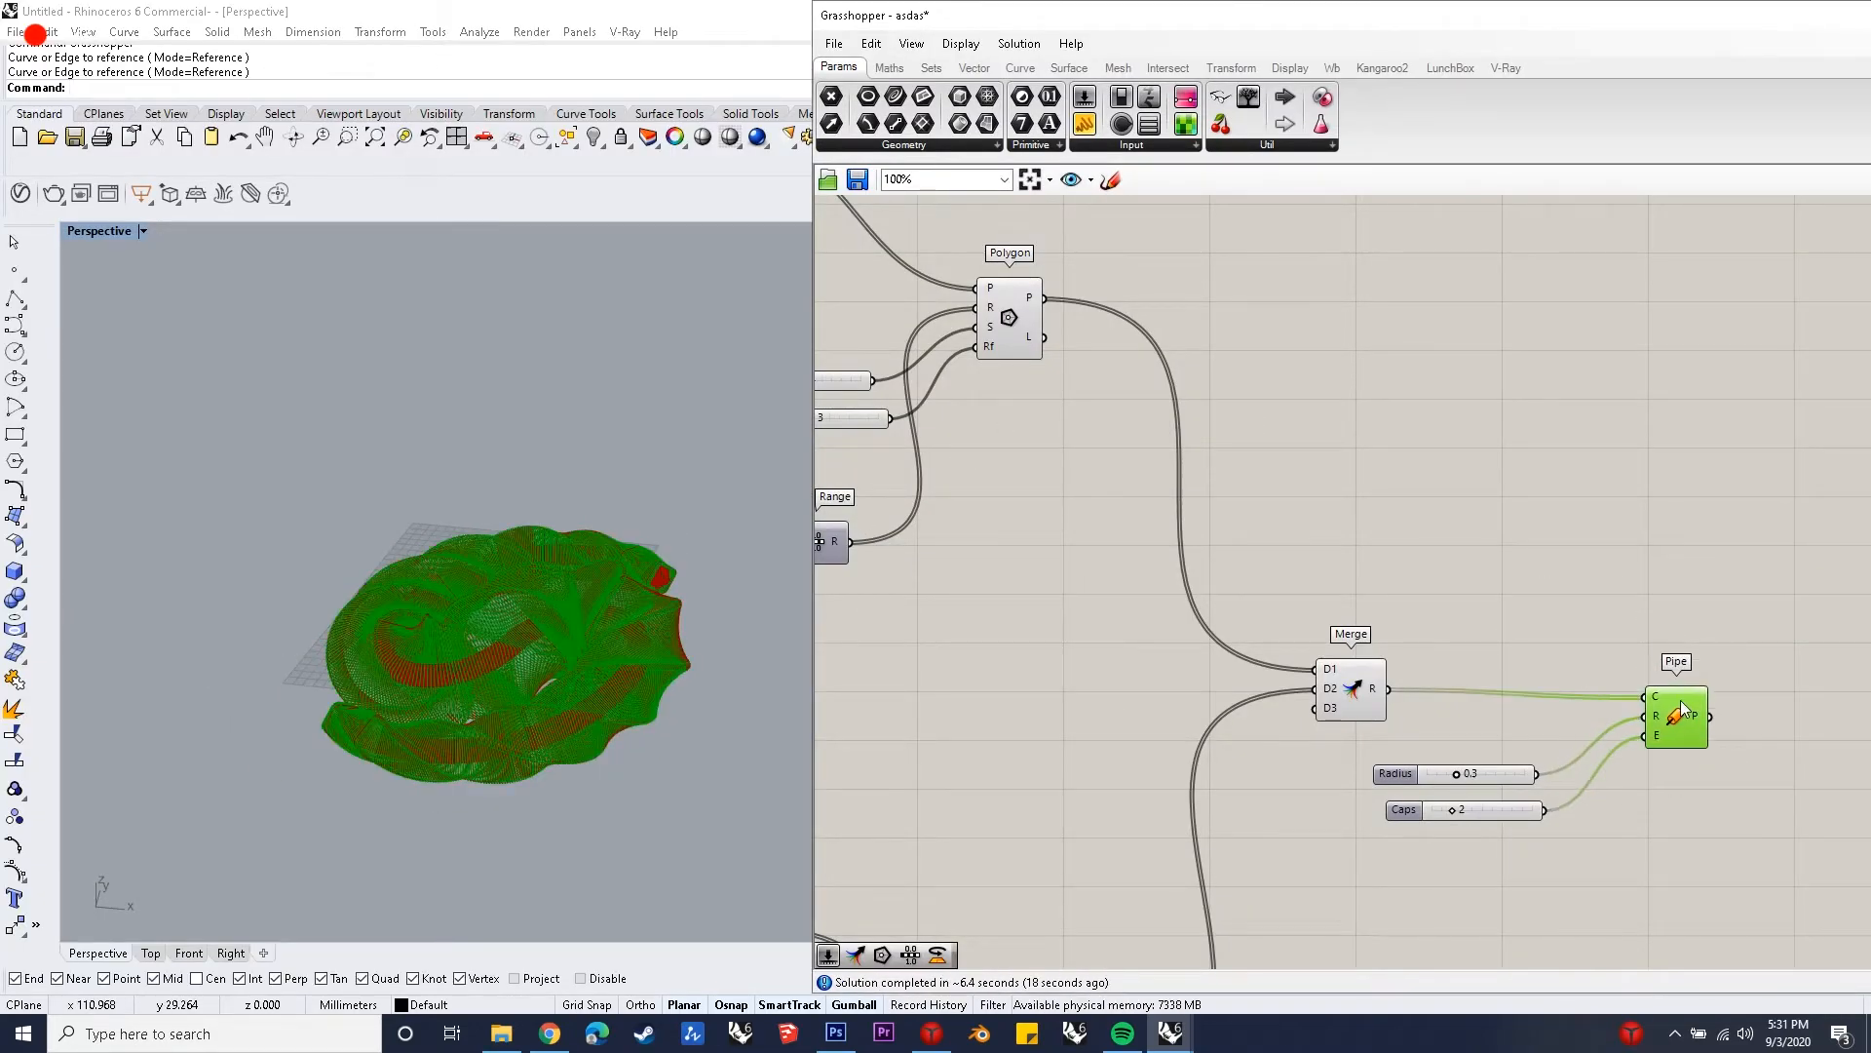
# - Bake the Pipe component's geometry to Rhino on the Default layer with the default attributes
pyautogui.scroll(-3, 1679, 564)
pyautogui.scroll(-4, 1679, 558)
pyautogui.click(1476, 596)
pyautogui.scroll(-3, 1477, 597)
pyautogui.moveTo(1470, 907); pyautogui.dragTo(1555, 785)
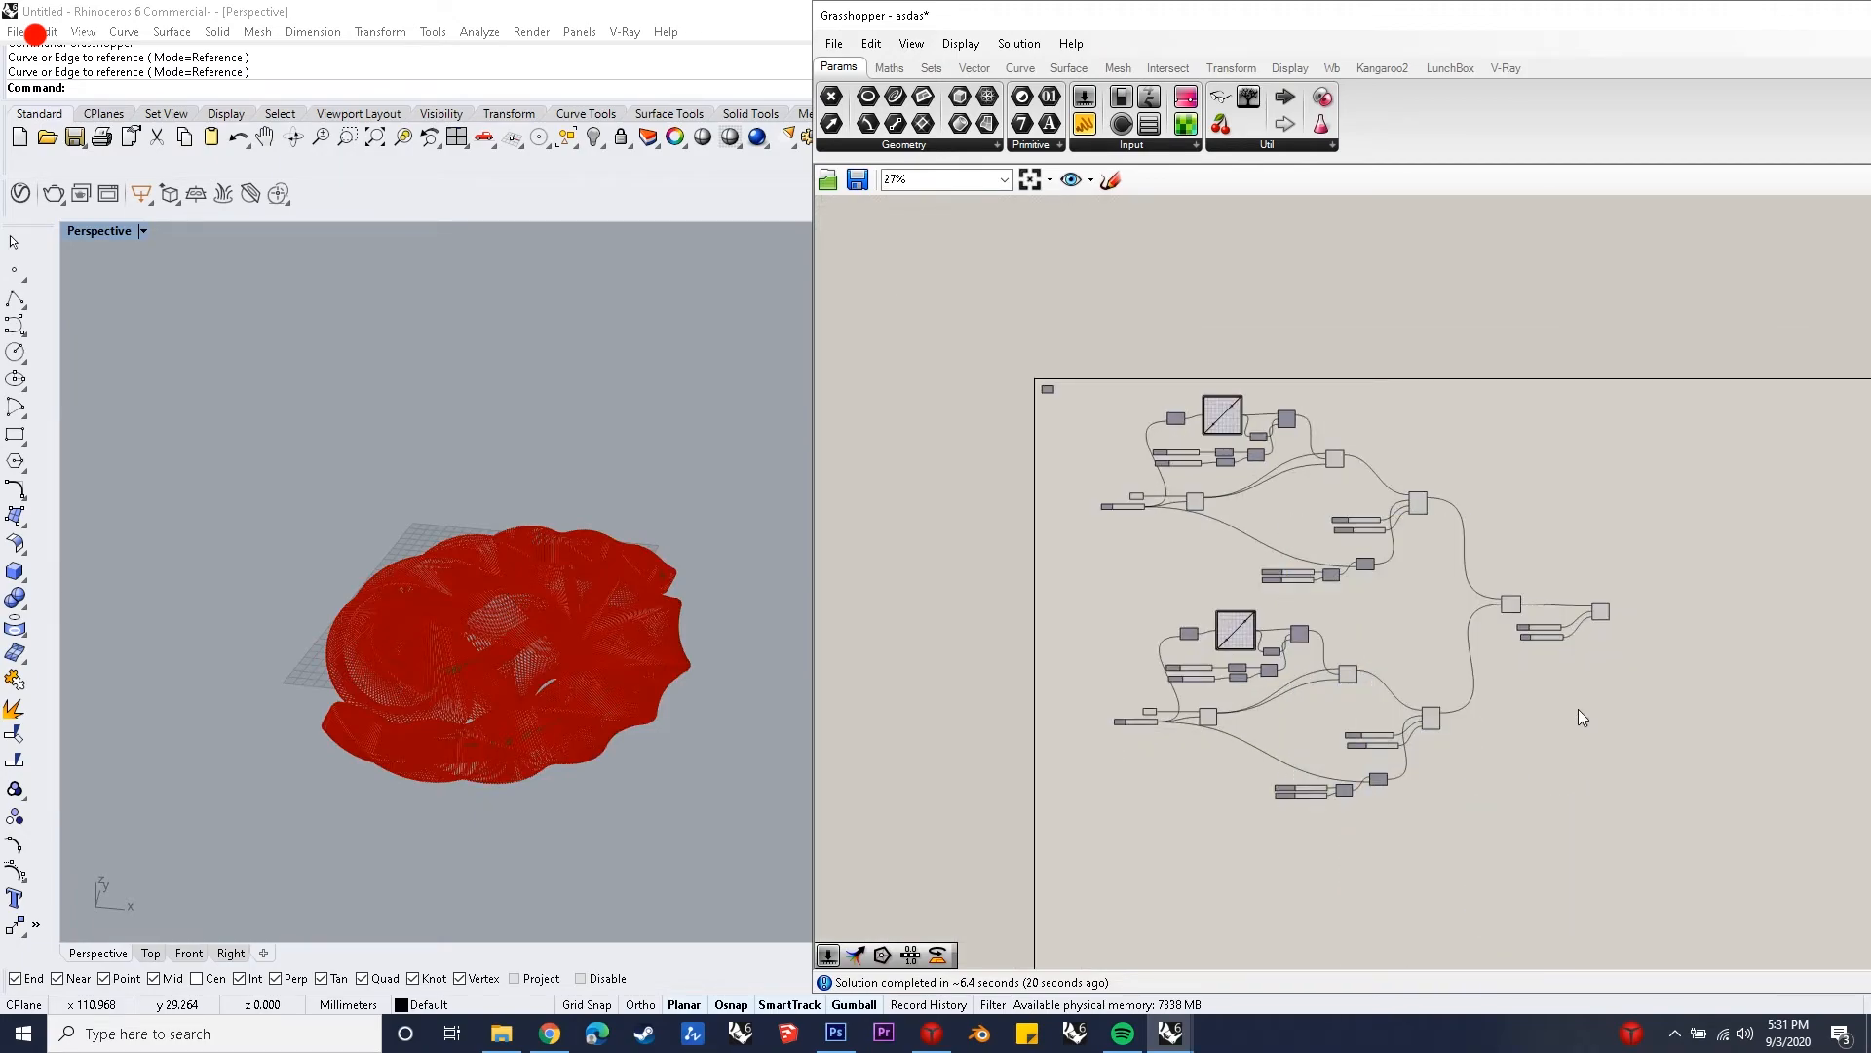
pyautogui.scroll(7, 1583, 694)
pyautogui.rightClick(1626, 490)
pyautogui.click(1620, 492)
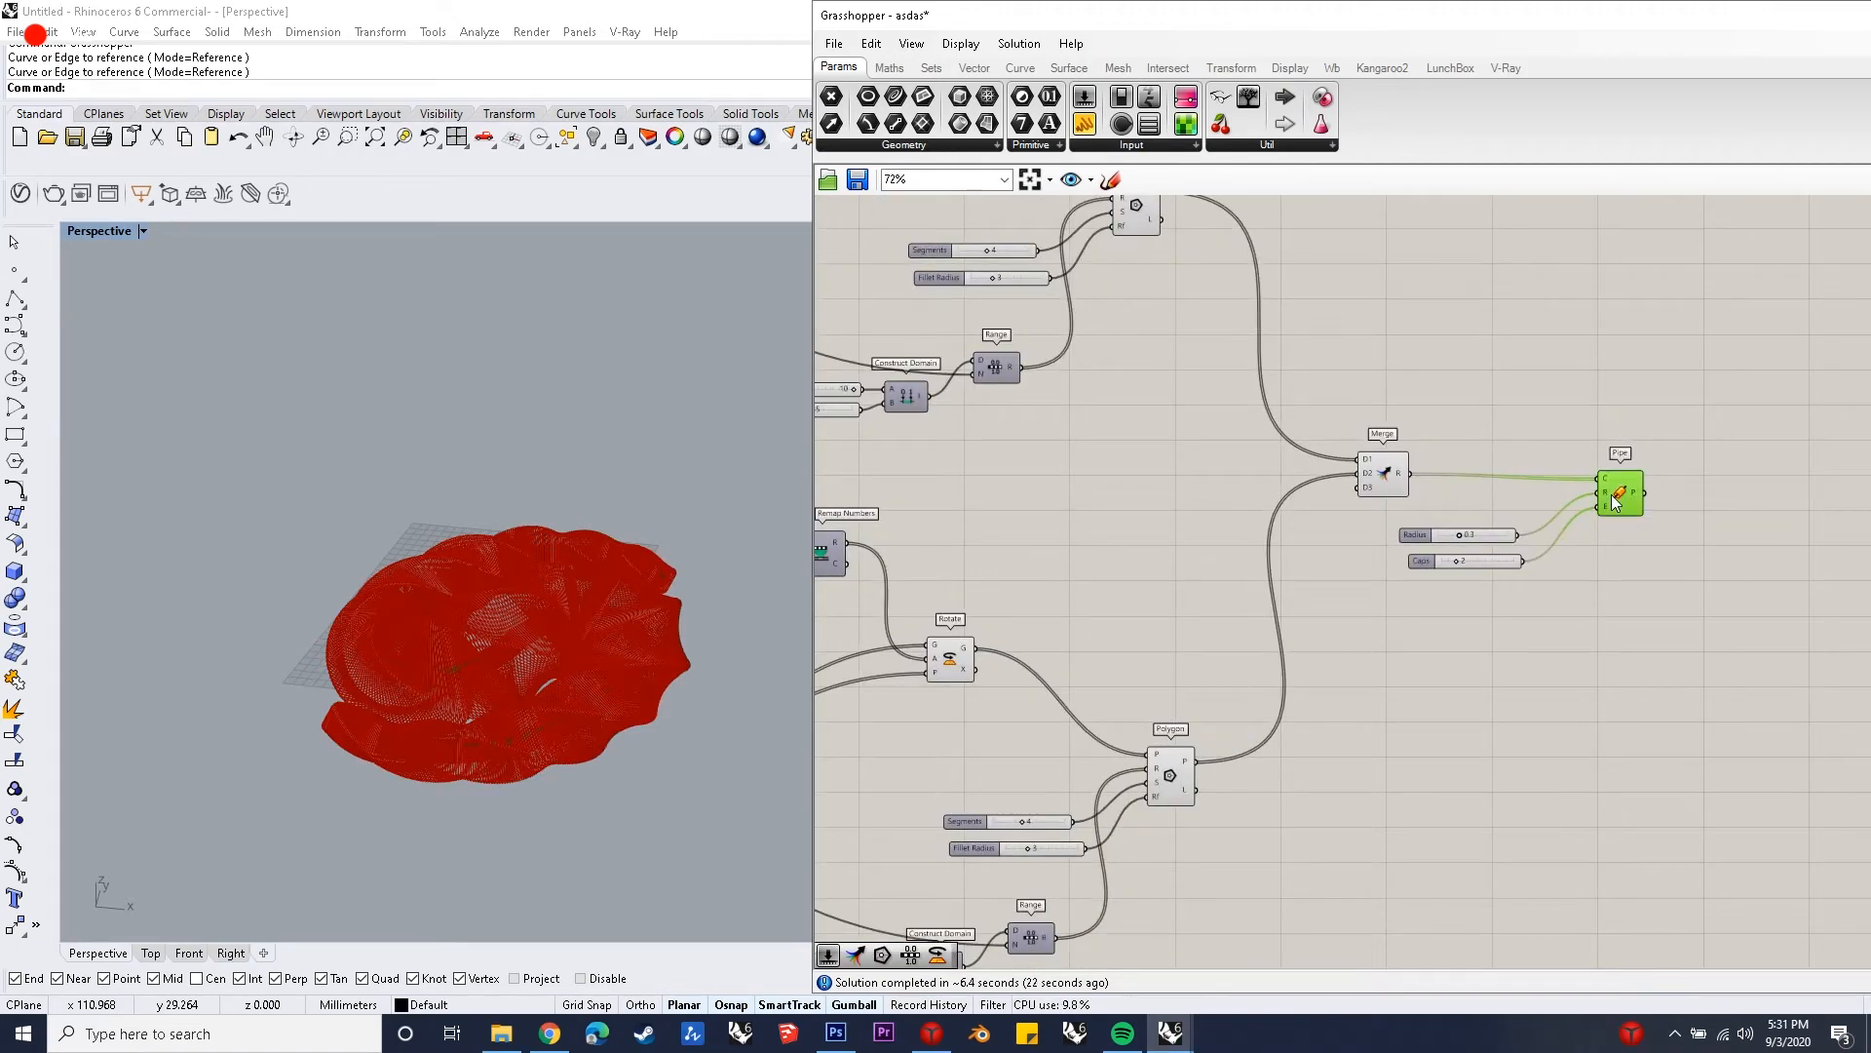
pyautogui.rightClick(1615, 495)
pyautogui.click(1662, 575)
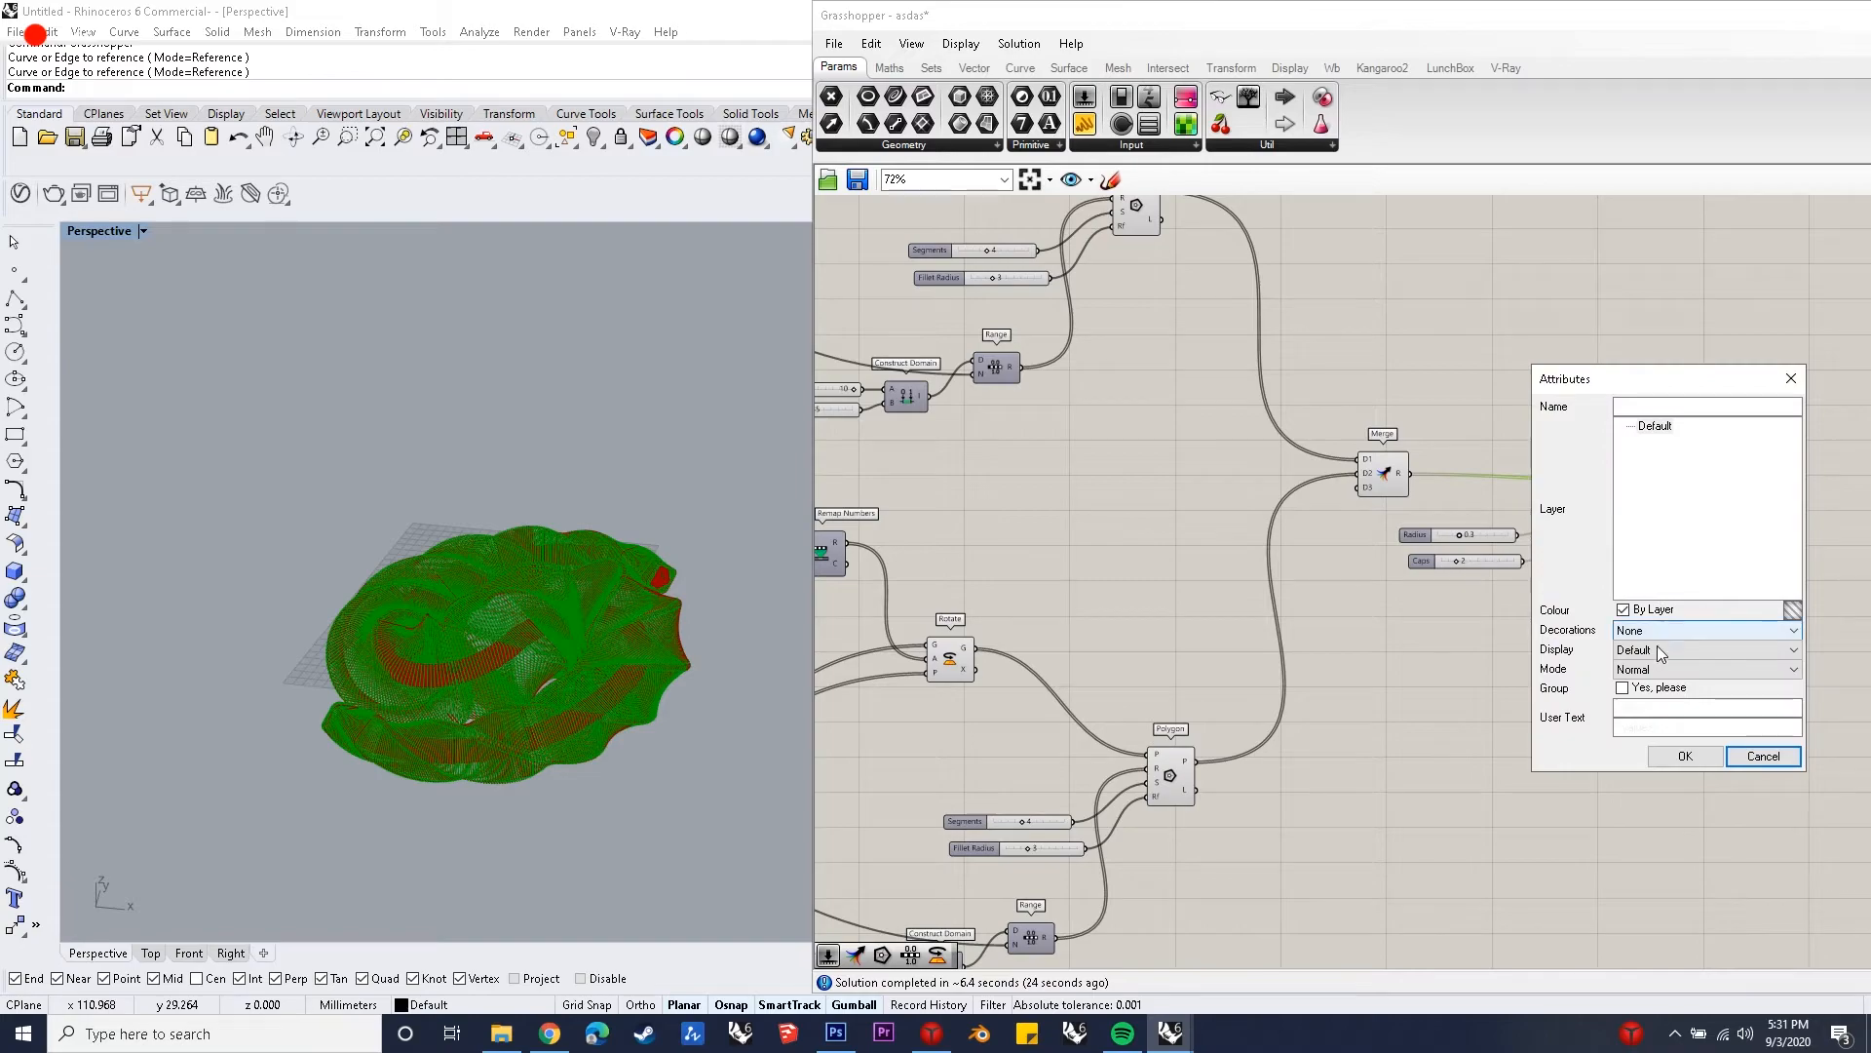
pyautogui.click(1694, 764)
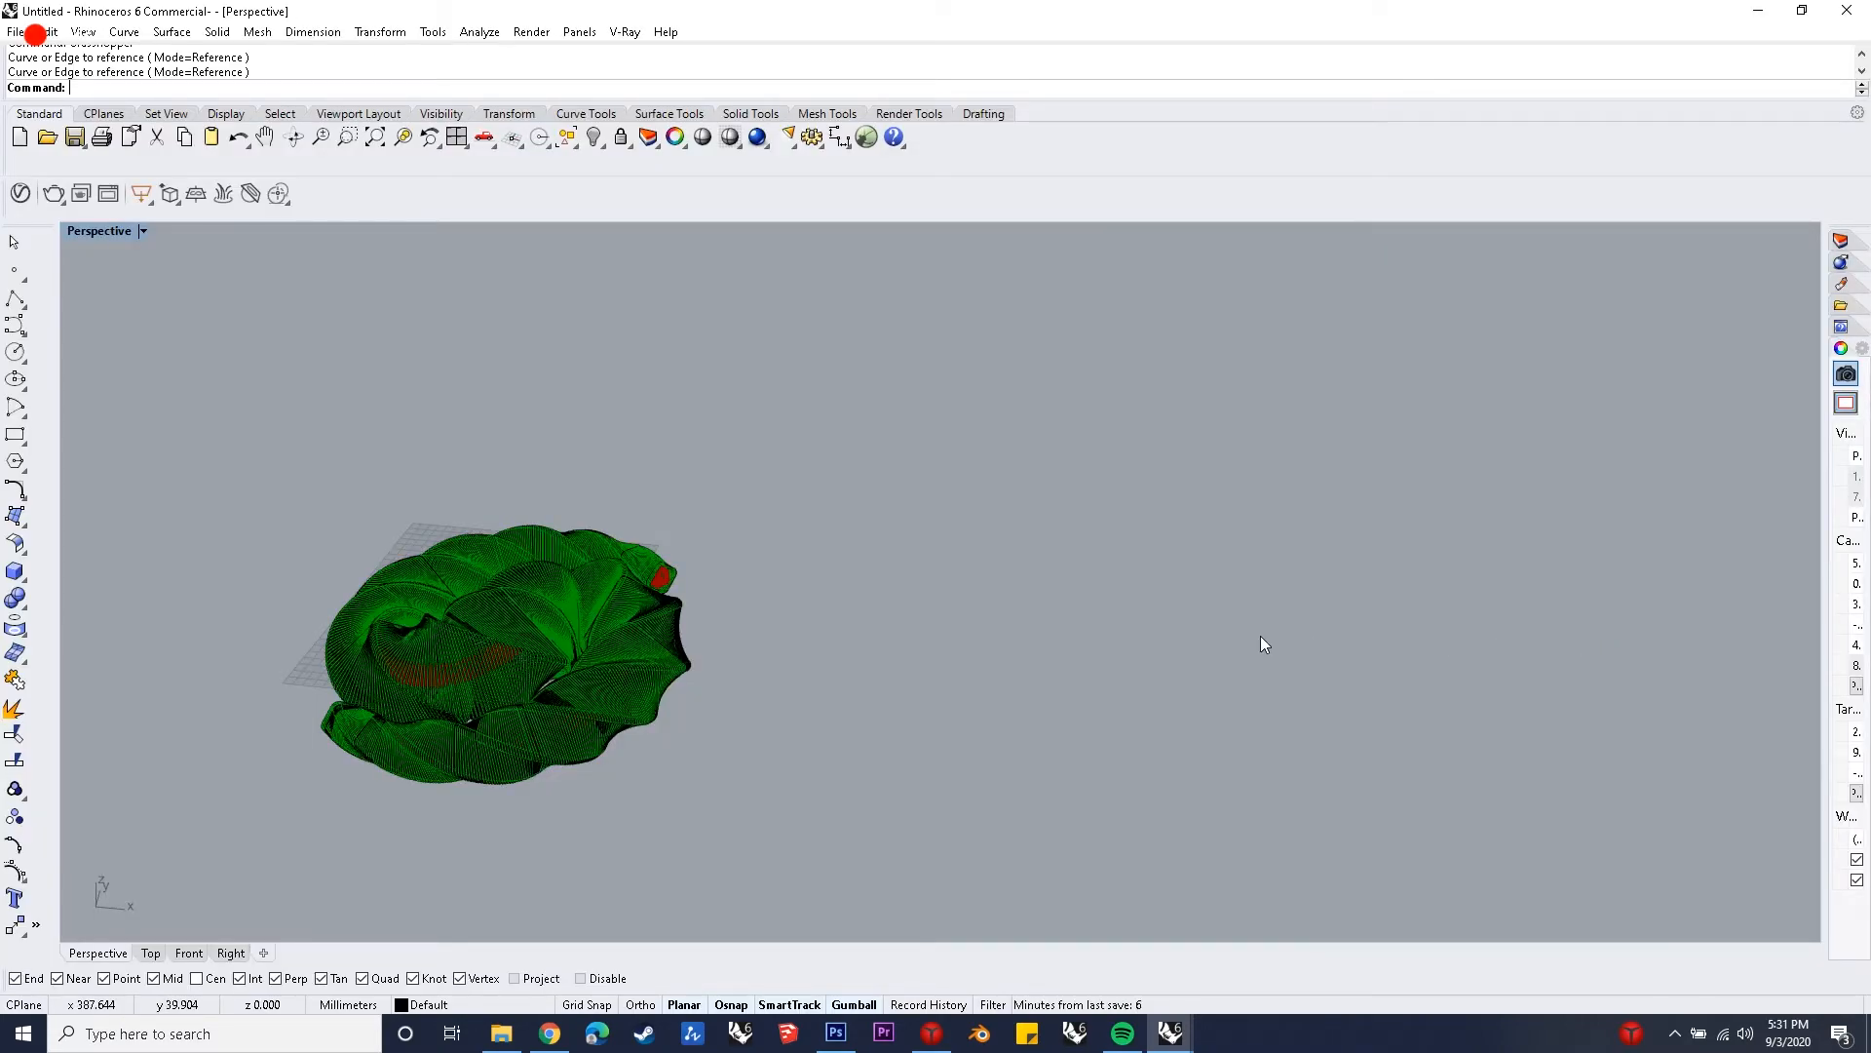
# - Examine the baked twisted pipe form in Rhino's Perspective viewport from several angles and distances
pyautogui.write('Grasshopper')
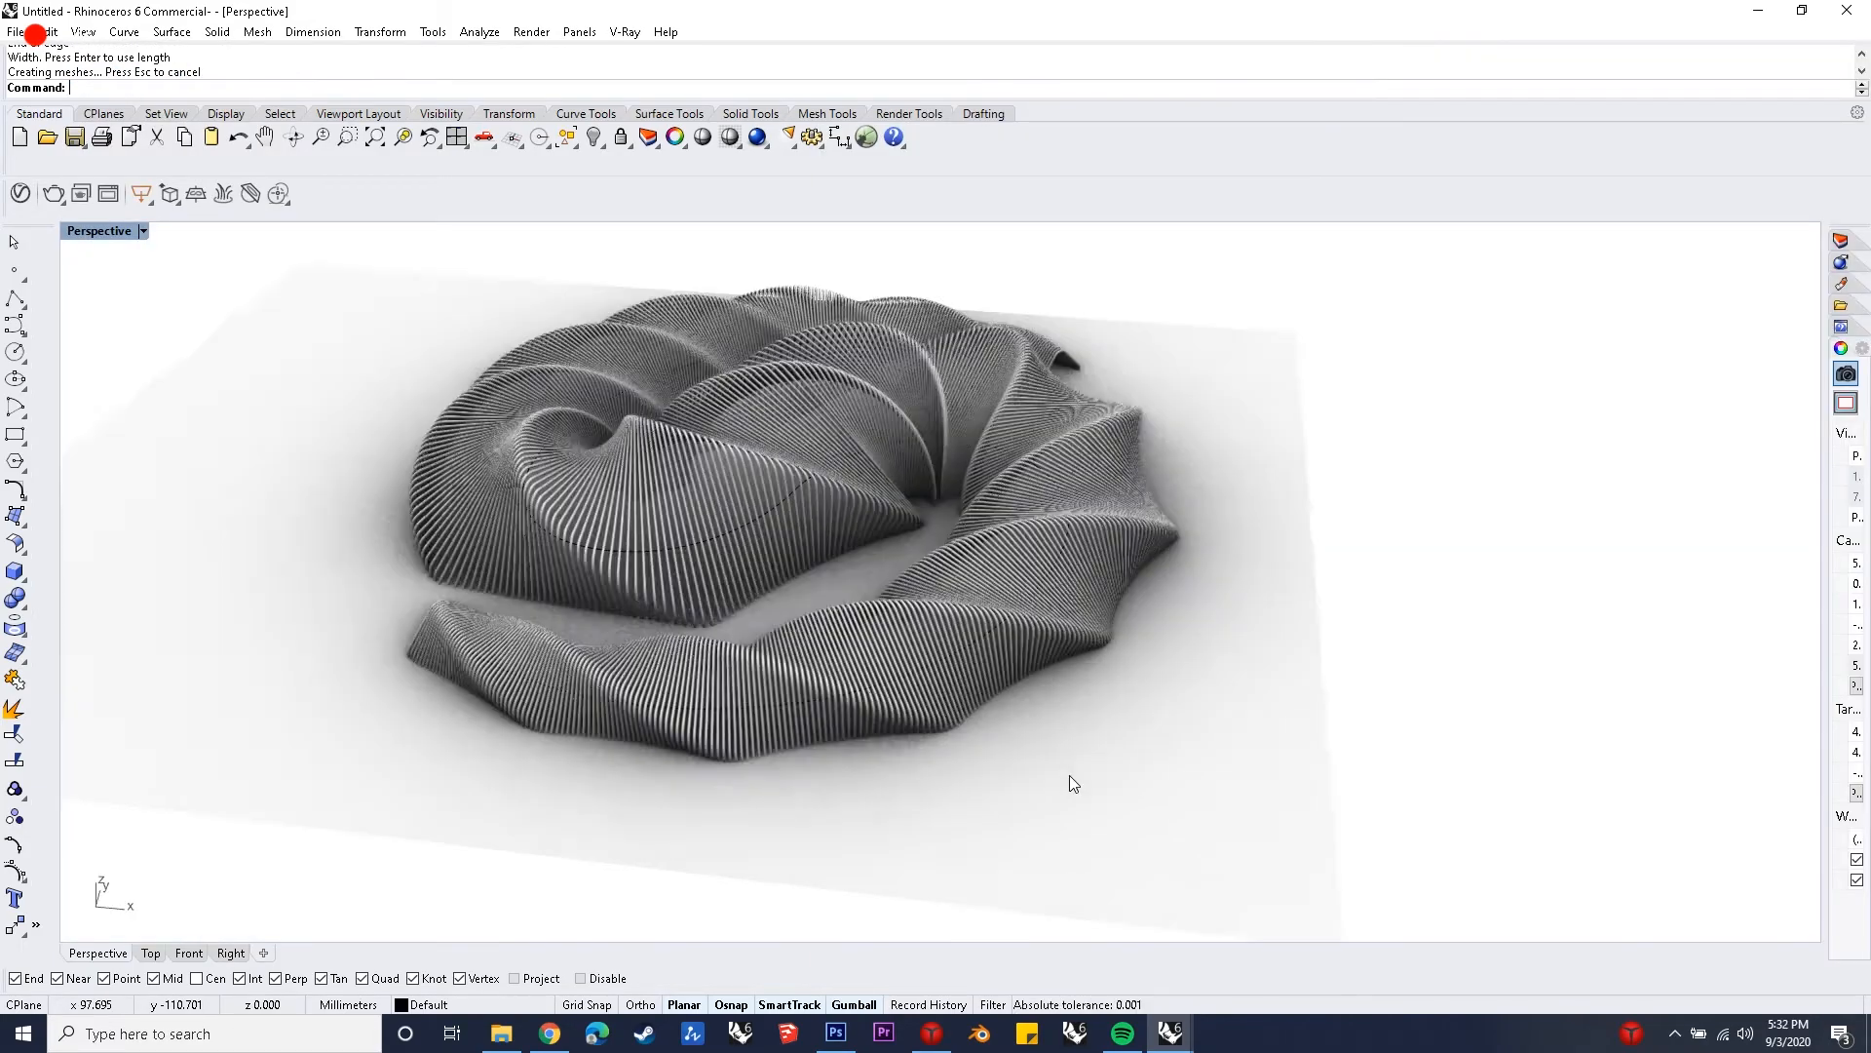
pyautogui.scroll(5, 1068, 775)
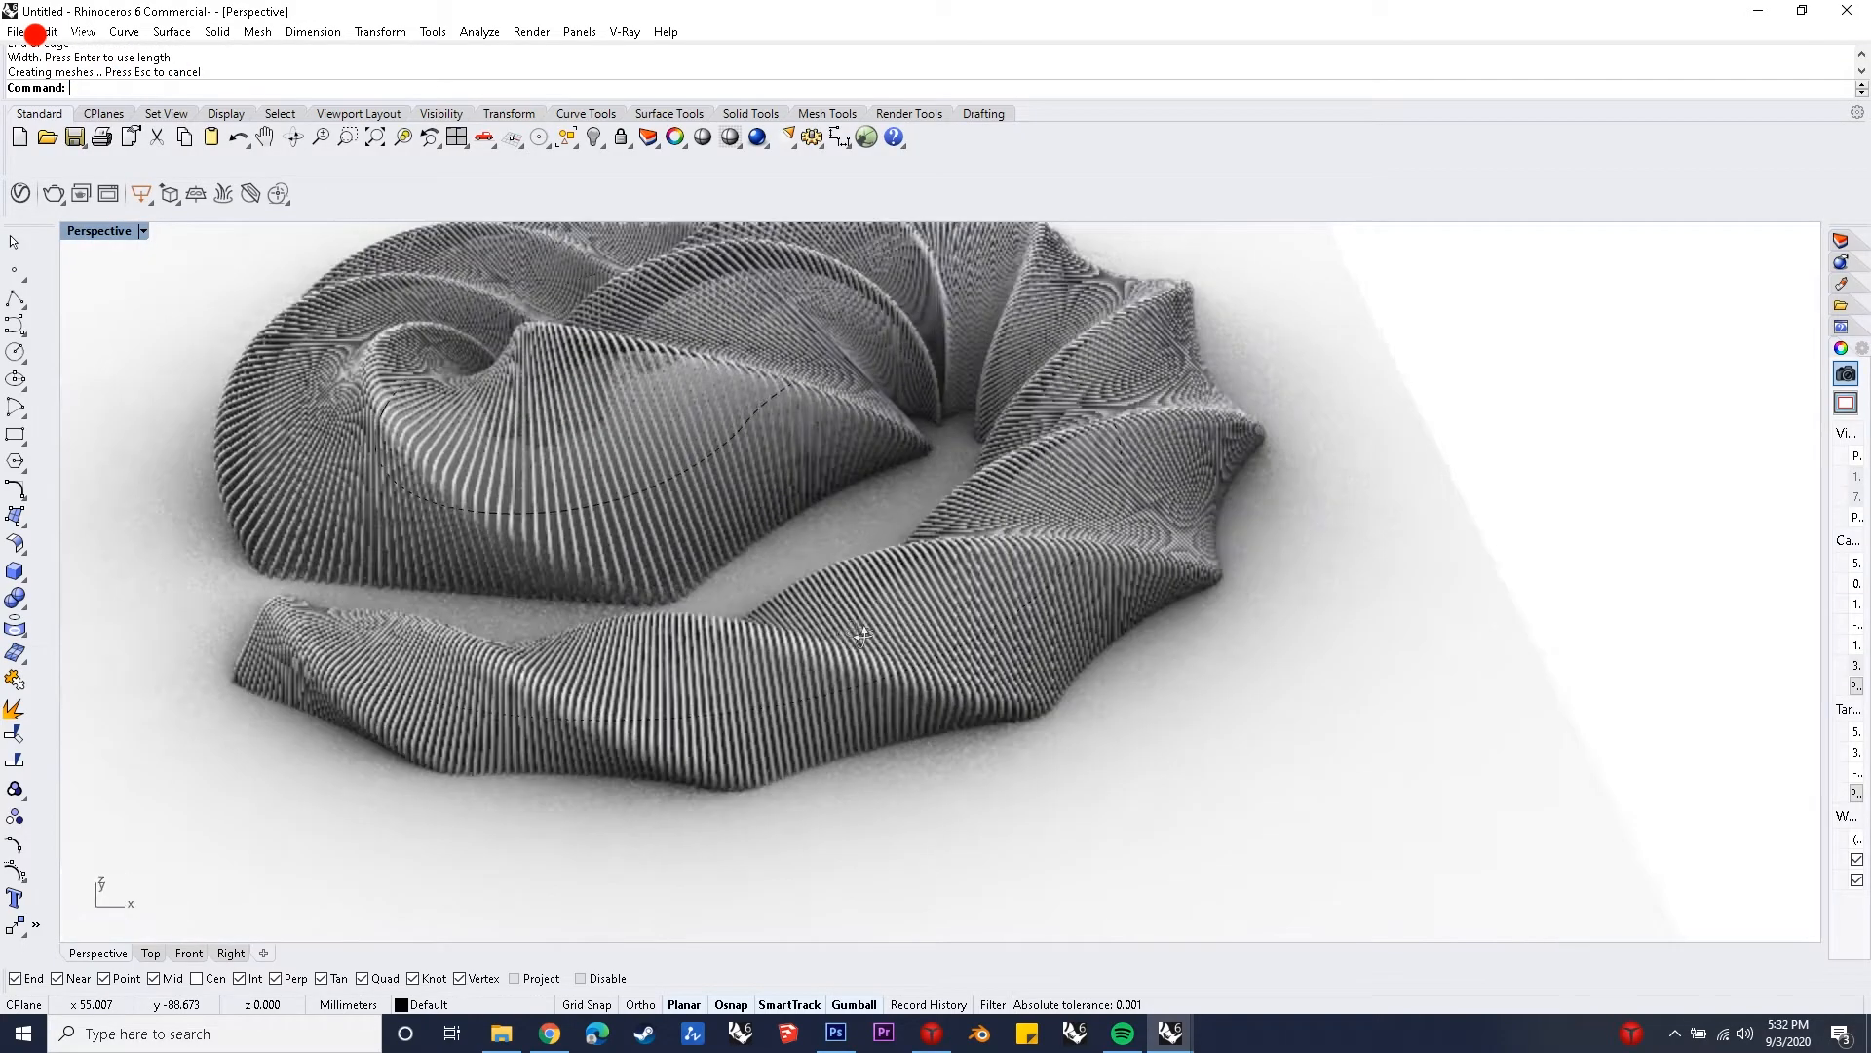
pyautogui.scroll(-6, 1054, 643)
pyautogui.moveTo(1072, 716); pyautogui.dragTo(1107, 421, button='right')
pyautogui.scroll(5, 1107, 421)
pyautogui.scroll(-5, 1067, 546)
pyautogui.moveTo(973, 675); pyautogui.dragTo(409, 618, button='right')
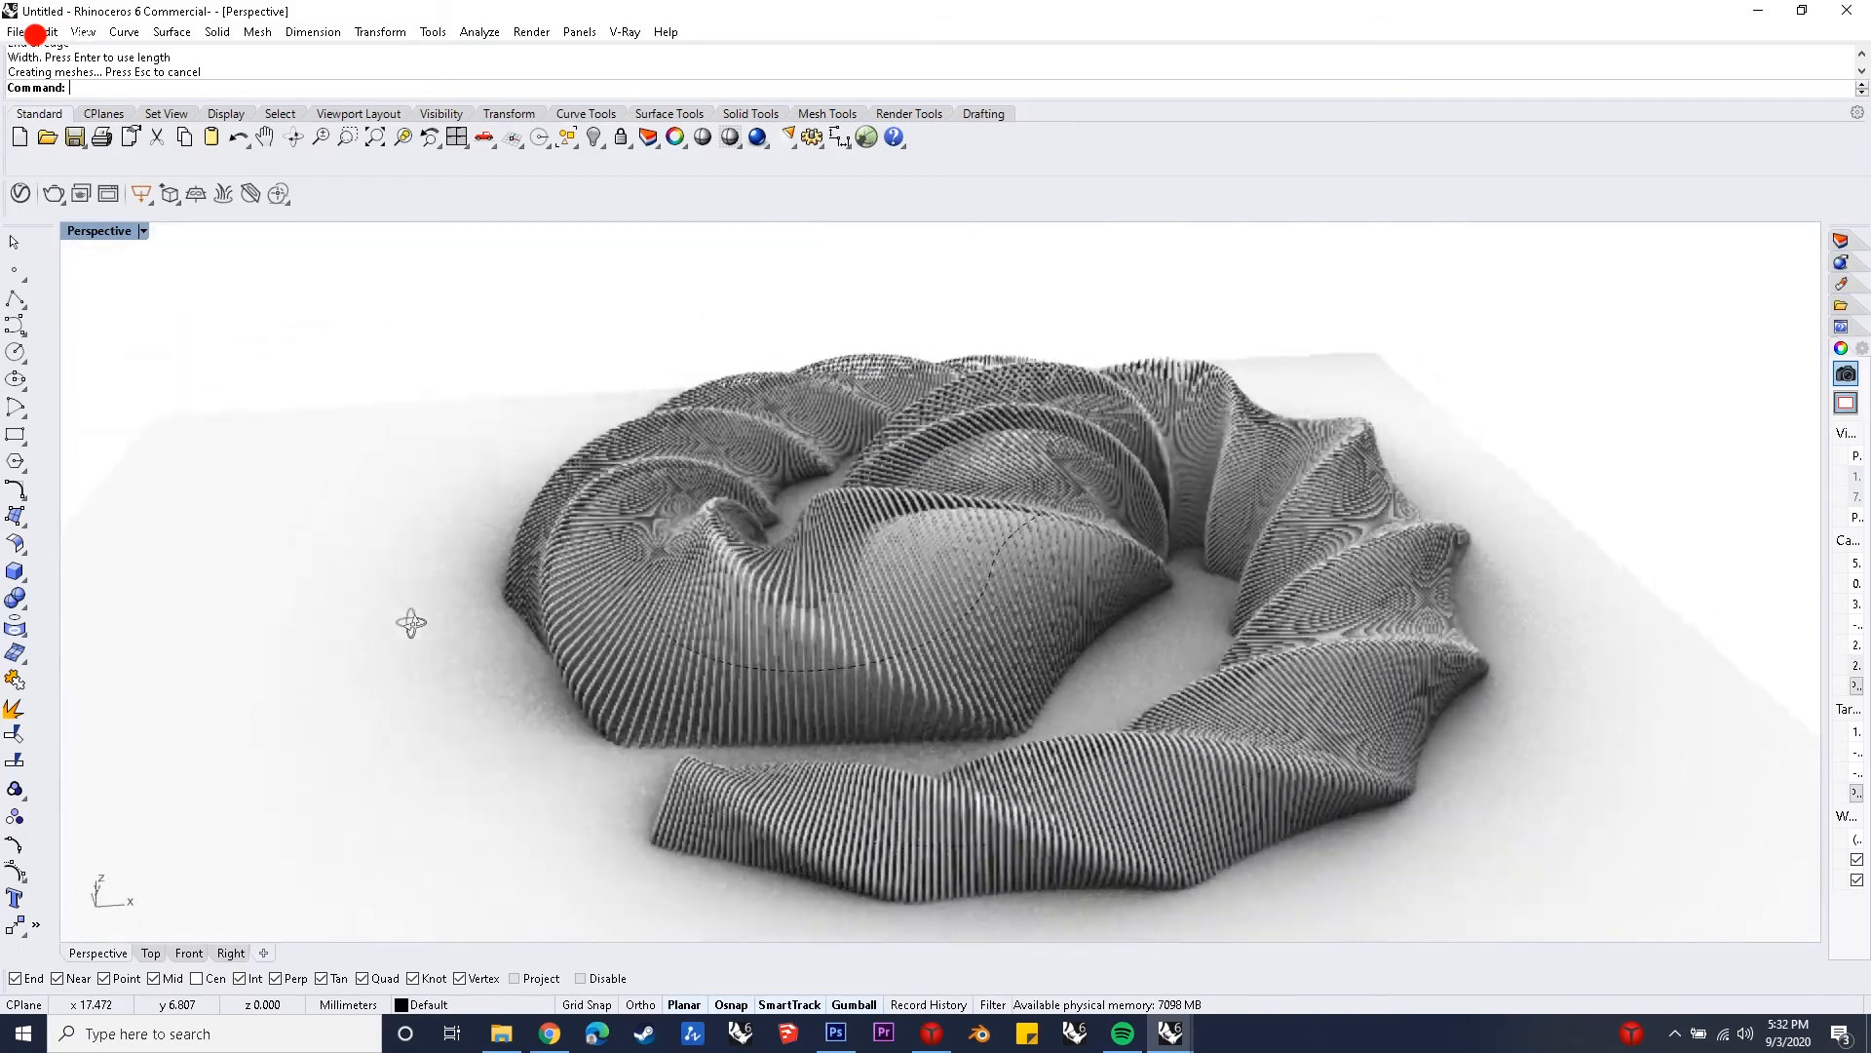